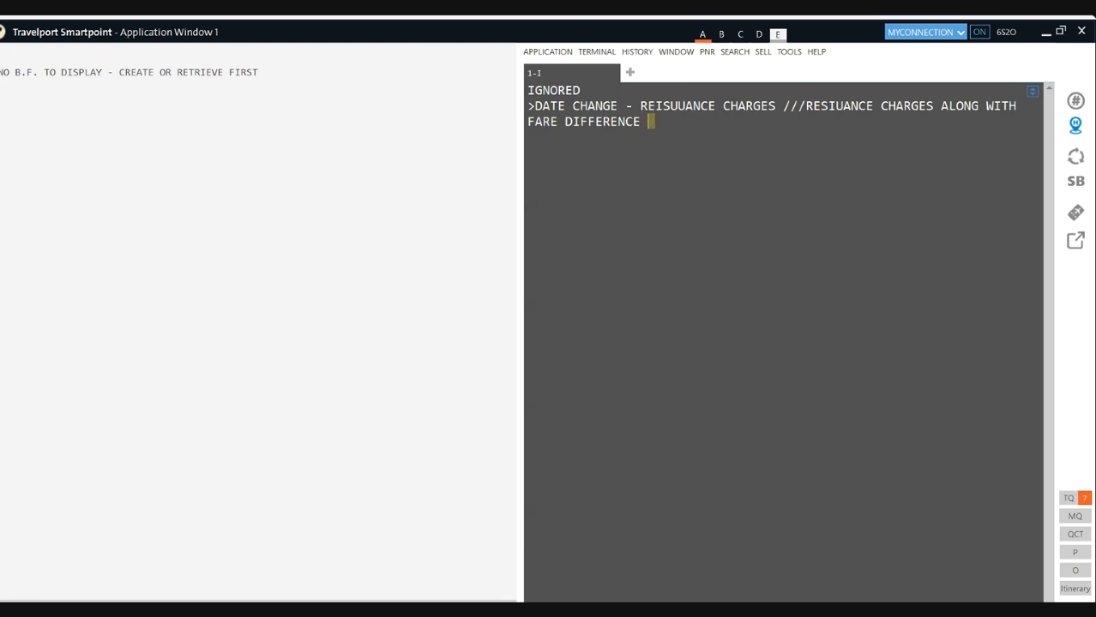
- Append '/// REISSUANCE PENALTY + NO SHOW + FARE DIFFERENC' to the date-change note on the terminal line
type("/// REISSUANCE")
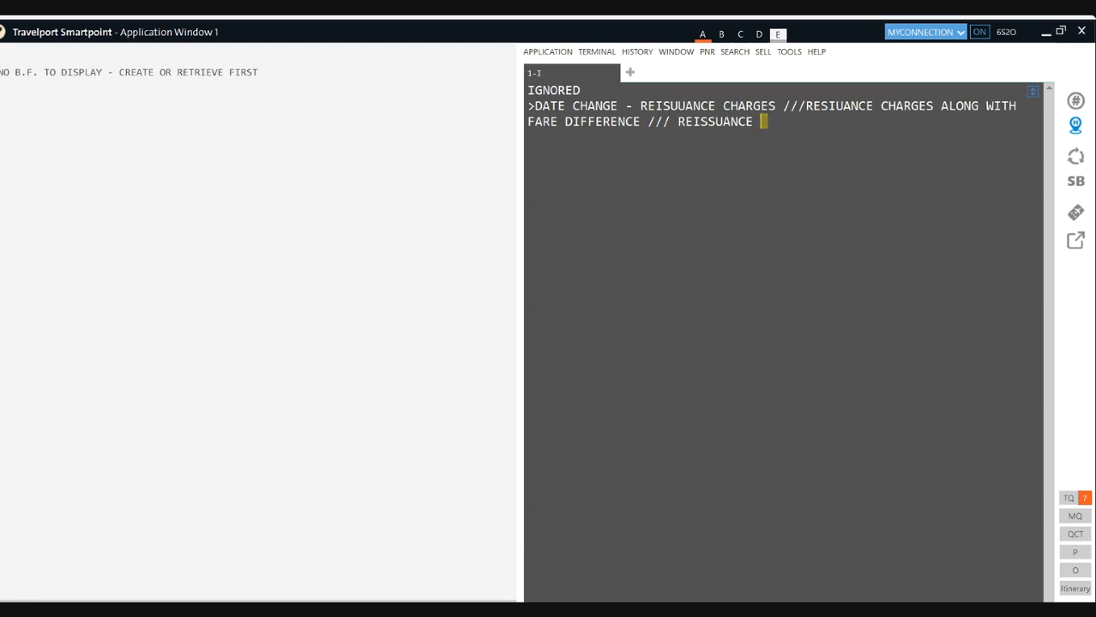
type(" PENALTY + NO")
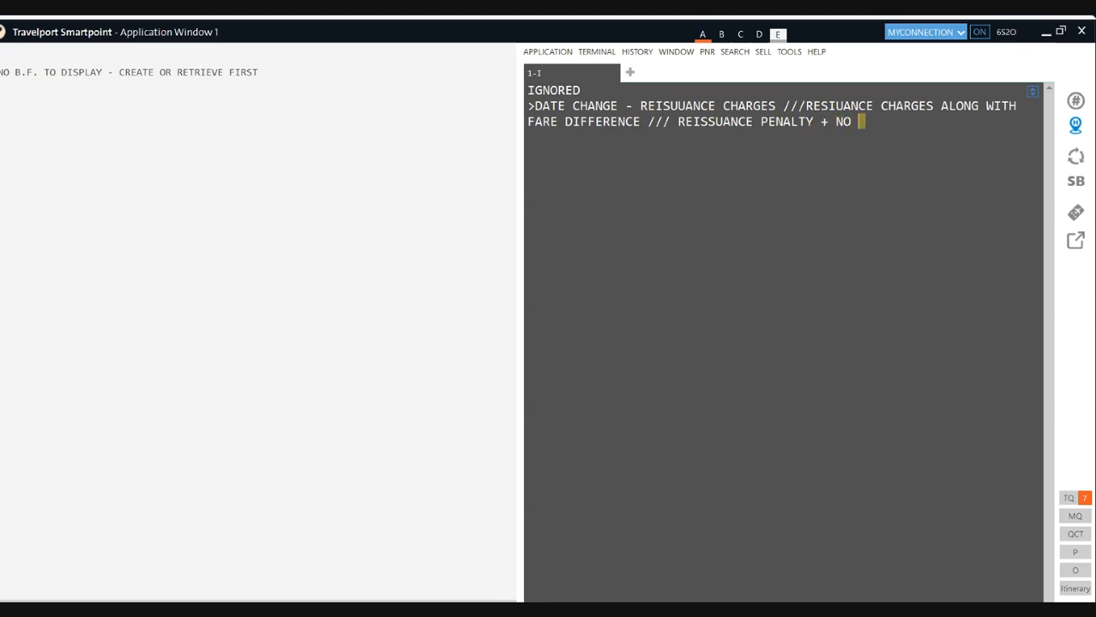
type(" SHOW + FAR")
type("E DIFF")
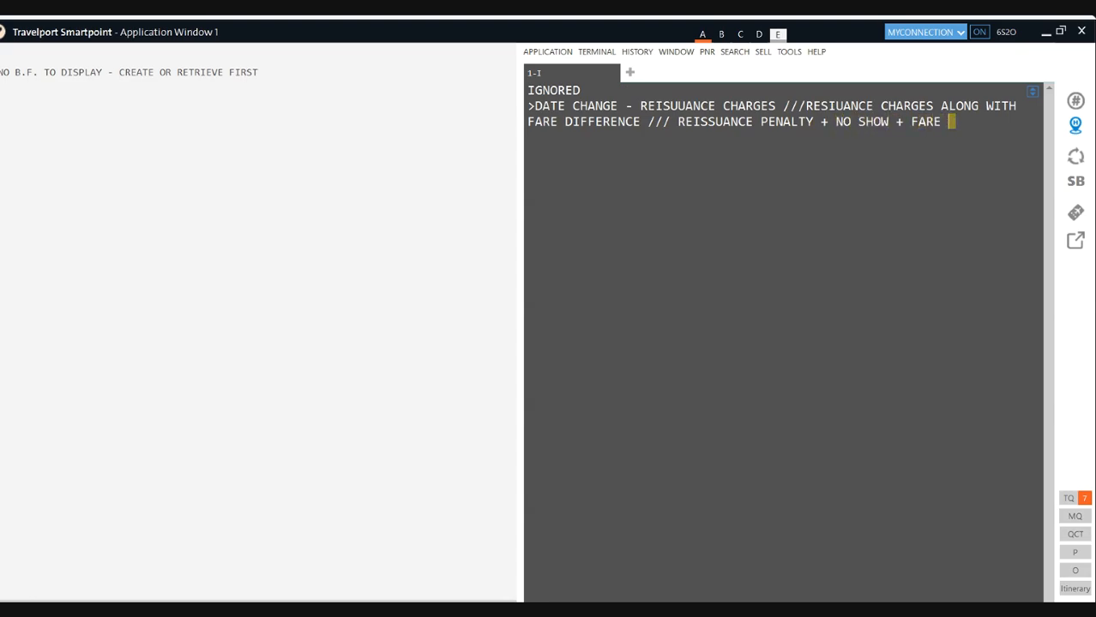
type("ERENCE")
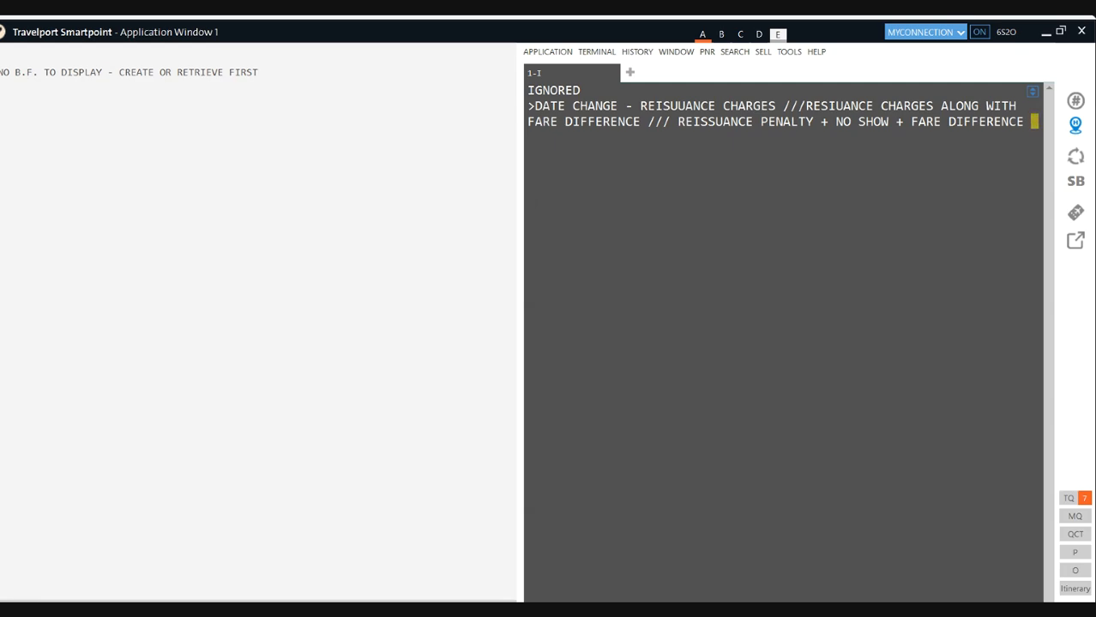
- Submit the note line, then clear the terminal with the I ignore entry
key("Return")
type("I")
key("Return")
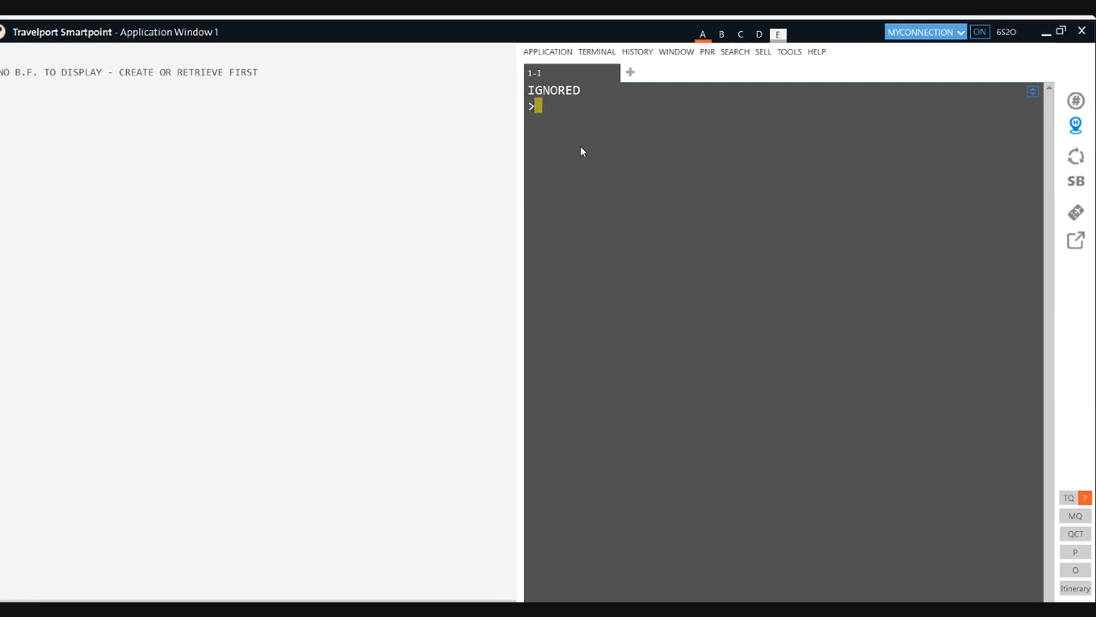
- Search the passenger's bookings with a *- surname entry, listing four PNRs
type("A15")
key("BackSpace")
key("BackSpace")
key("BackSpace")
type("*-MANGAT")
key("Return")
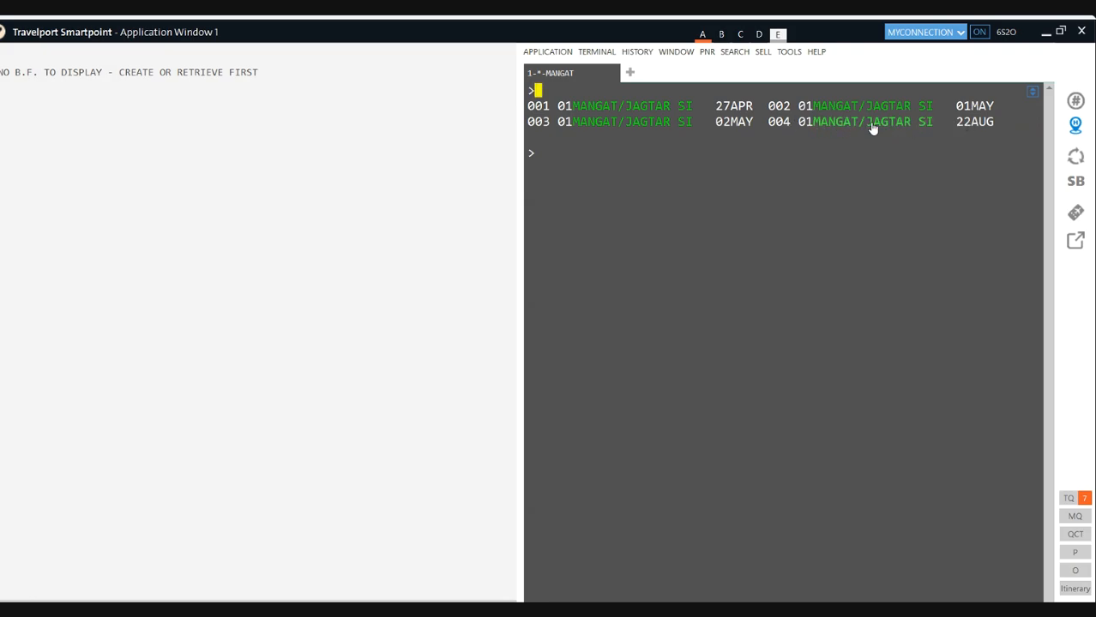
- Retrieve the fourth booking with *4 and highlight its 29JUL header date
type("*4")
key("Return")
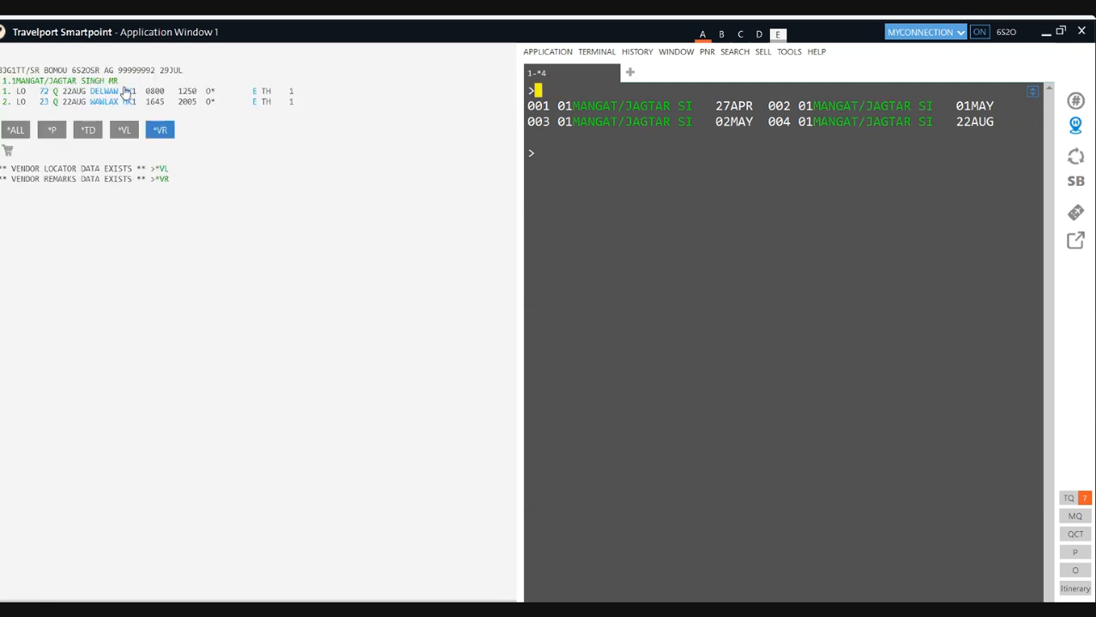
left_click_drag(190, 70, 156, 72)
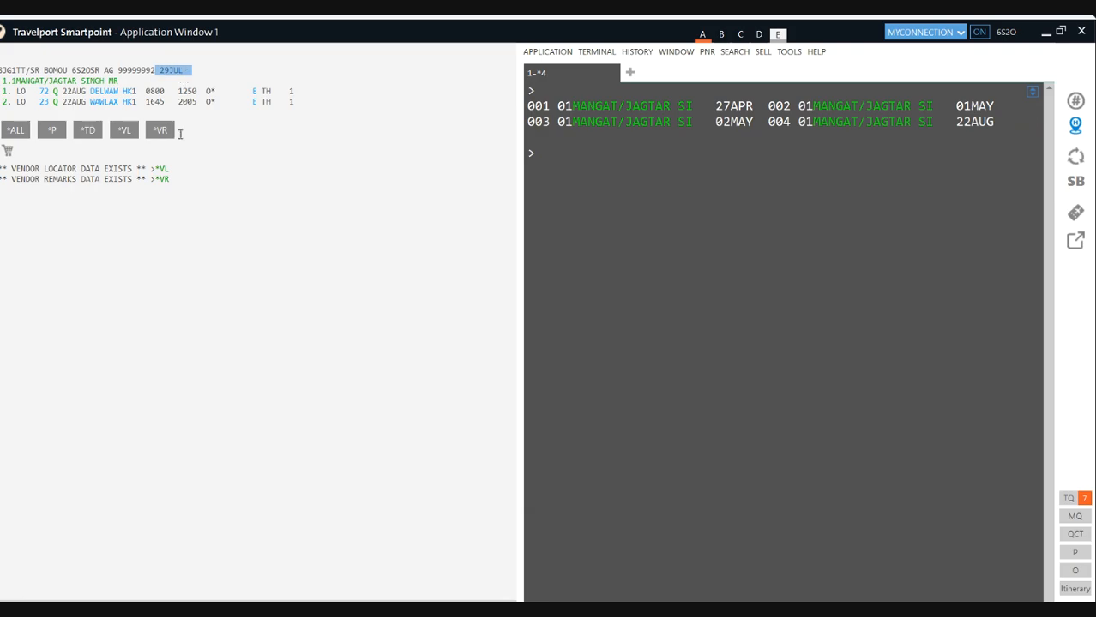
- Display the vendor remarks and highlight the 01AUG 2300 ticketing deadline and XLD warning
left_click(164, 179)
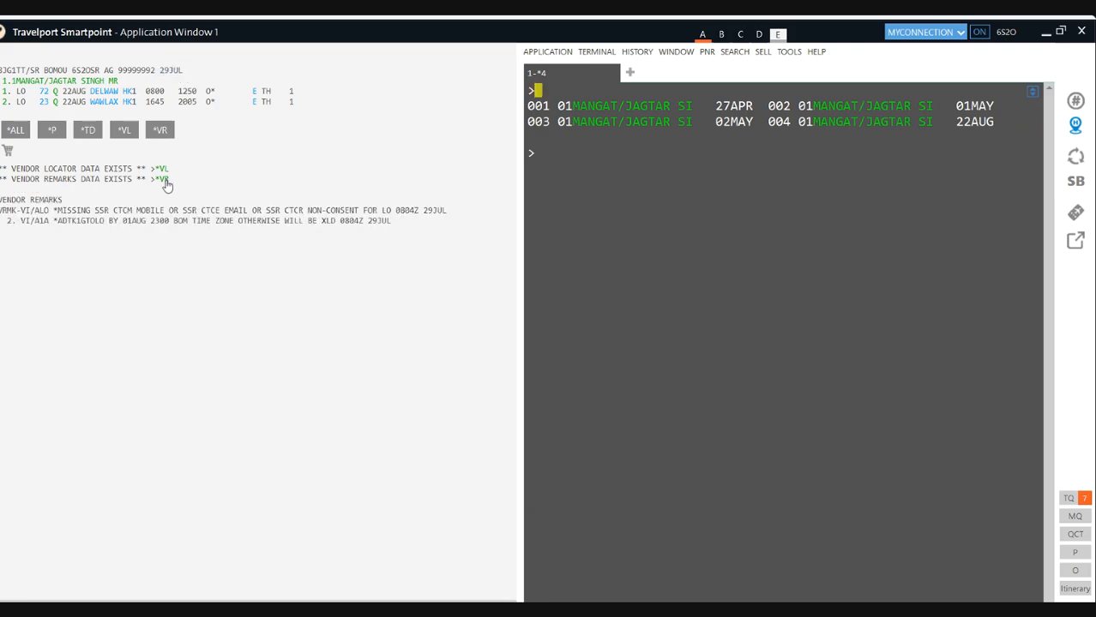
triple_click(130, 222)
left_click_drag(172, 225, 129, 224)
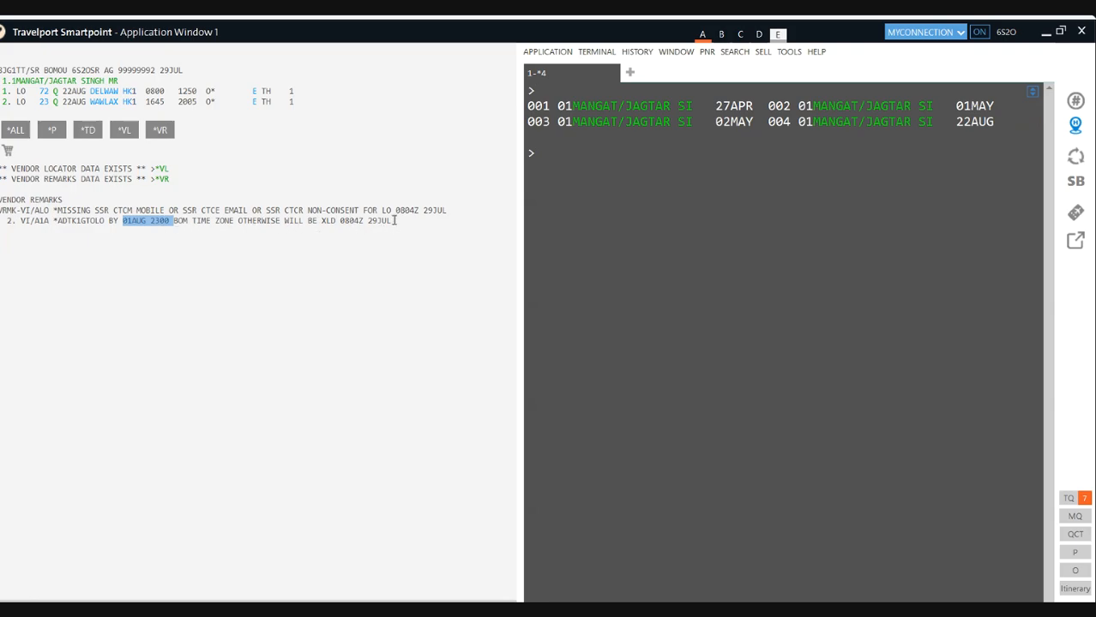
left_click_drag(336, 220, 240, 222)
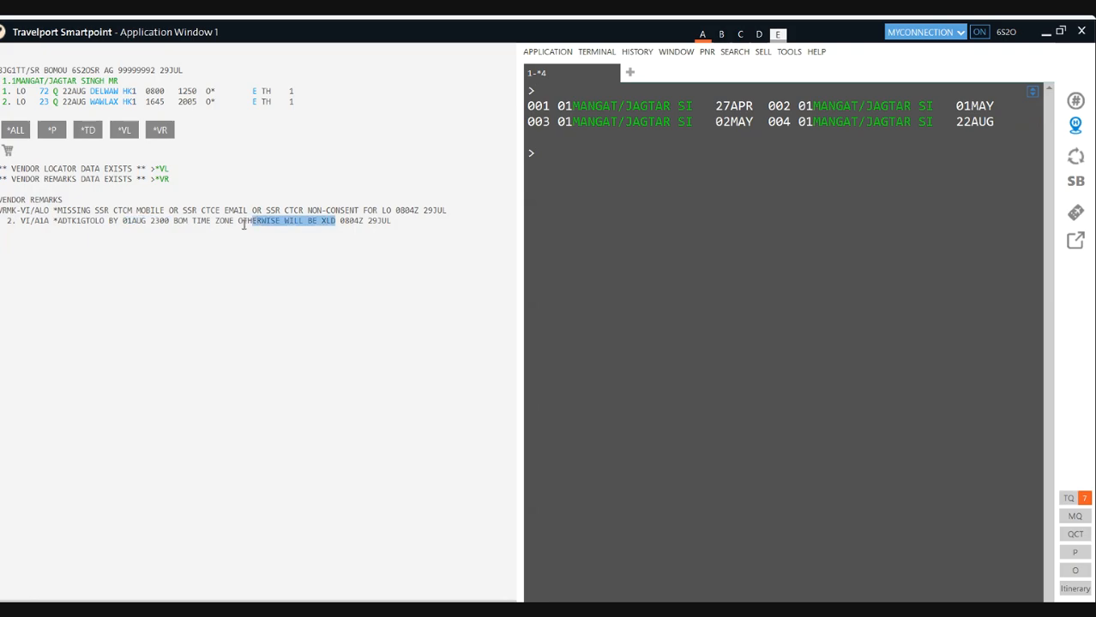
left_click(142, 207)
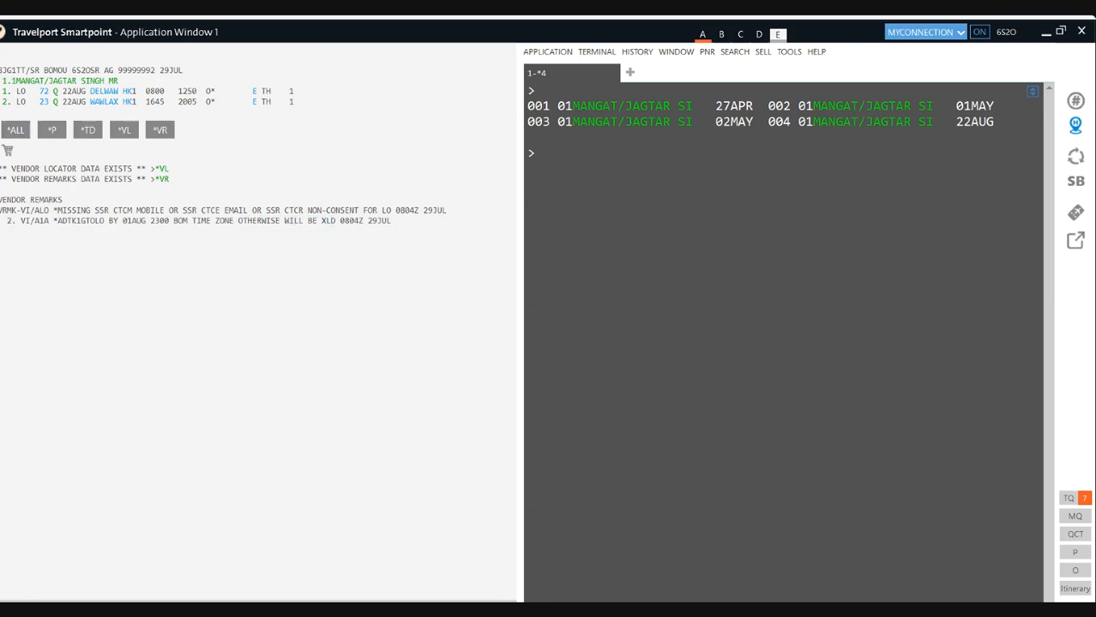
- Maximize the window and highlight the record locator and the airline's vendor locator code
left_click(1065, 33)
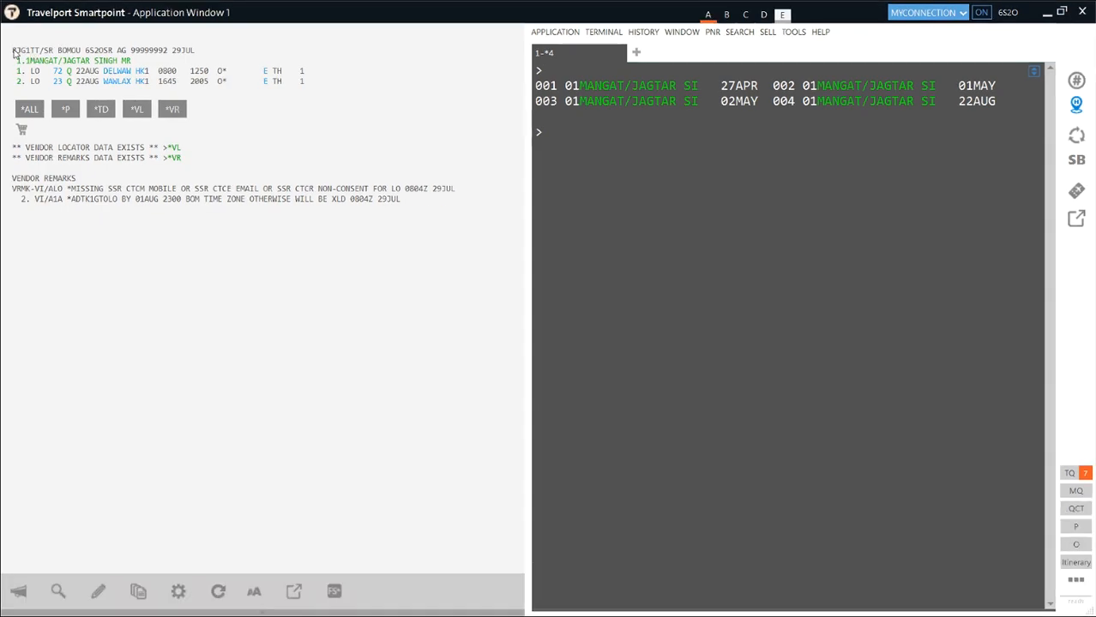
left_click_drag(12, 49, 38, 49)
left_click_drag(40, 148, 174, 151)
left_click(173, 148)
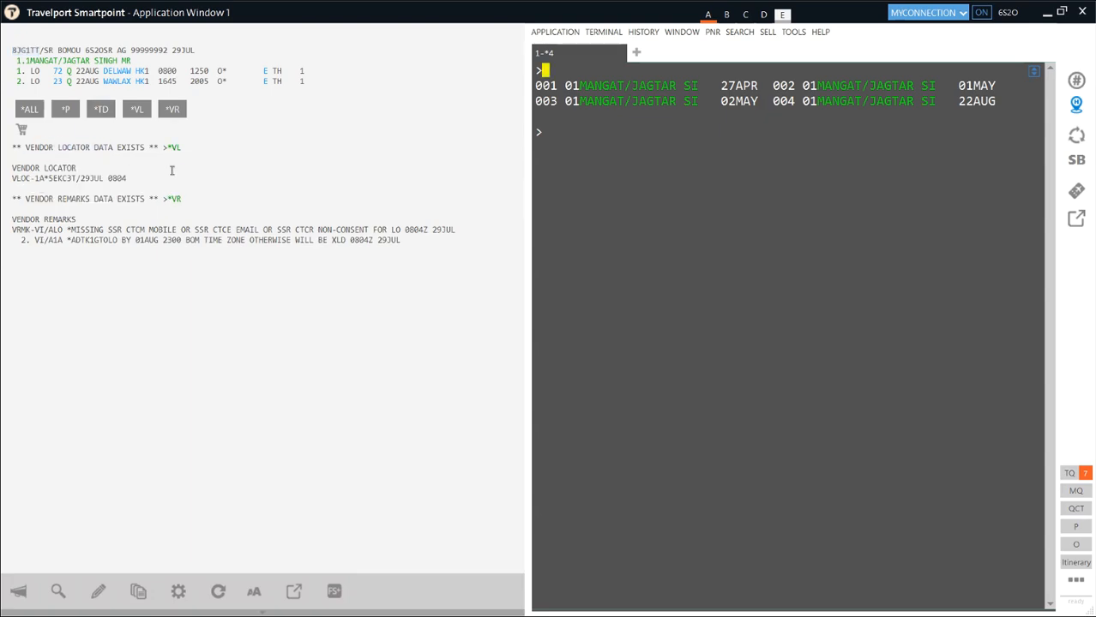
left_click_drag(53, 179, 60, 180)
left_click(55, 180)
left_click_drag(50, 179, 78, 180)
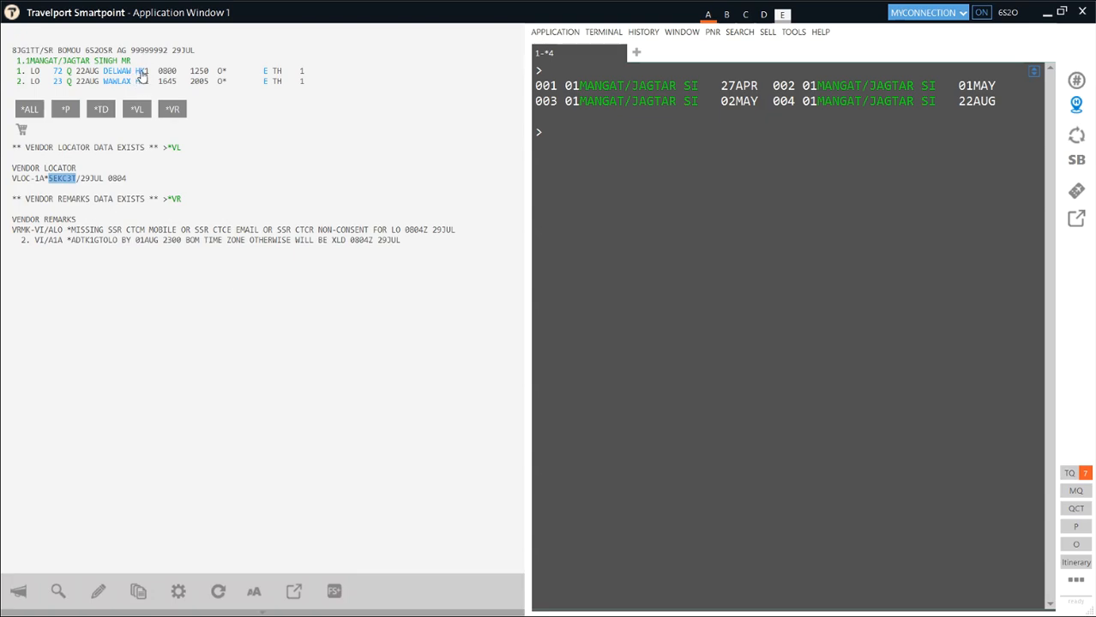
mouse_move(144, 73)
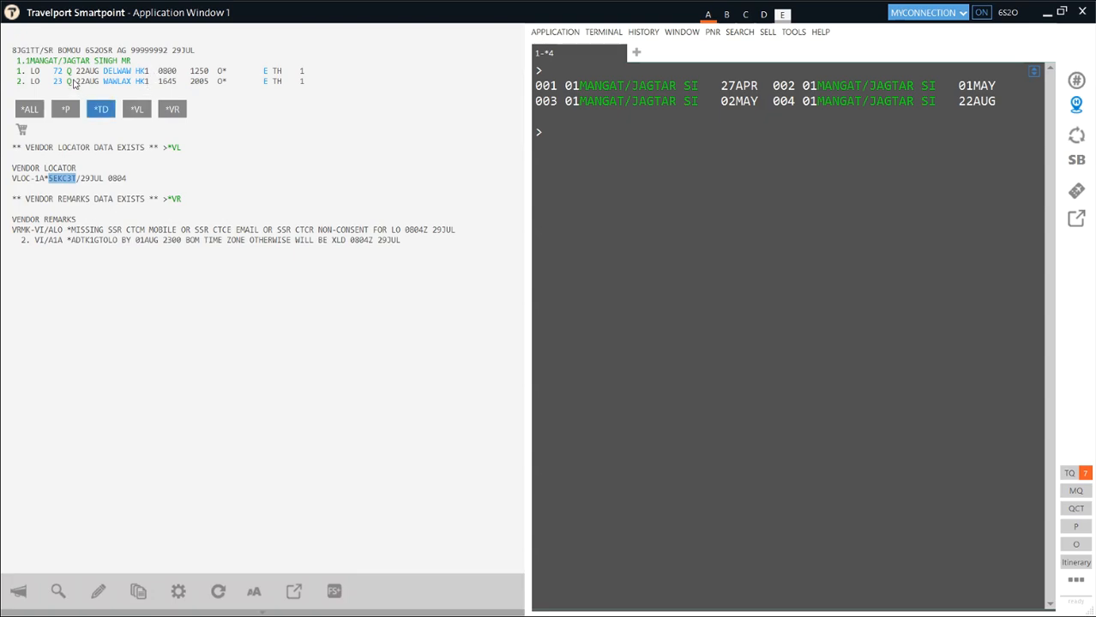
- Open the LO 72 Delhi–Warsaw seat map and pick seat 8J for 8268 INR
left_click(69, 72)
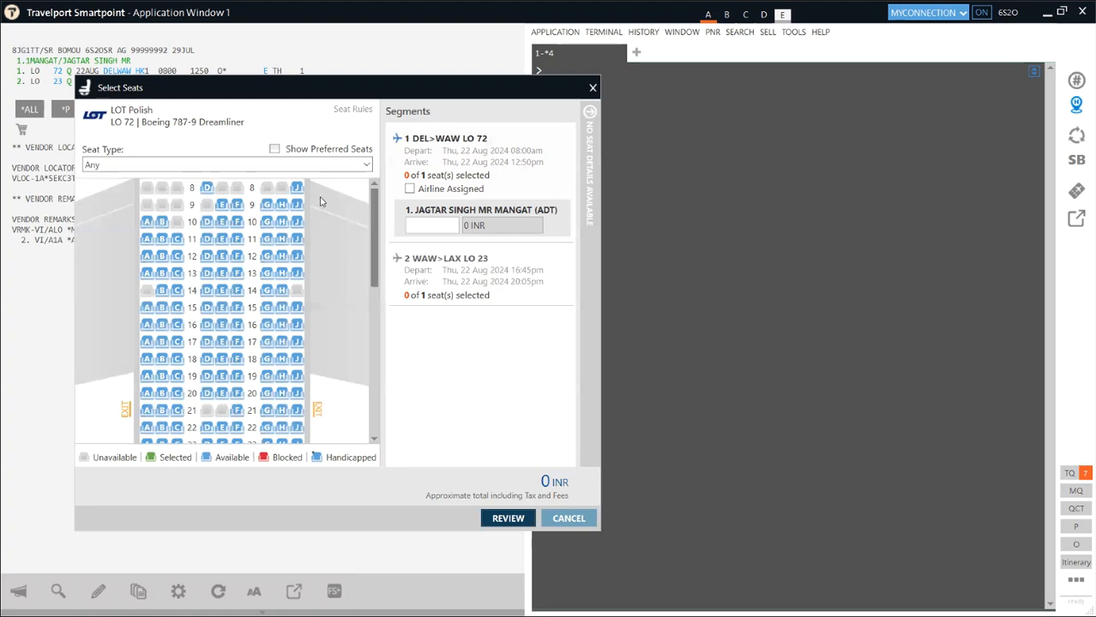
mouse_move(298, 189)
left_click(296, 189)
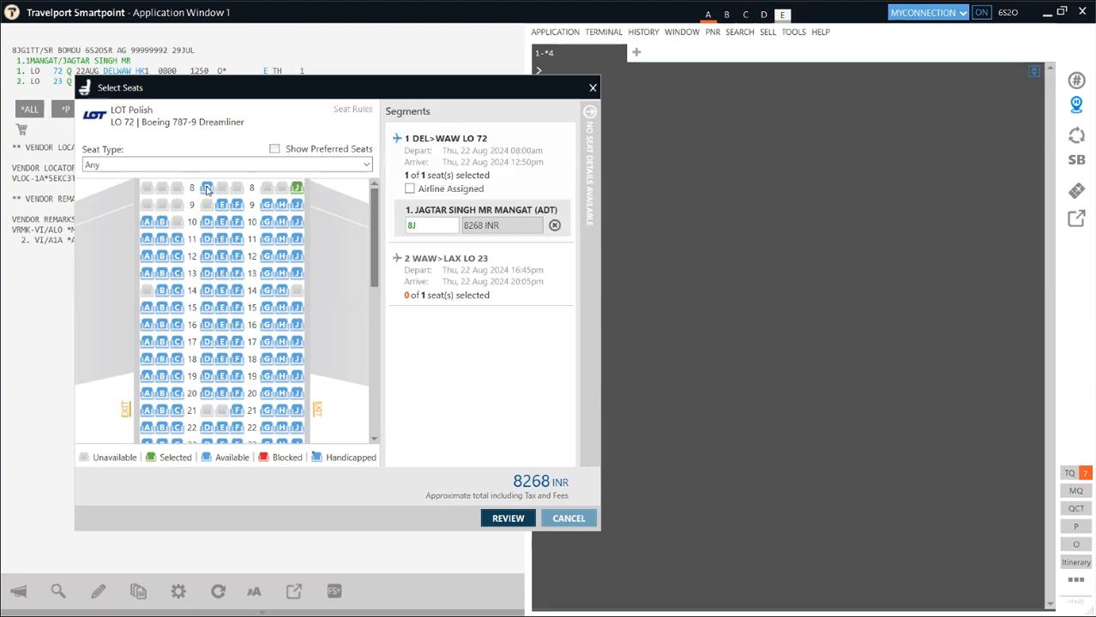
mouse_move(206, 190)
- Remove seat 8J and choose exit-row seat 21J on LO 72 instead
left_click(426, 225)
key("BackSpace")
key("BackSpace")
scroll(292, 287, "down", 2)
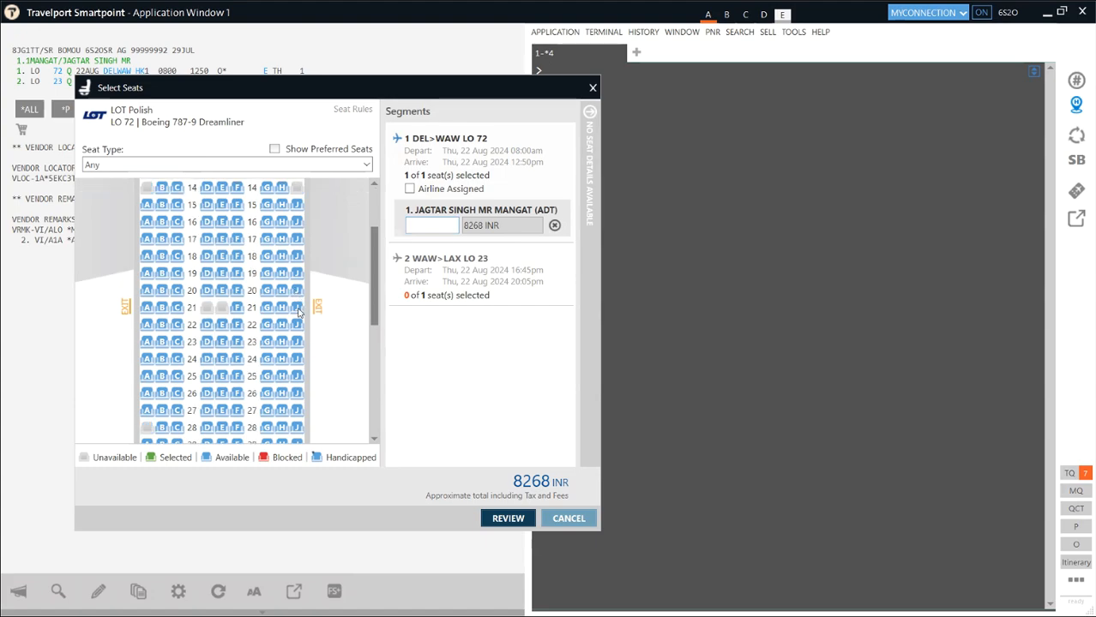
left_click(297, 308)
mouse_move(297, 312)
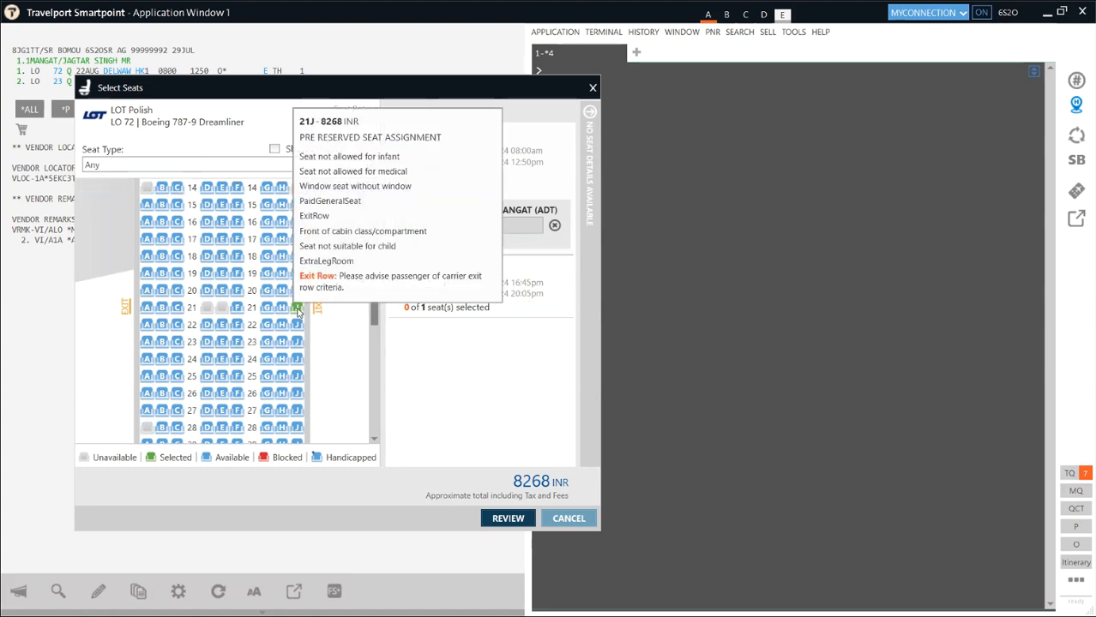
- Review the rest of the seat map and close the seat selection
scroll(297, 401, "down", 3)
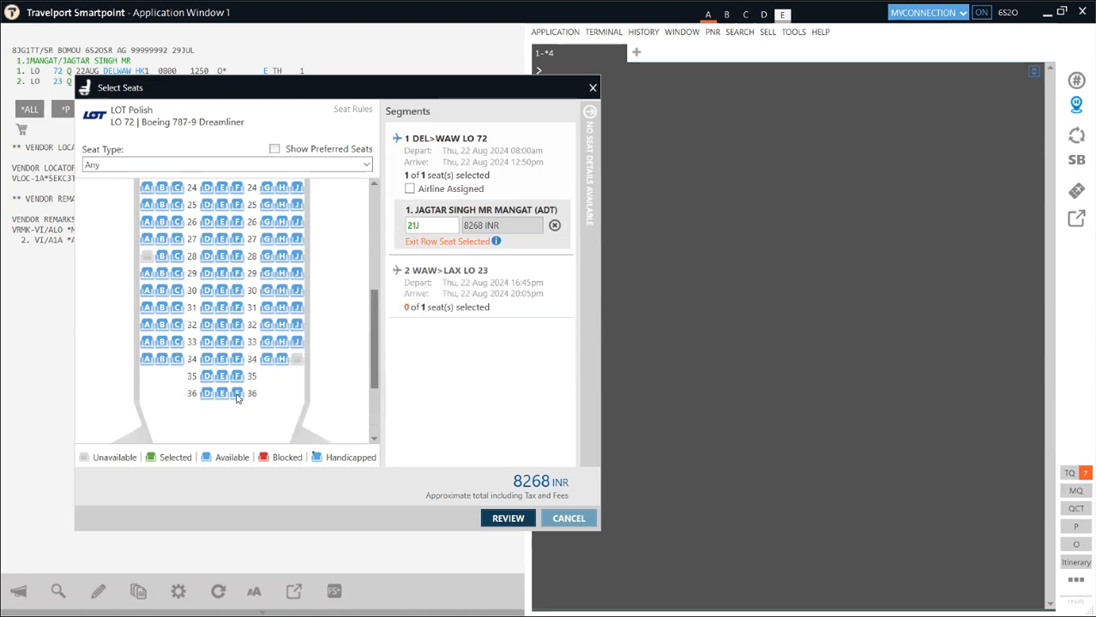
mouse_move(238, 395)
mouse_move(148, 275)
key("Escape")
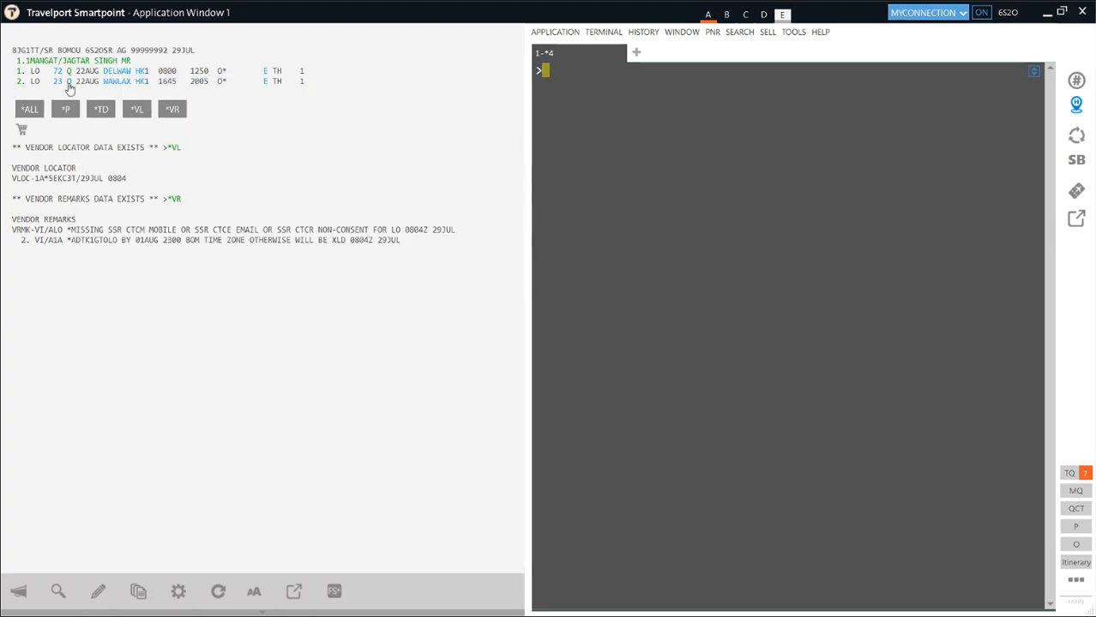
left_click(142, 81)
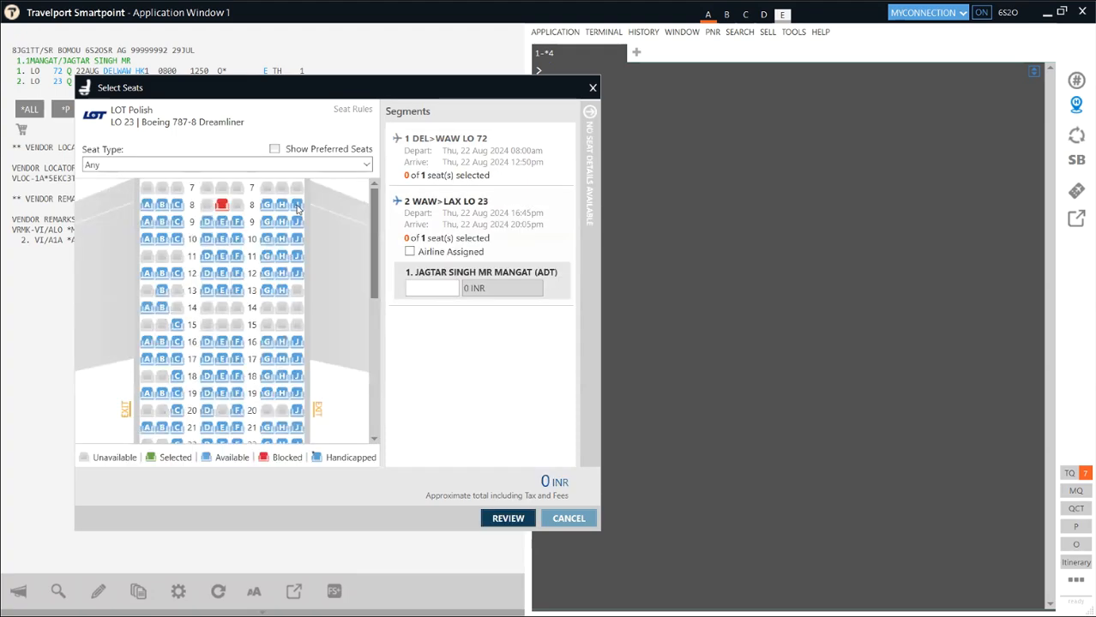
mouse_move(297, 209)
mouse_move(296, 346)
left_click(592, 89)
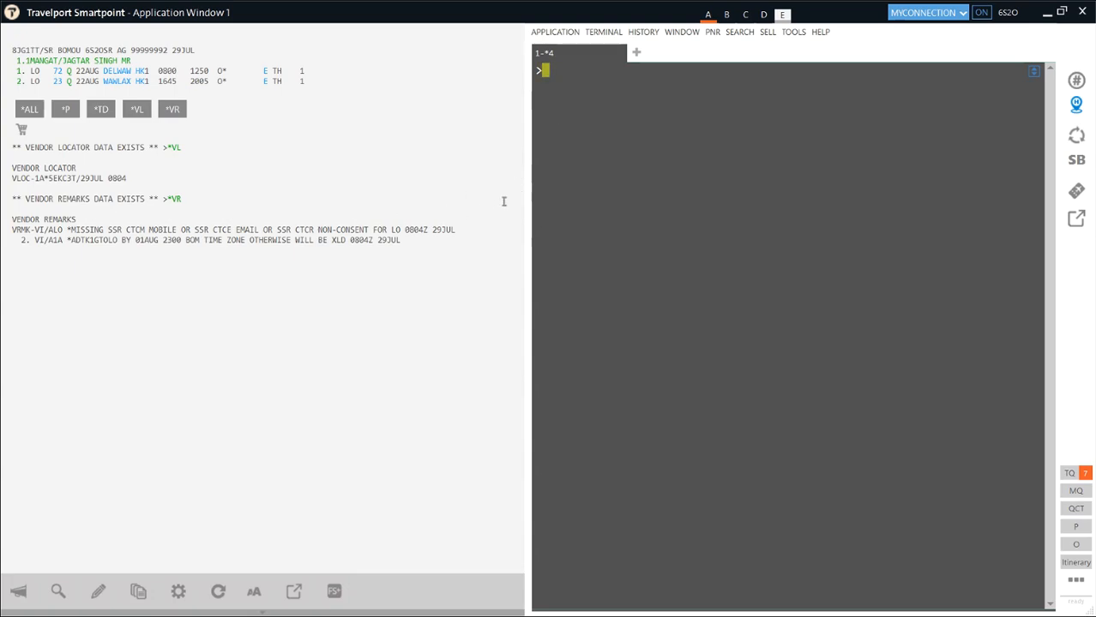
- Request 22AUG Delhi–Los Angeles LOT availability with A22AUGDELLAX*LO
type("A22AUGDELLAX*")
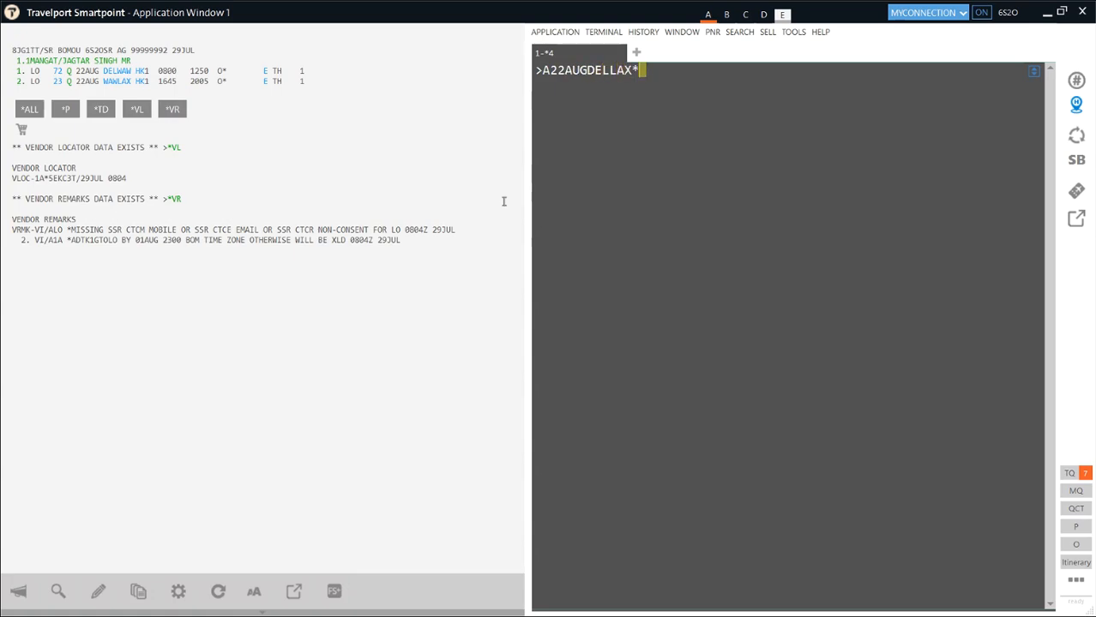
type("LO")
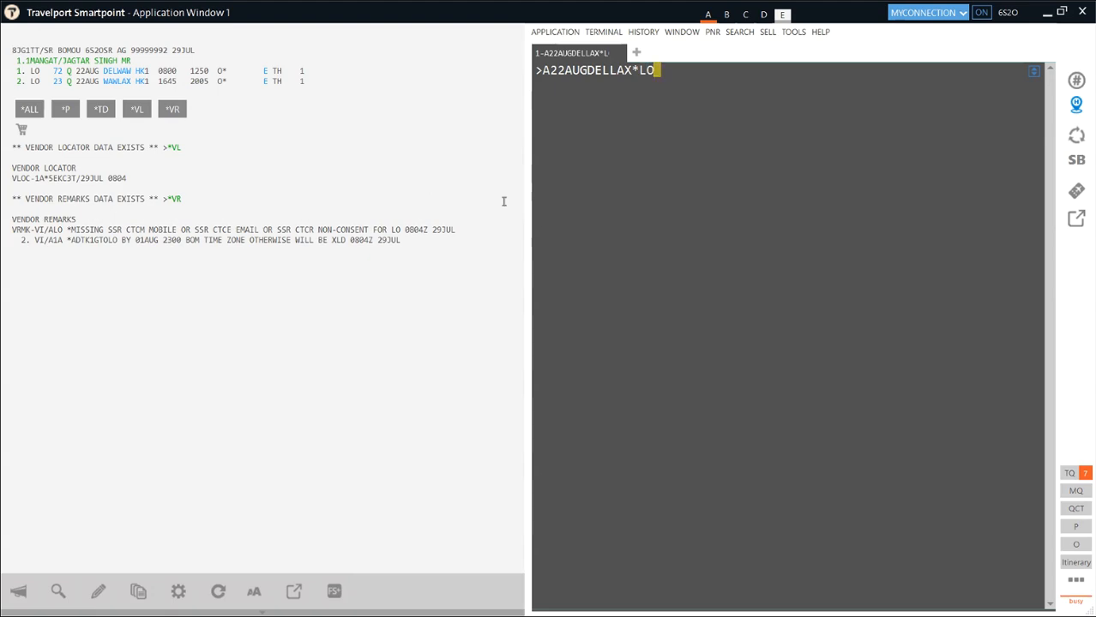
key("Return")
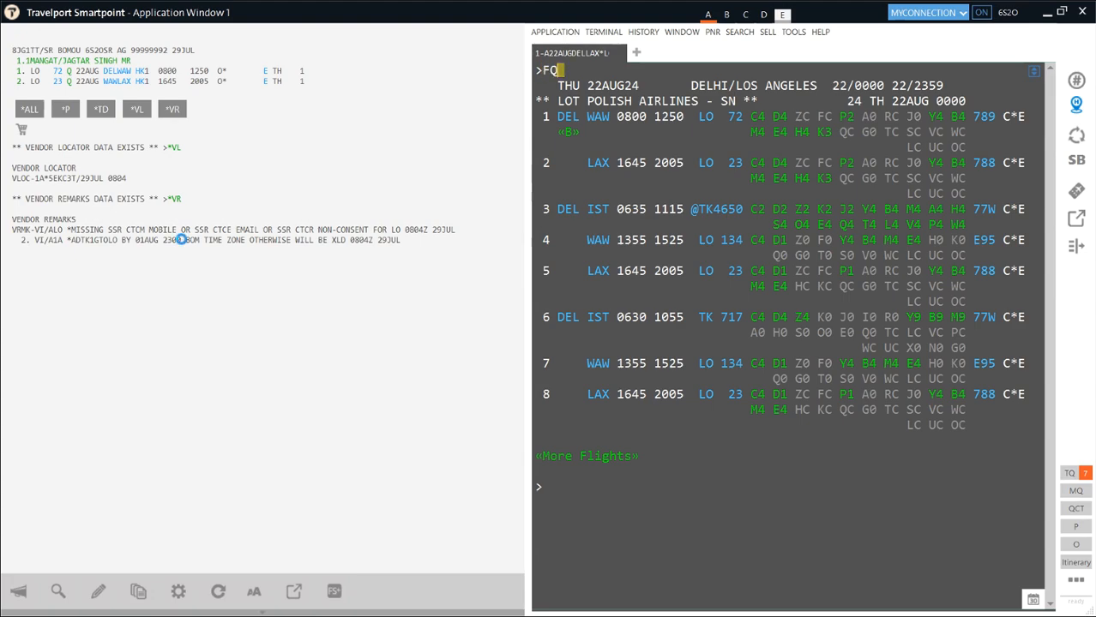
- Price the booking with FQ and mark the 55865 INR base fare and 23952 INR taxes
type("Q")
key("Return")
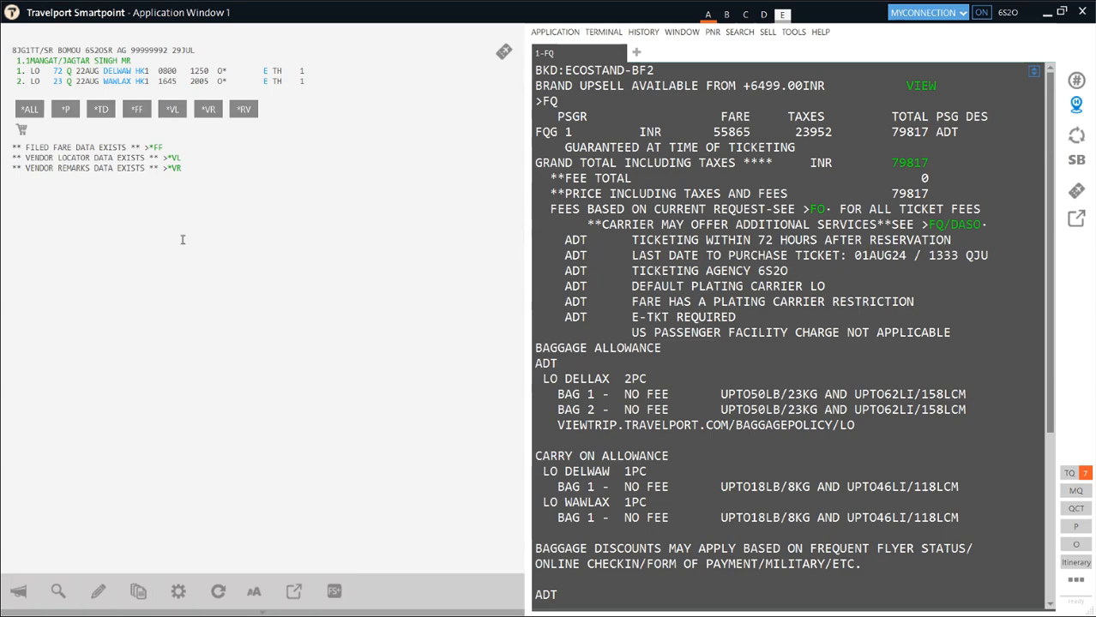
key("super")
key("super")
double_click(715, 133)
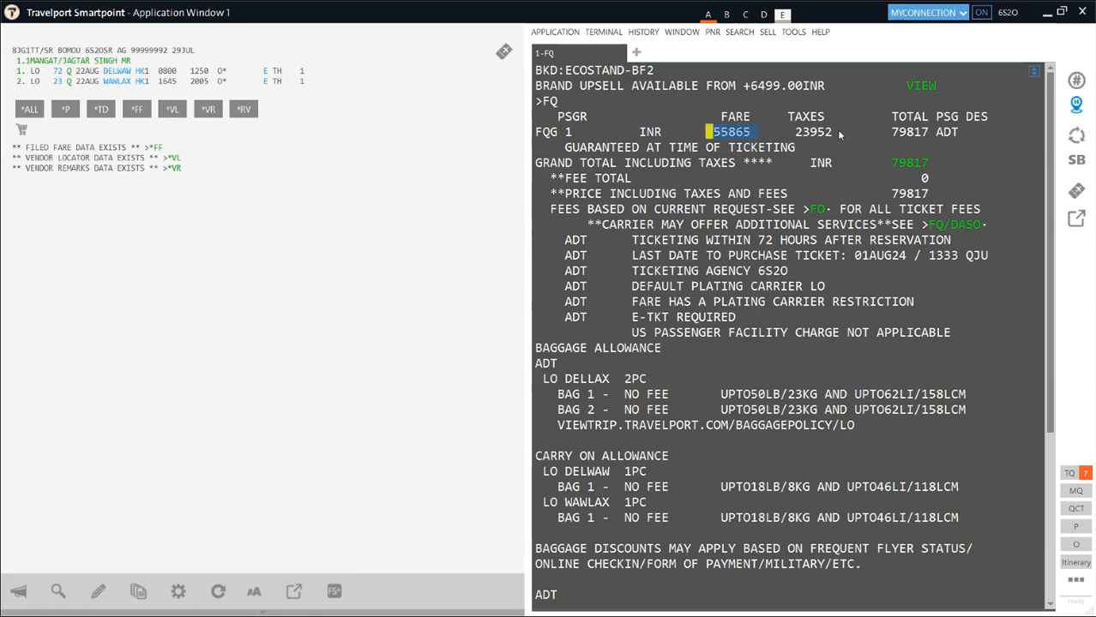
left_click_drag(833, 132, 788, 135)
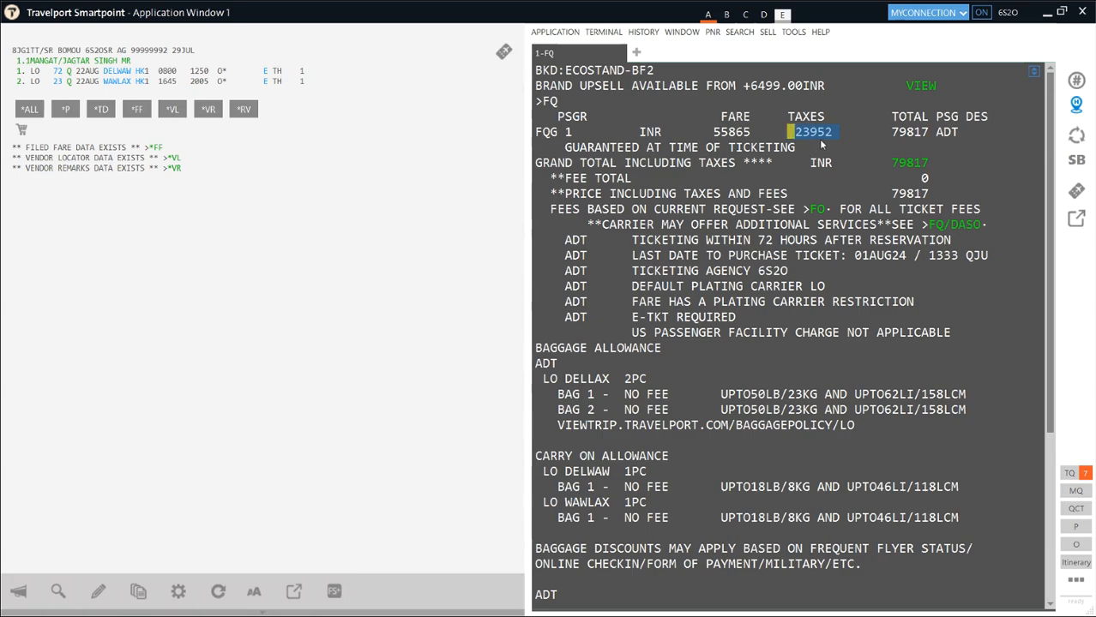
left_click_drag(758, 135, 715, 143)
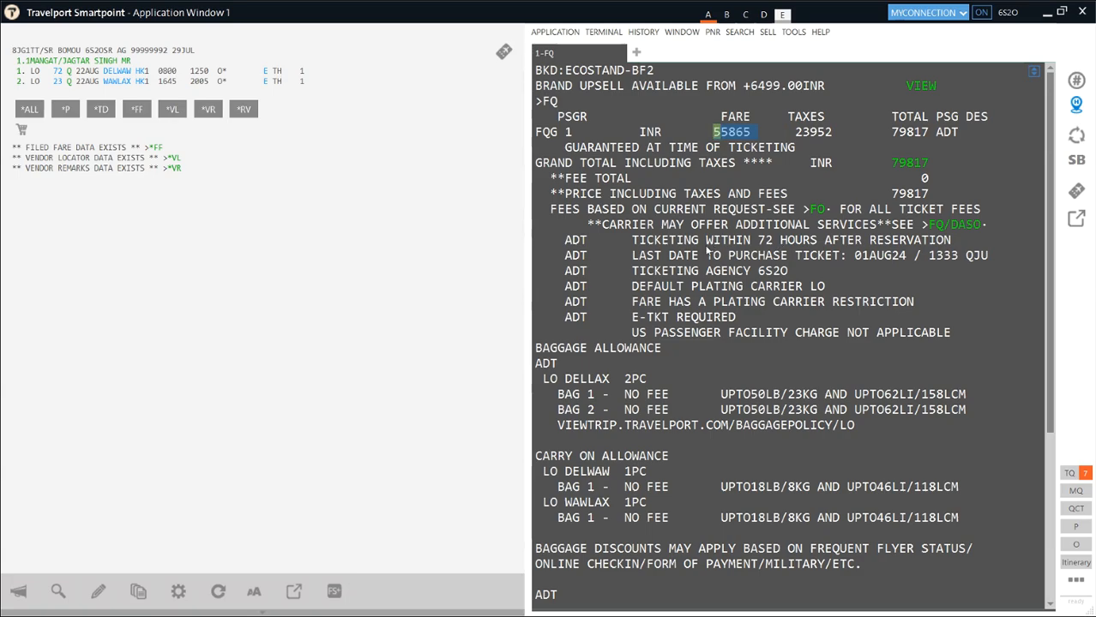
left_click_drag(633, 241, 838, 248)
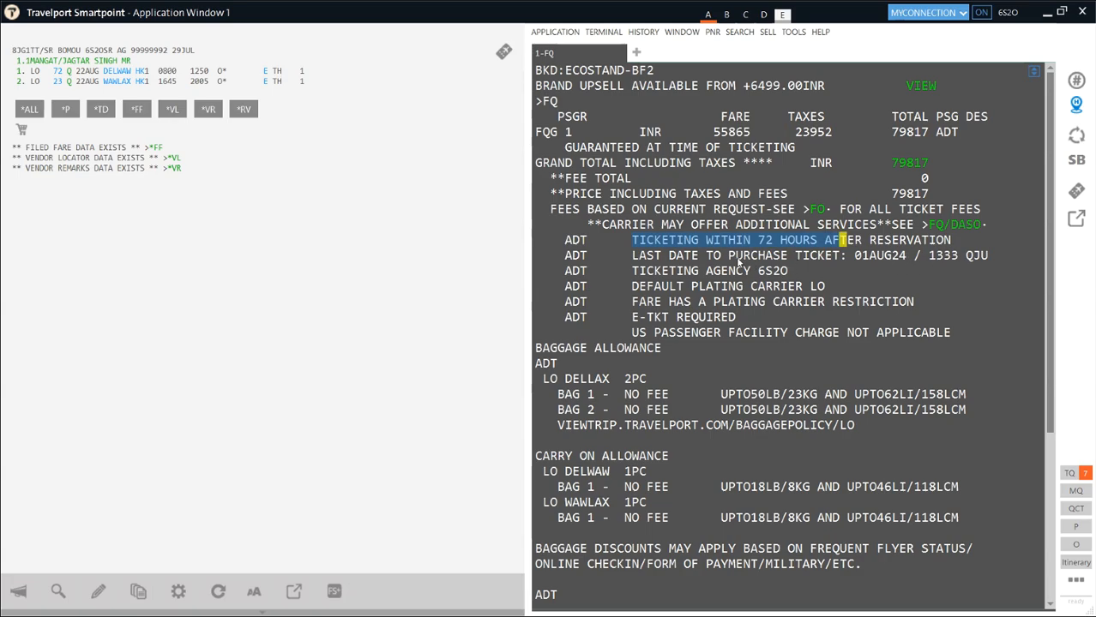
left_click_drag(727, 261, 787, 261)
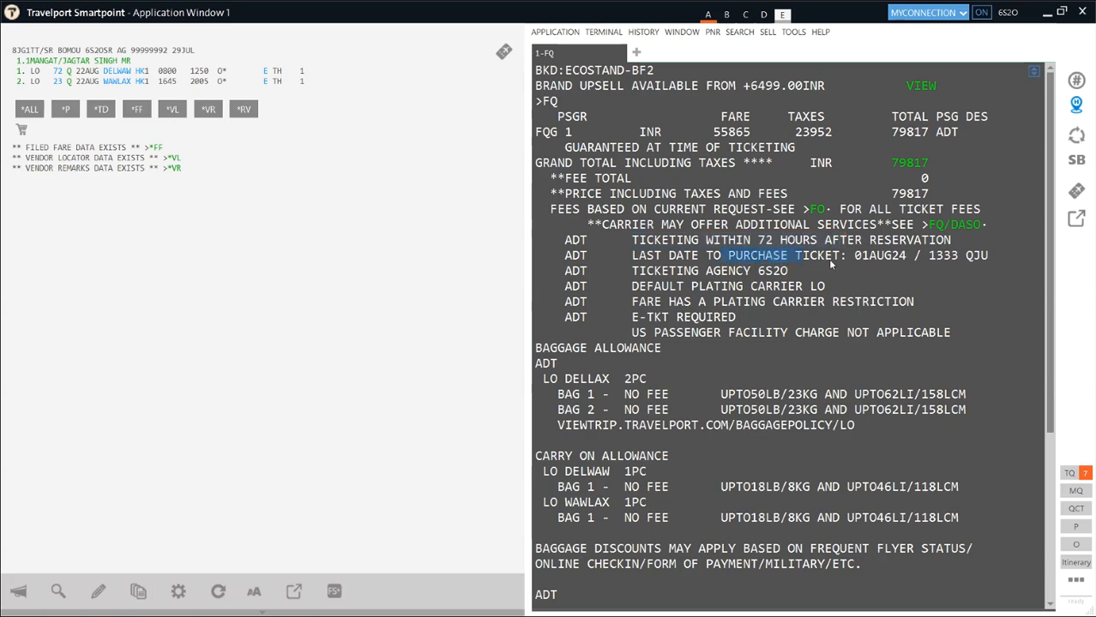
left_click(857, 257)
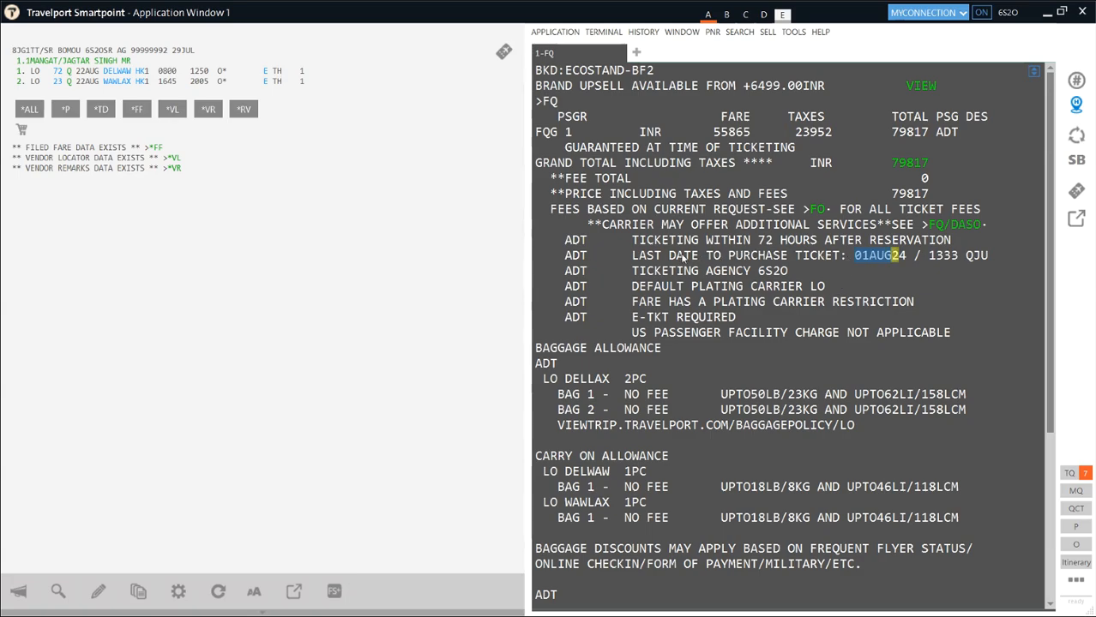
left_click_drag(673, 256, 901, 262)
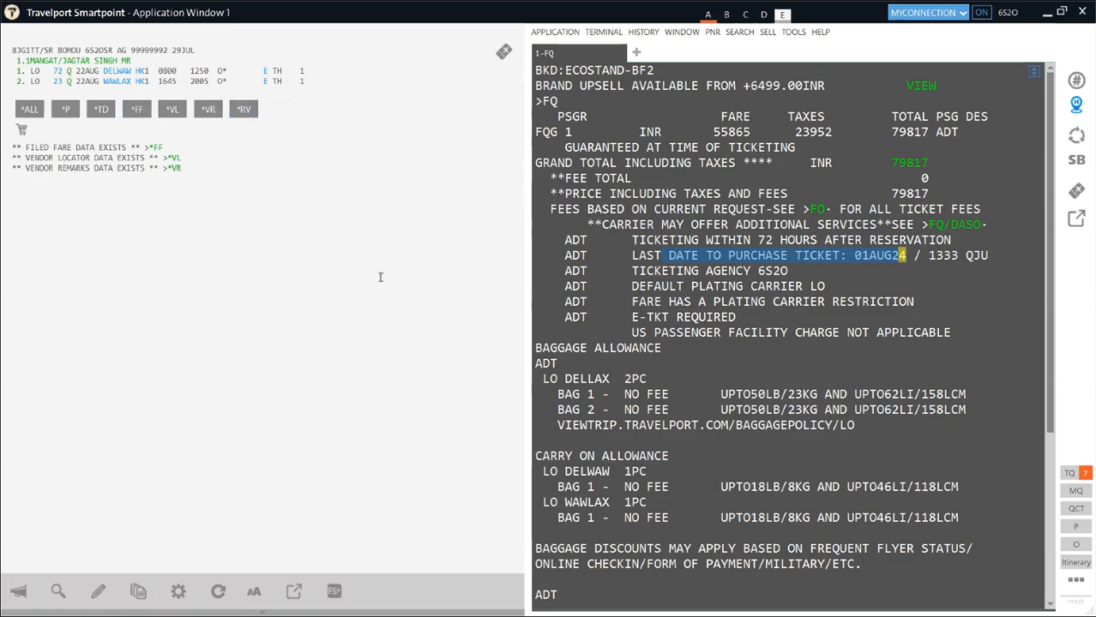
key("super+a")
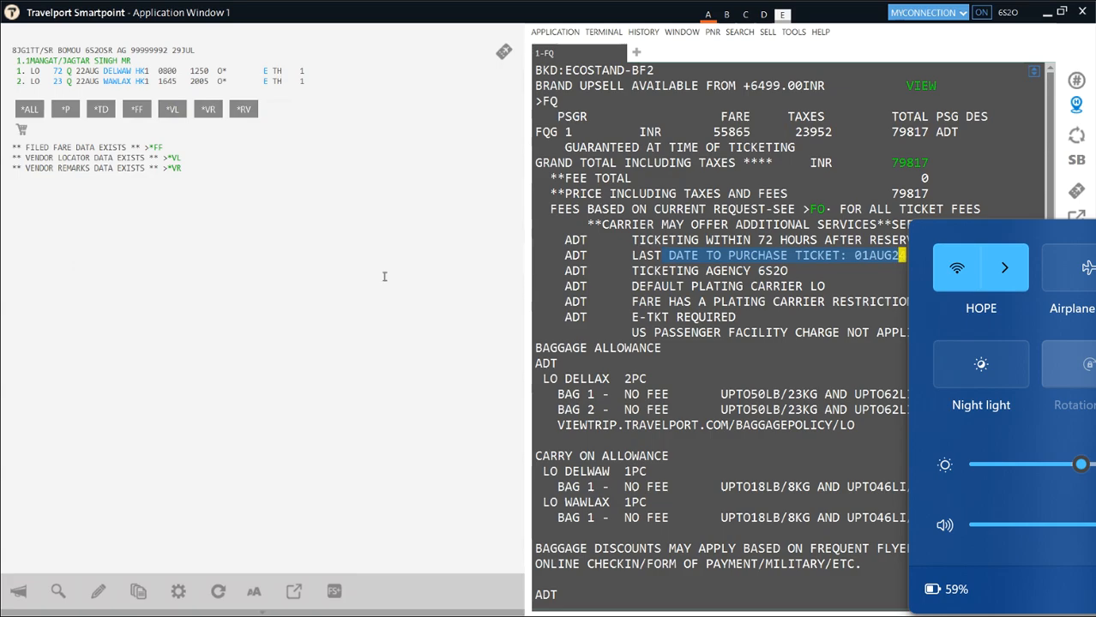
key("super+a")
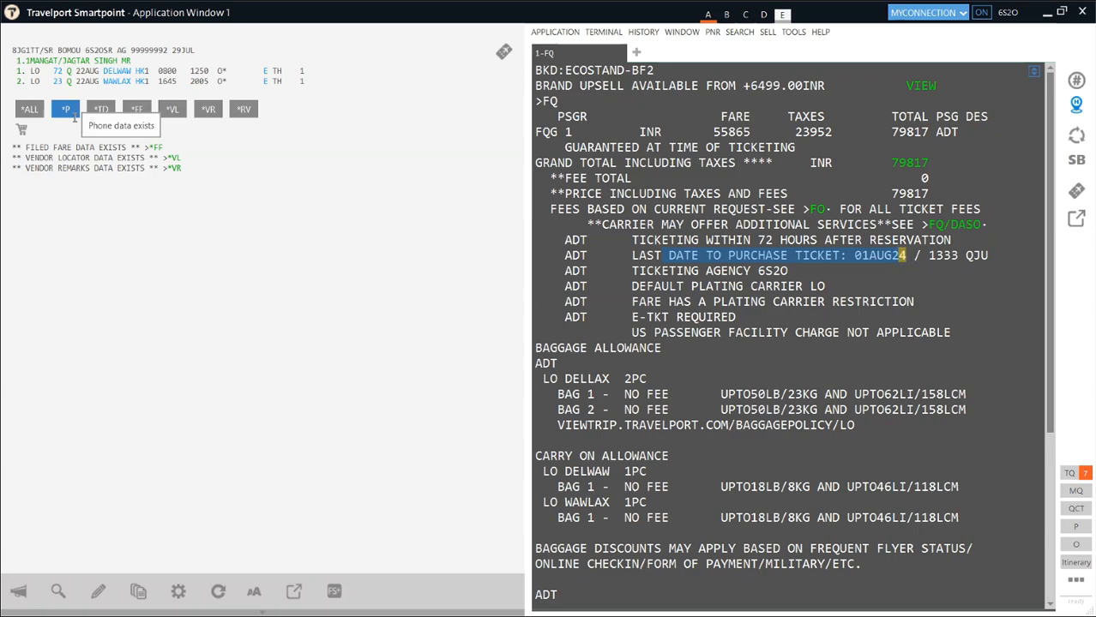
- Wipe the old fare quote from the terminal and begin a new FQ entry
left_click(560, 59)
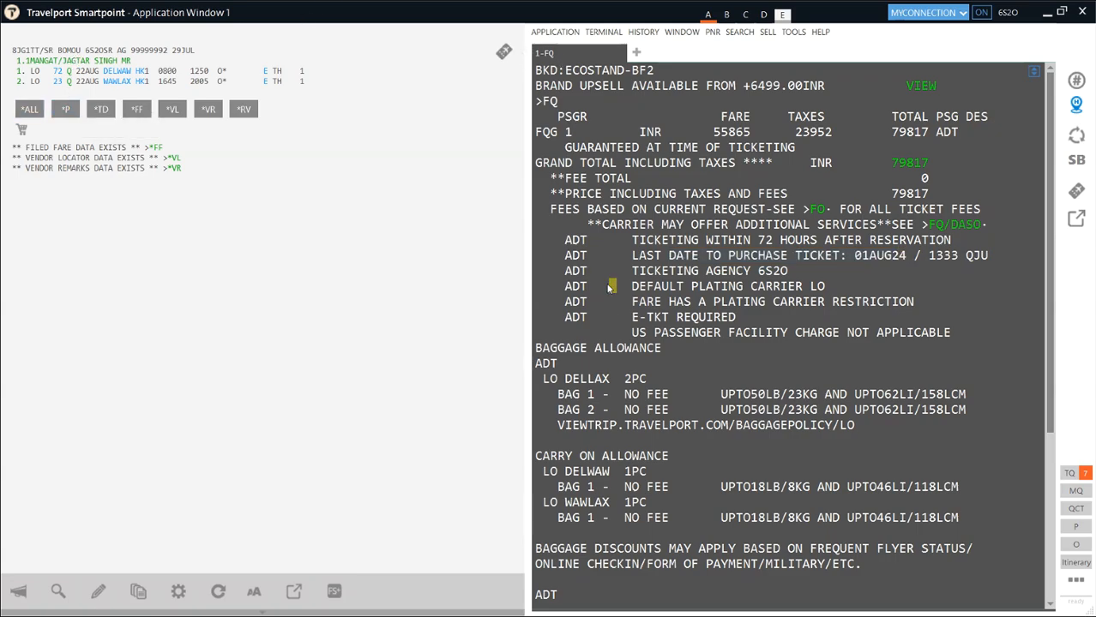
key("ctrl+w")
type("FQ")
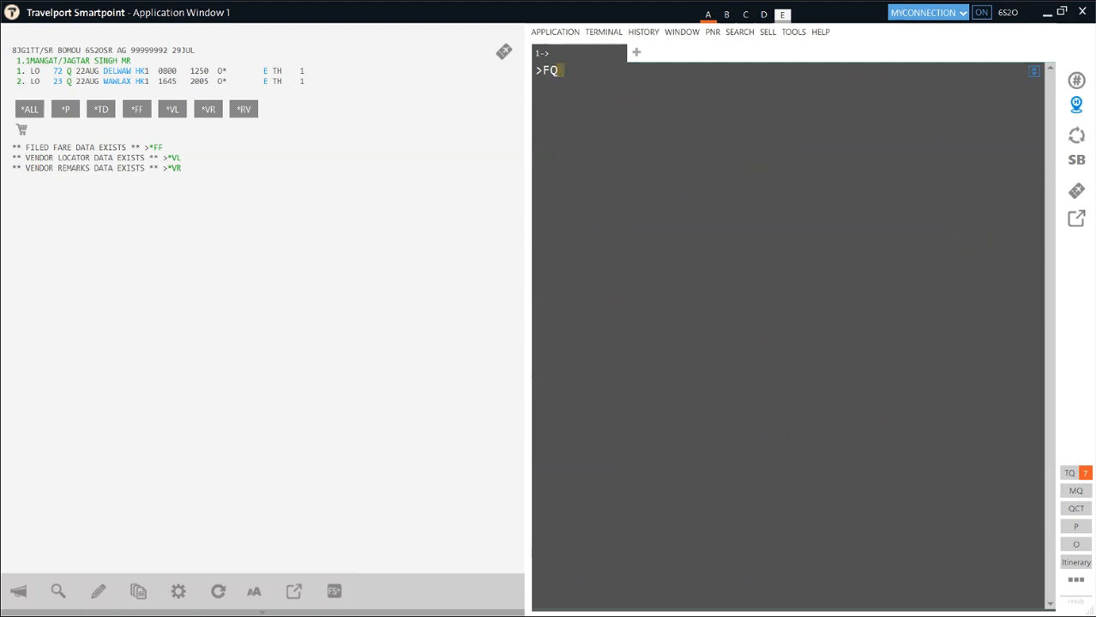
- Try FQ.T02AUG24 (no valid fare), then FQ.T31JUL24: 55865 fare plus 23971 taxes
type("T02")
type("AUG24")
key("Return")
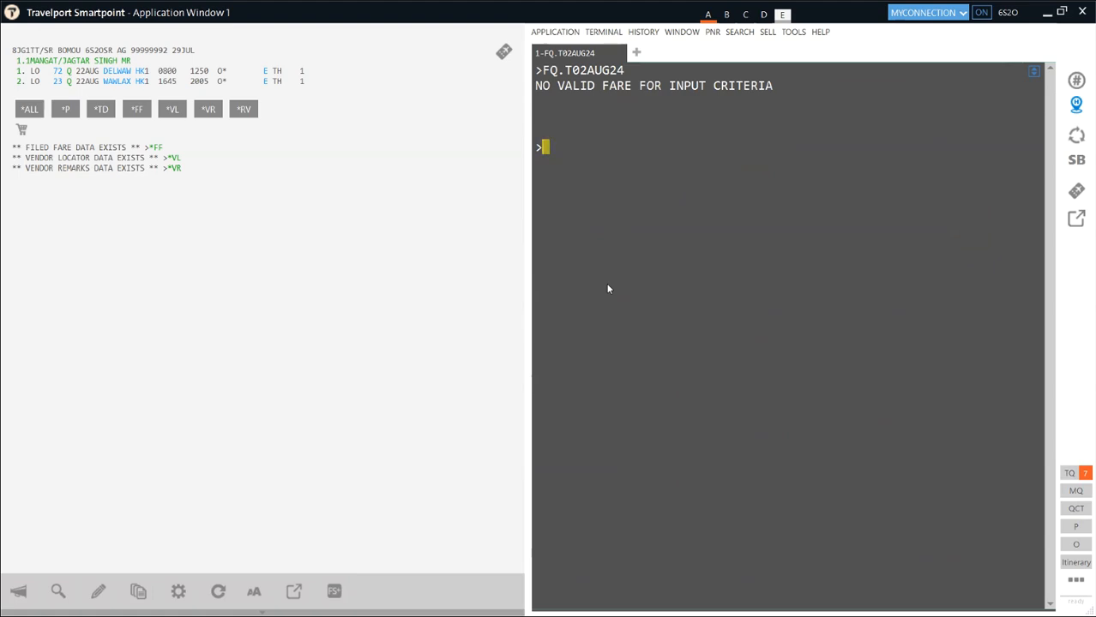
type("FQ.T31JUL24")
key("Return")
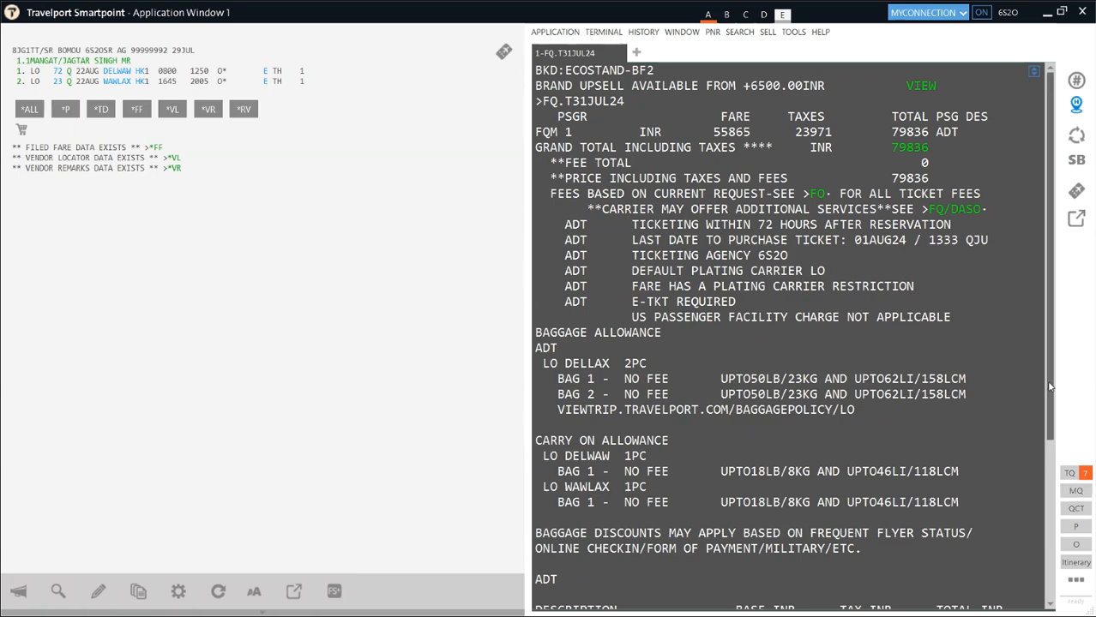
- Review the 31JUL24 quote's 79836 grand total and fee breakdown, then reprice with a plain FQ
scroll(1055, 389, "down", 1)
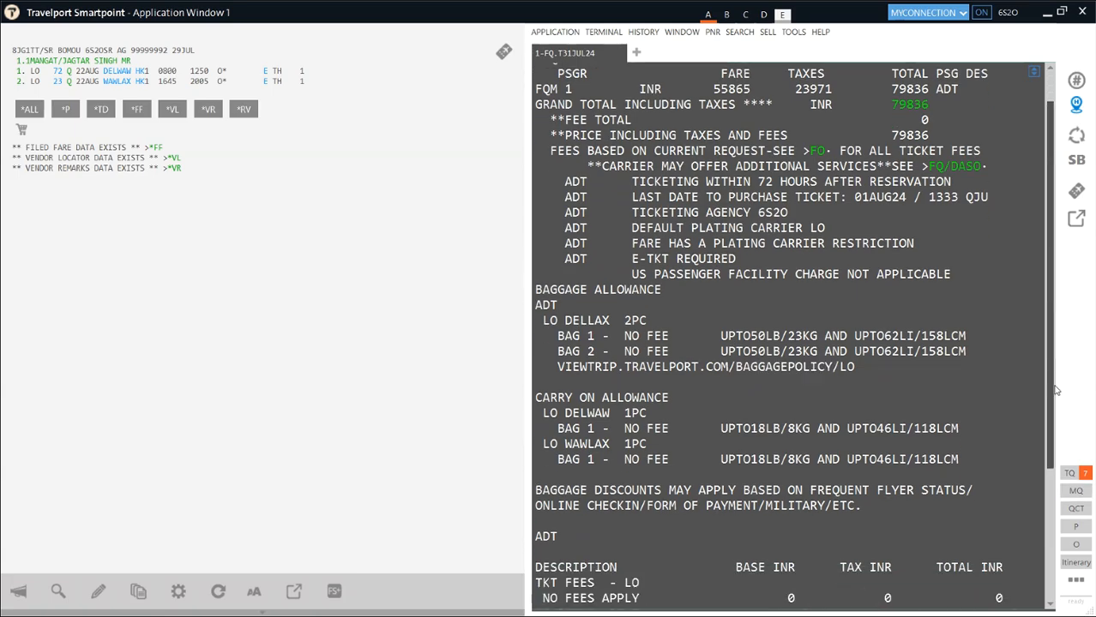
scroll(1057, 390, "up", 1)
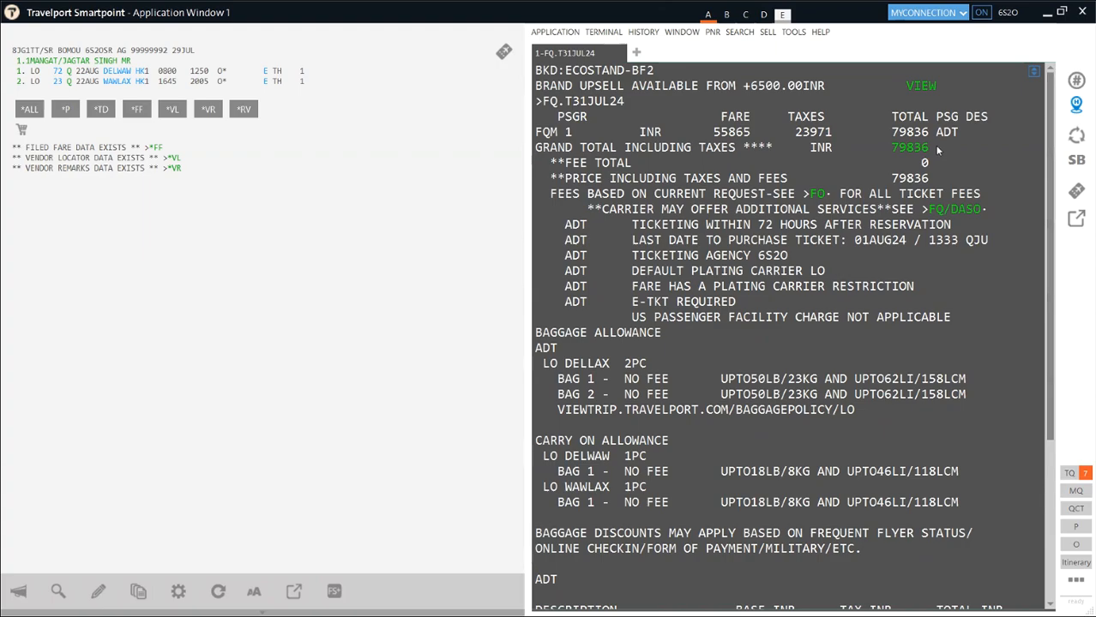
double_click(911, 148)
left_click_drag(1051, 354, 1051, 516)
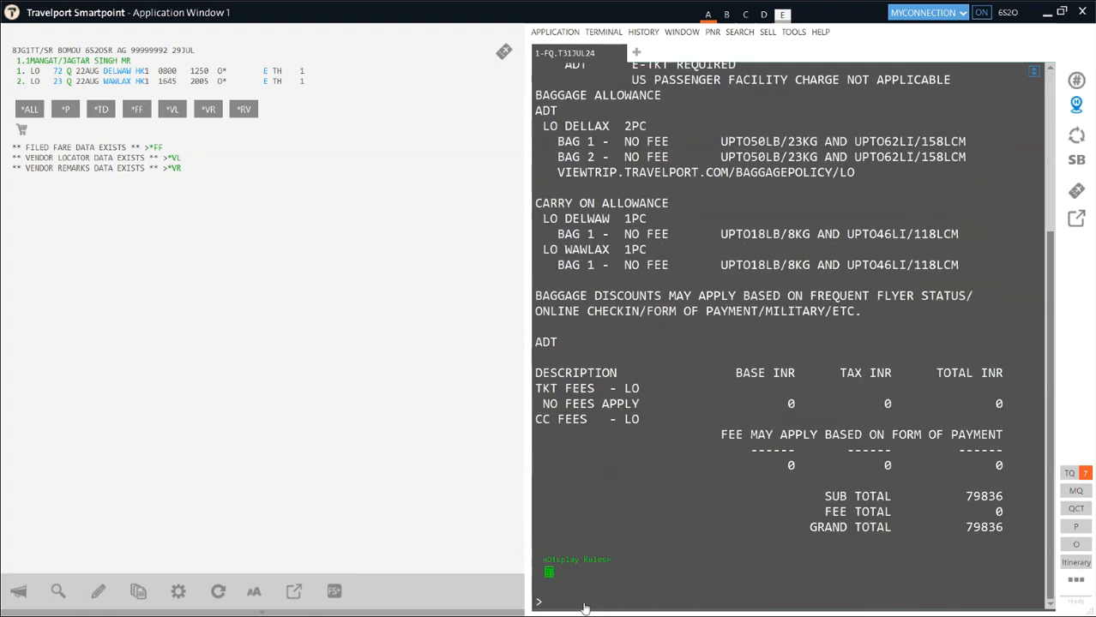
type("FQ")
key("Return")
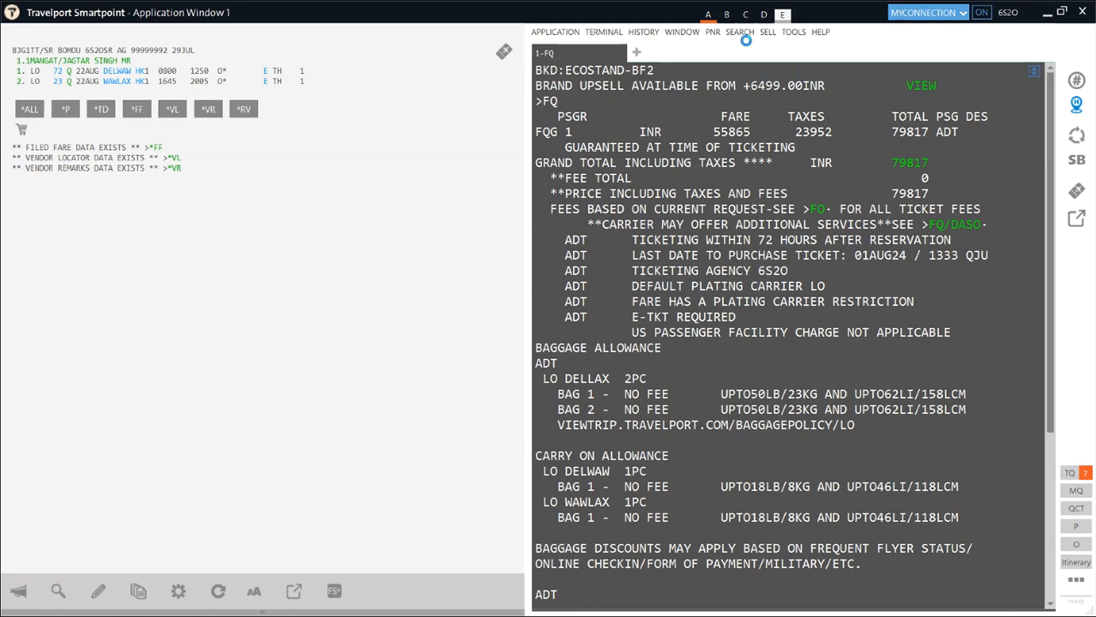
- In work area C, request LOT availability Delhi to Los Angeles on 22AUG24 (A22AUGDELLAX*LO)
mouse_move(745, 15)
left_click(841, 82)
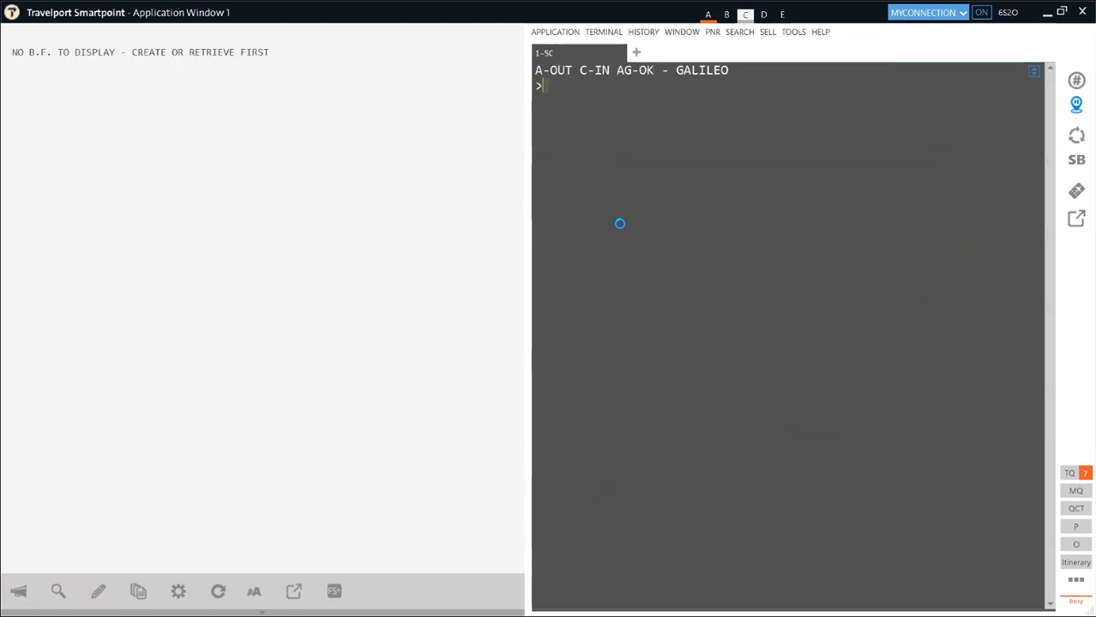
type("FQ.T31JUL24")
key("BackSpace")
key("BackSpace")
key("BackSpace")
key("BackSpace")
key("BackSpace")
key("BackSpace")
key("BackSpace")
key("BackSpace")
key("BackSpace")
type(".T1AUG24")
key("alt+Up")
key("alt+Up")
key("alt+Up")
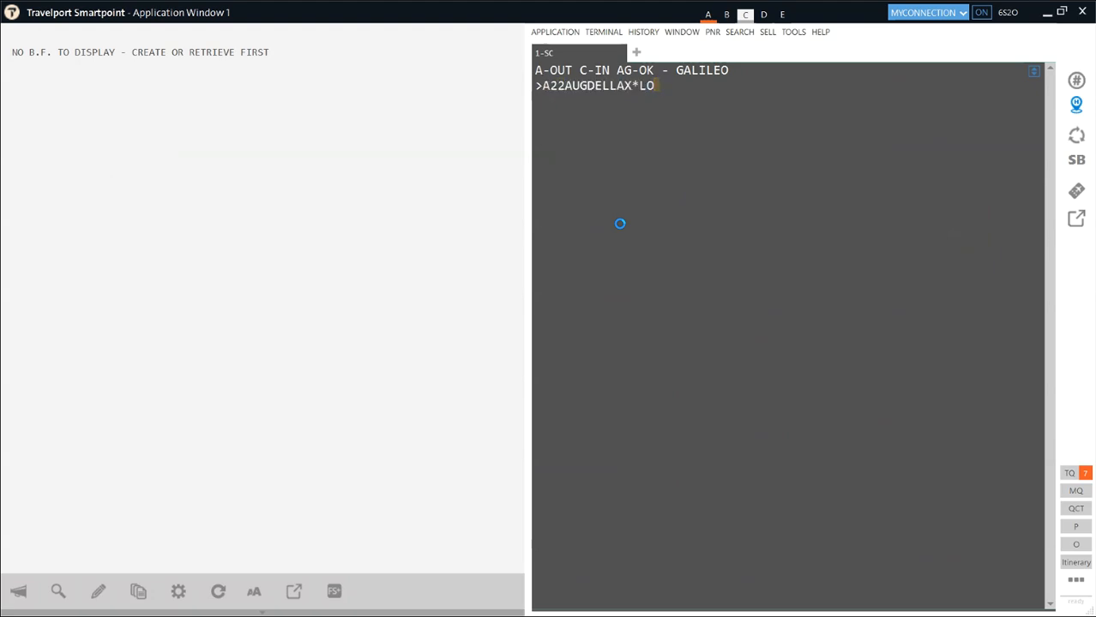
key("Return")
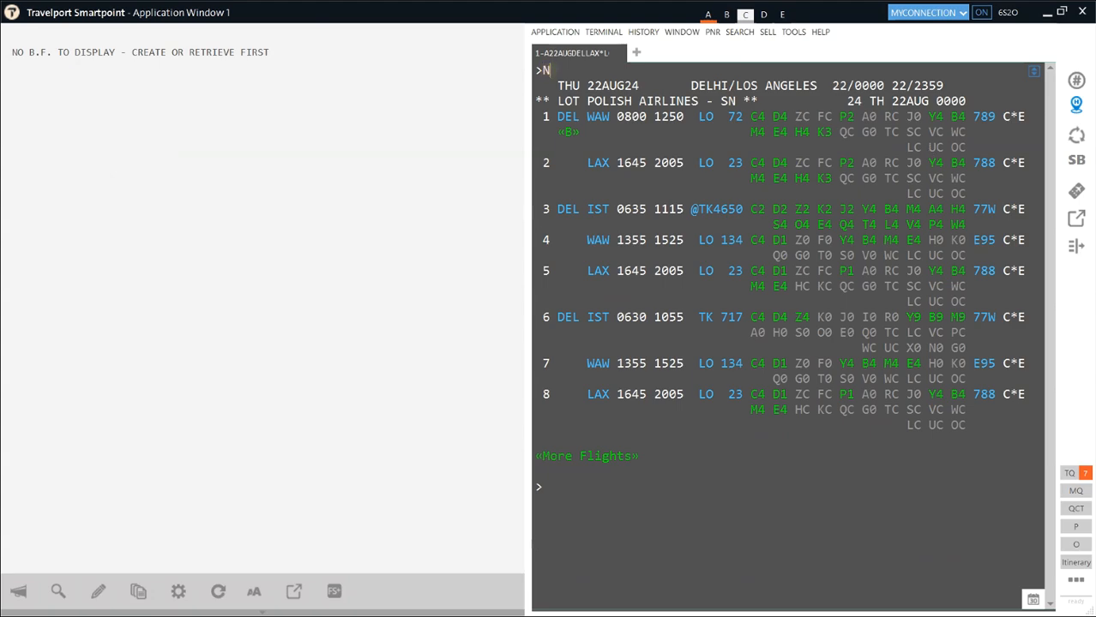
- Sell one K-class seat on lines 1 and 2 (N1K1K2) and price them at 93257 INR
type("K1K2")
key("Return")
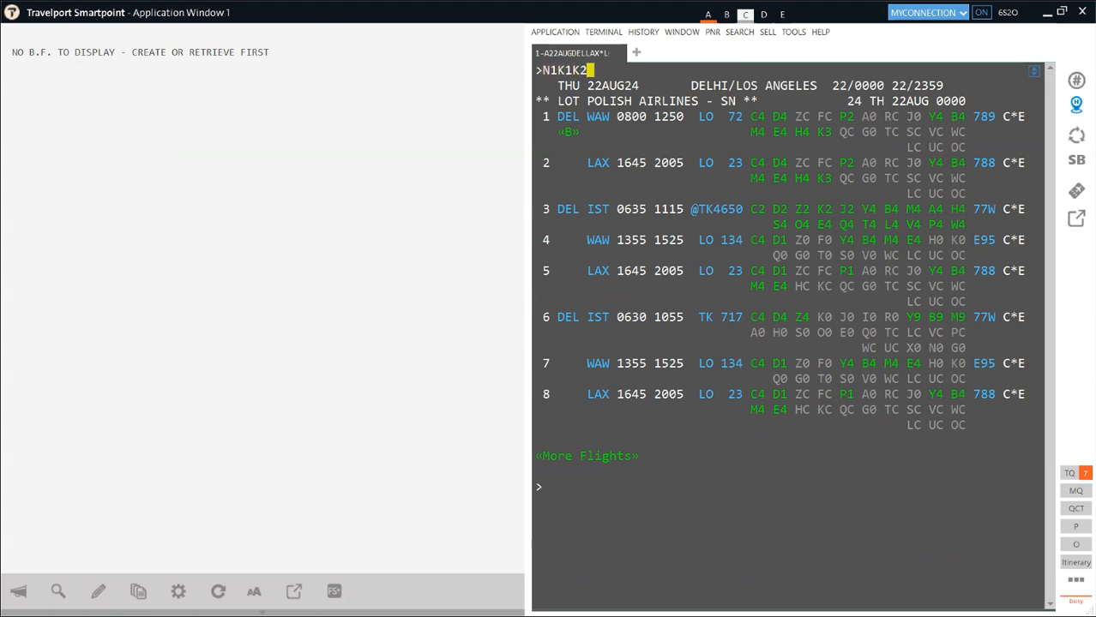
type("FQ")
key("Return")
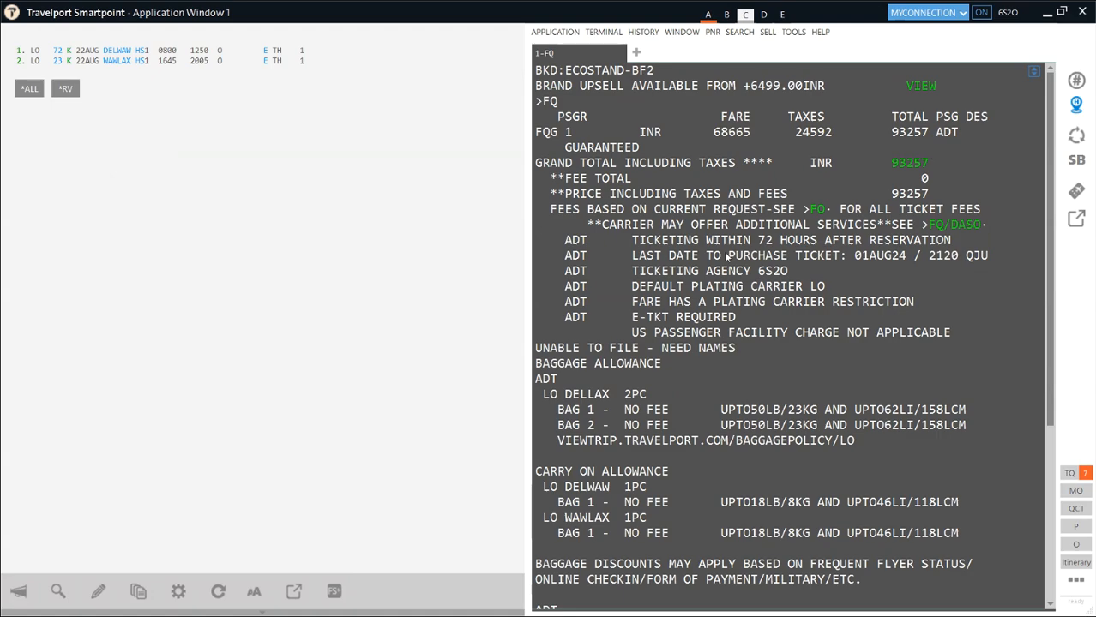
- Highlight '72 HOURS' on the TICKETING WITHIN line of the fare quote
left_click_drag(820, 243, 755, 243)
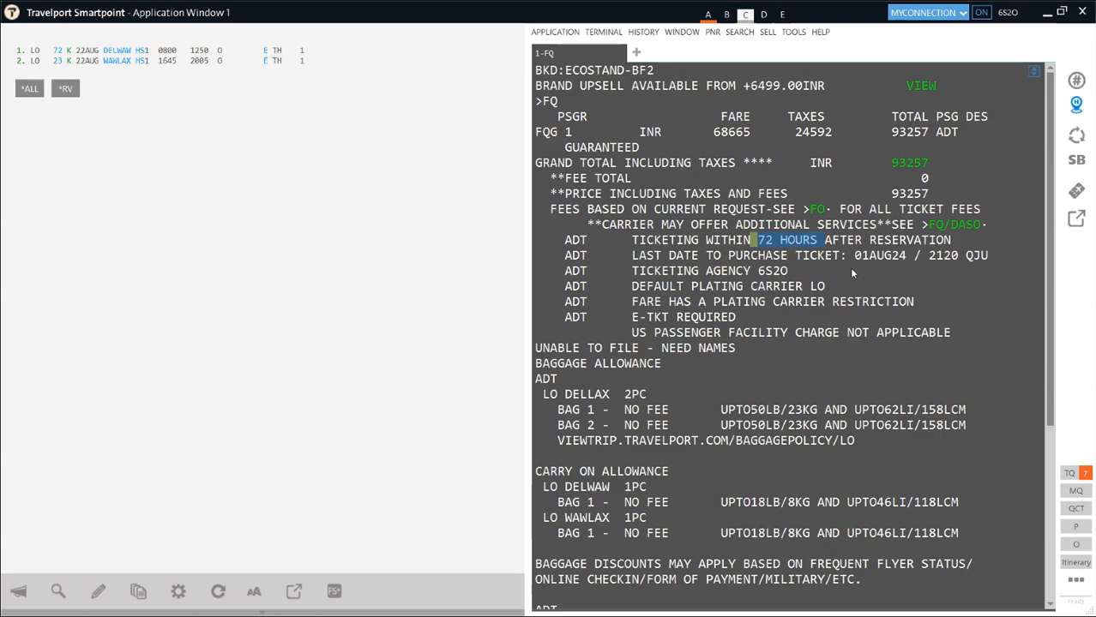
- Highlight the 01AUG24 last purchase date and 72 HOURS limit, then scroll to the 93257 INR total
left_click_drag(854, 257, 879, 256)
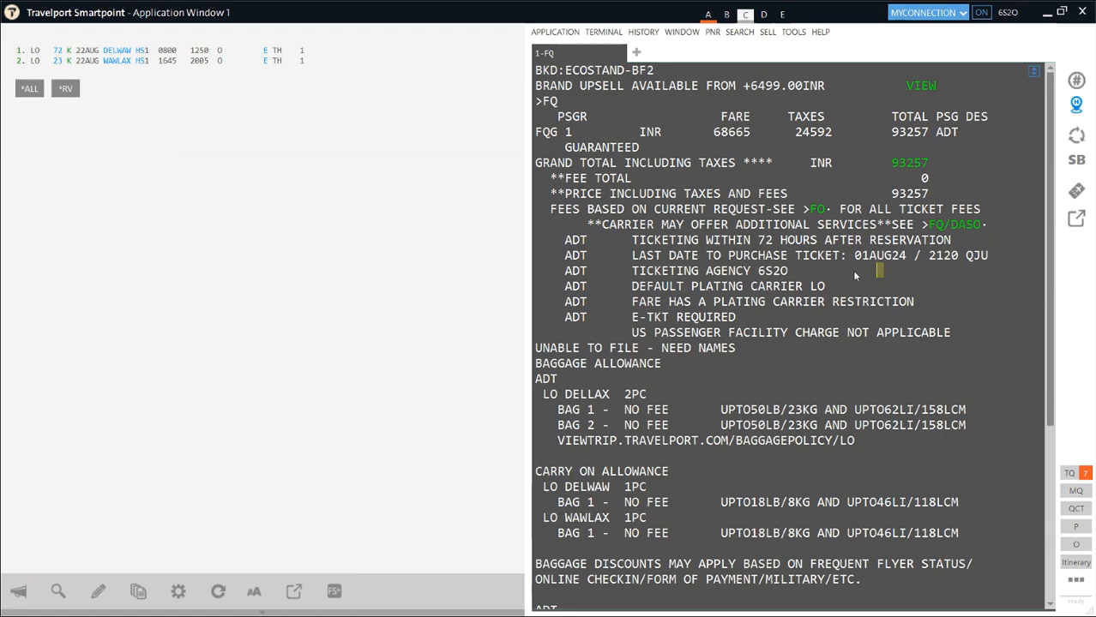
left_click_drag(862, 256, 895, 265)
left_click_drag(751, 241, 788, 244)
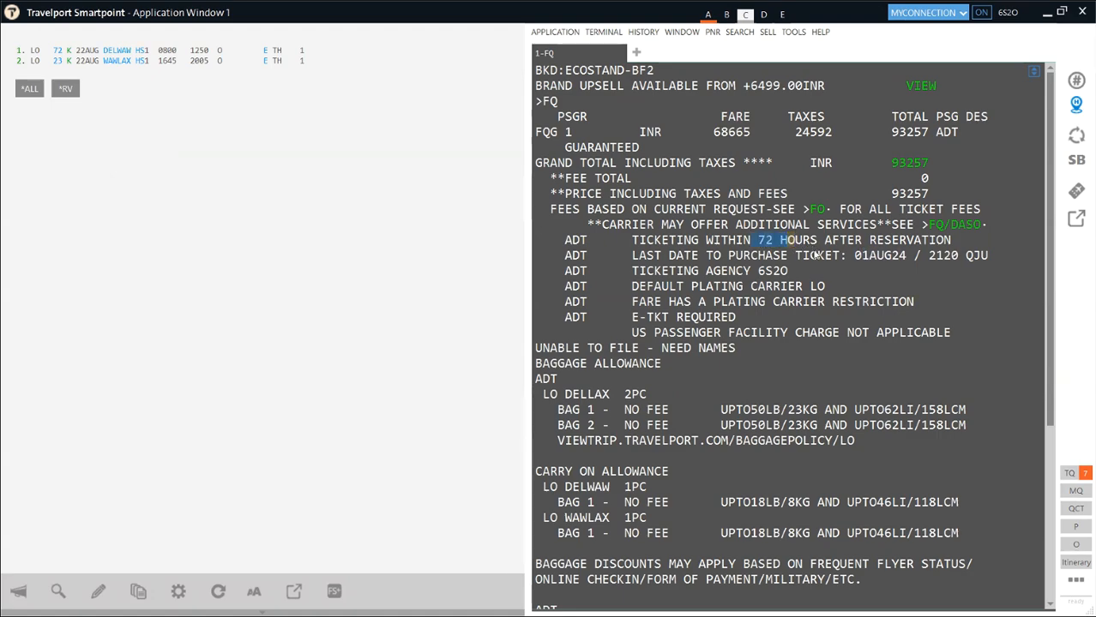
scroll(729, 368, "down", 6)
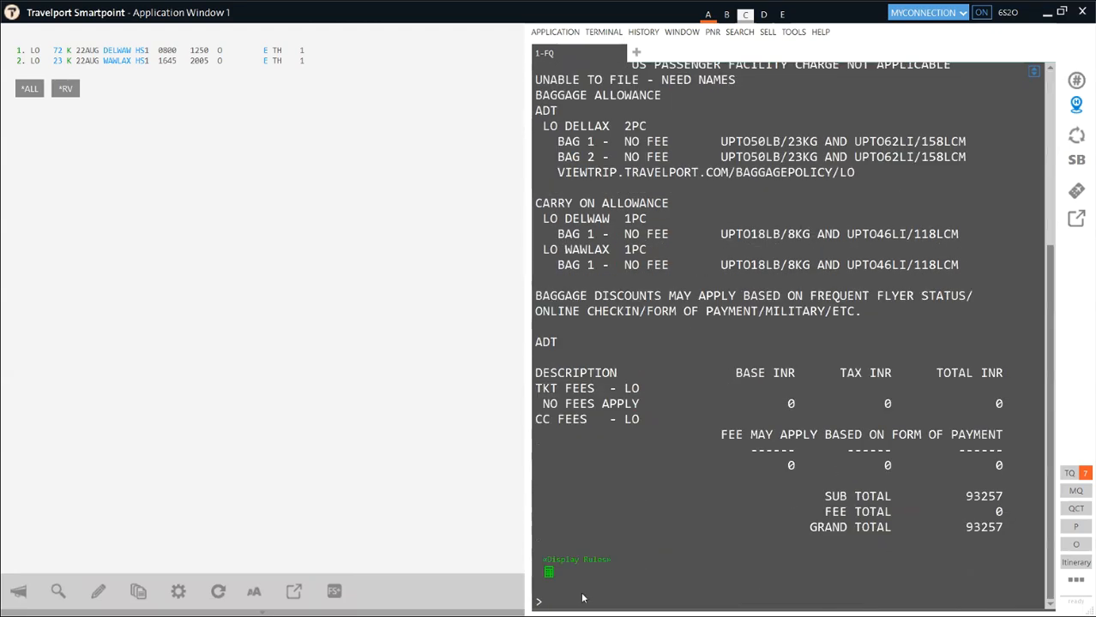
- Quote the fare dated 01AUG24, ignore the work area C booking, and return to work area A
type("FQ.T01AUG24")
key("Return")
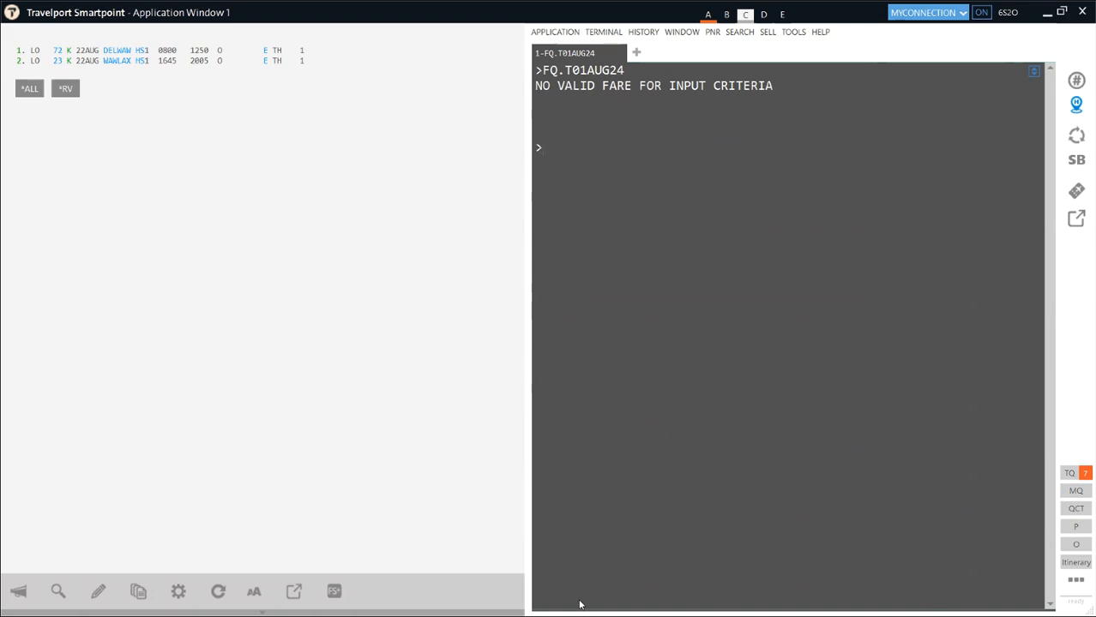
type("I")
key("Return")
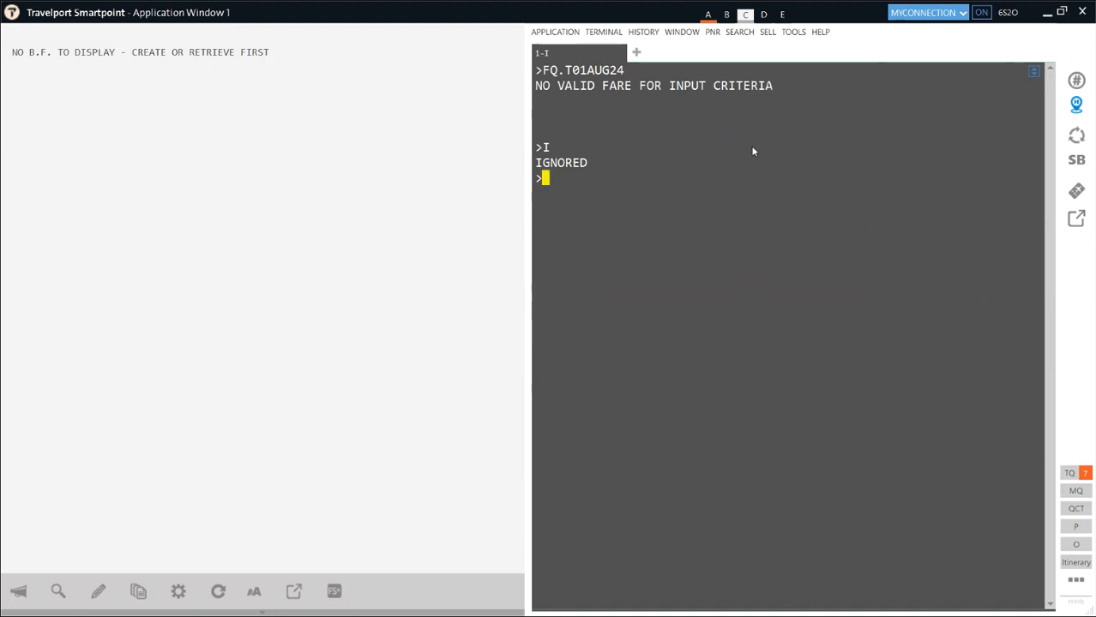
left_click(709, 14)
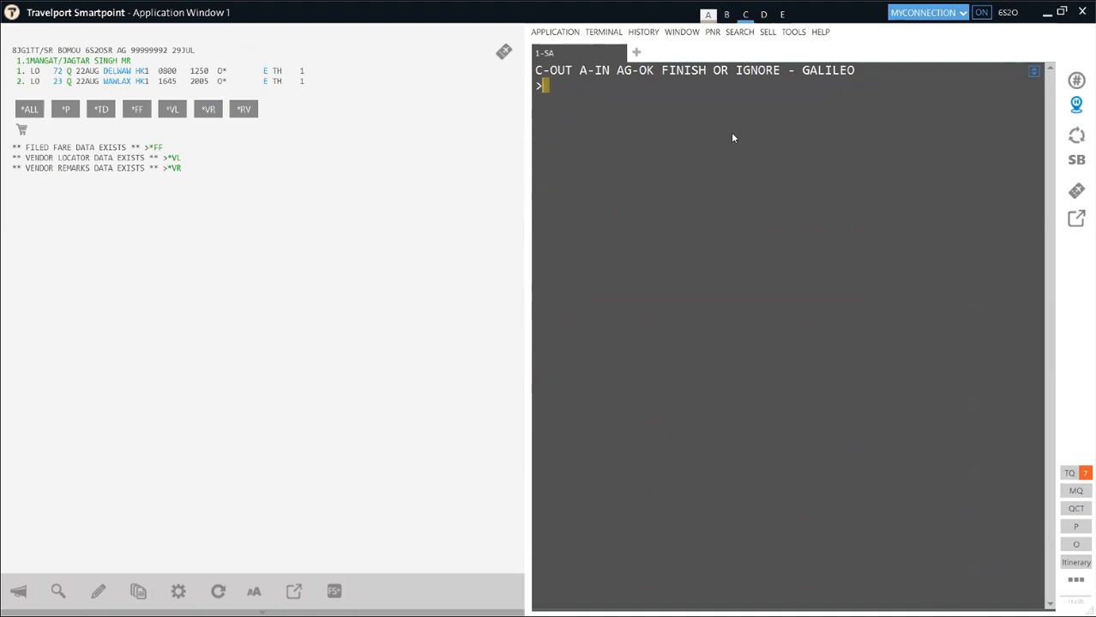
- Fare-quote the Q-class booking and scroll to the 79817 INR grand total with no ticket fees
type("FQ")
key("Return")
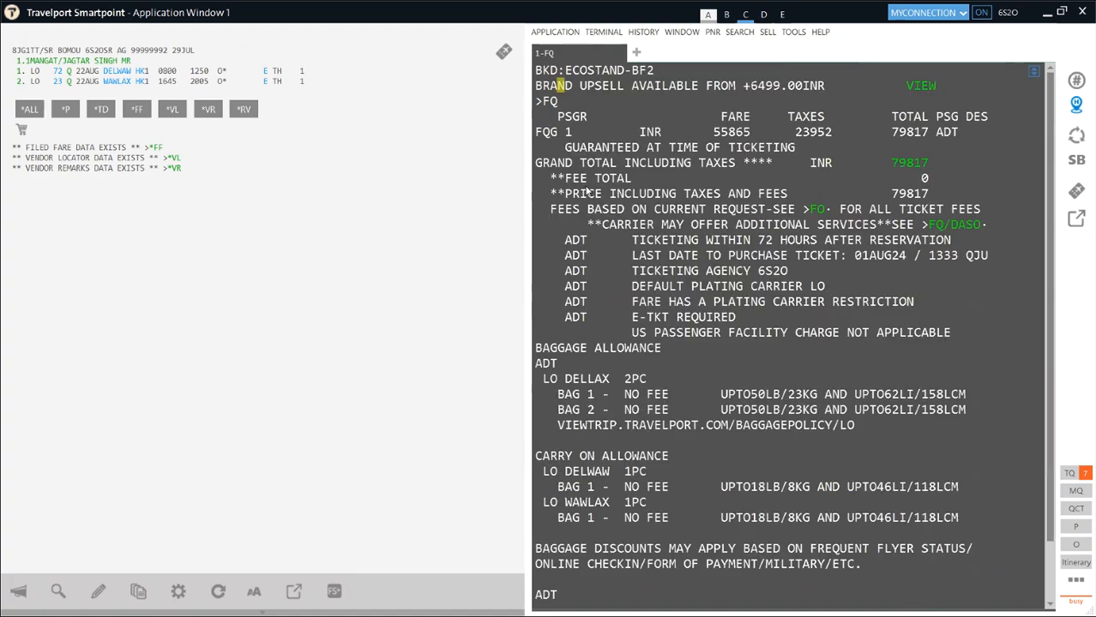
scroll(751, 367, "down", 4)
scroll(746, 370, "down", 3)
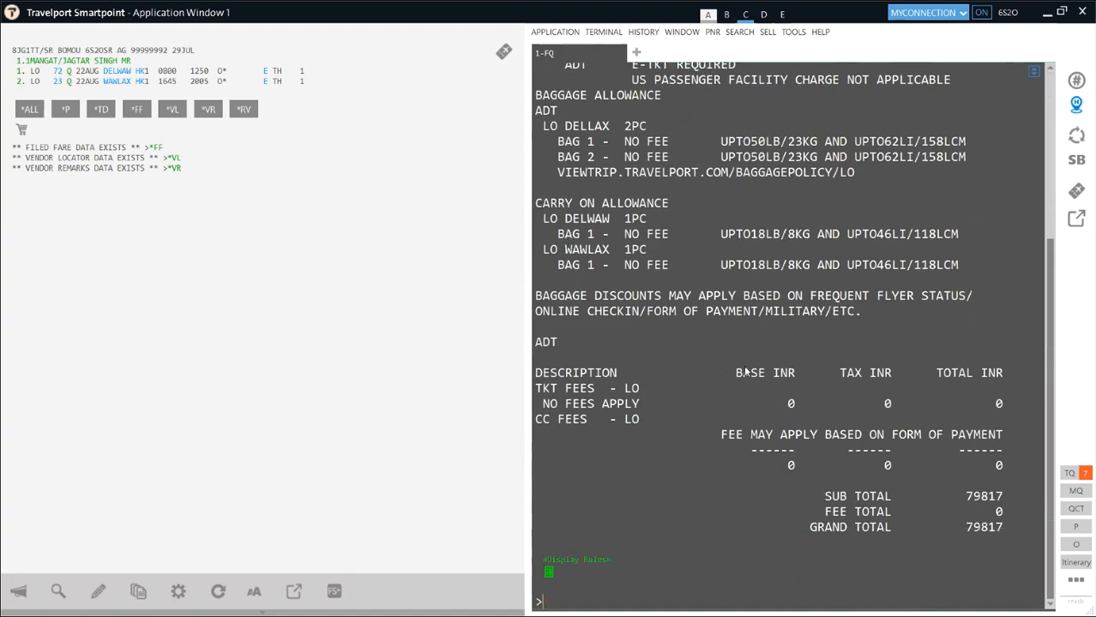
- Show the DEL-LAX fare rule 16 and highlight PENALTIES and the non-refundable condition
left_click(592, 560)
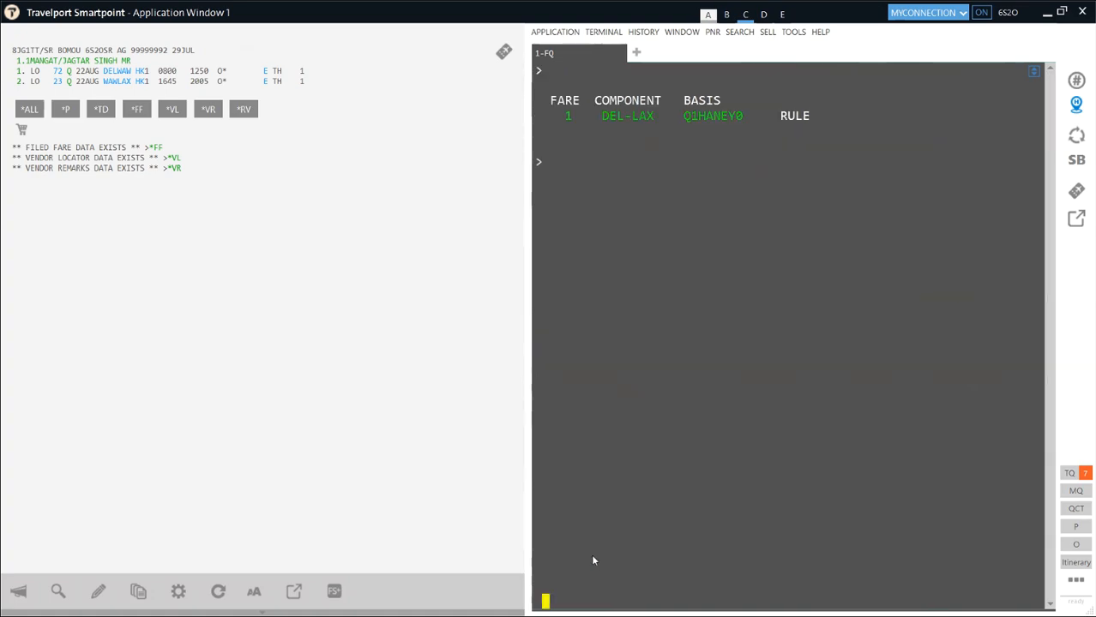
left_click(628, 123)
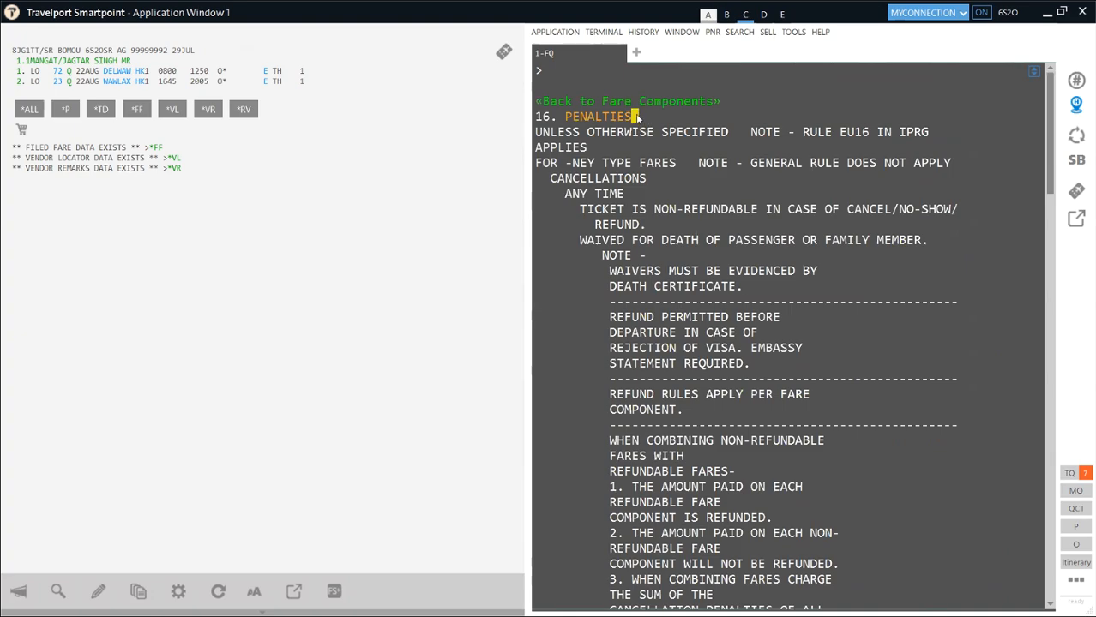
left_click_drag(635, 118, 540, 127)
left_click_drag(635, 115, 577, 117)
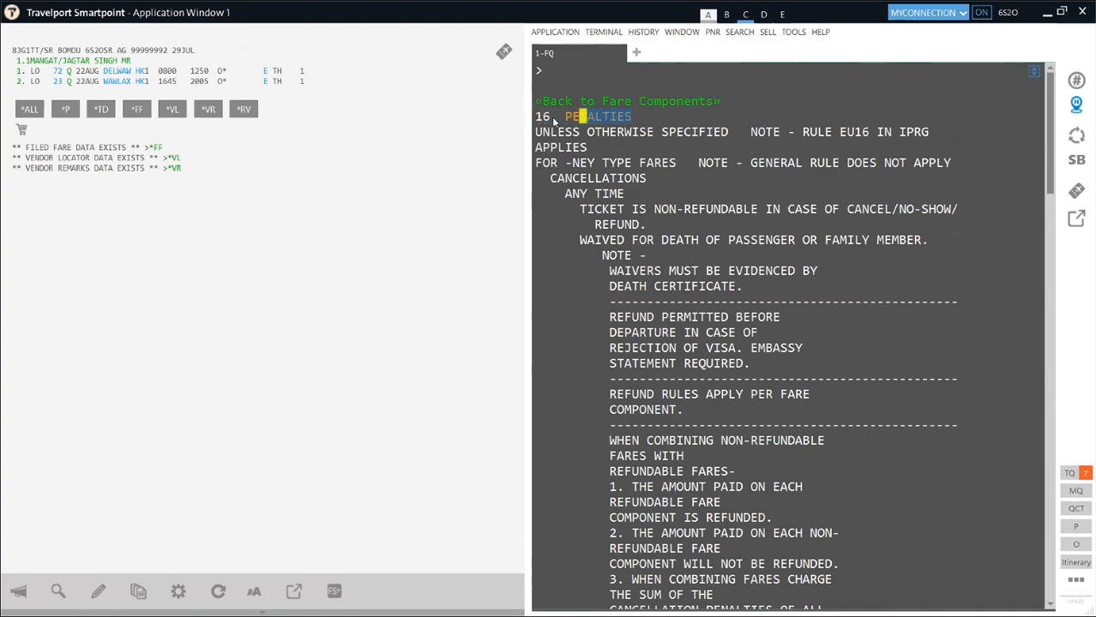
left_click_drag(633, 116, 575, 120)
left_click_drag(575, 120, 563, 120)
left_click_drag(572, 209, 1048, 225)
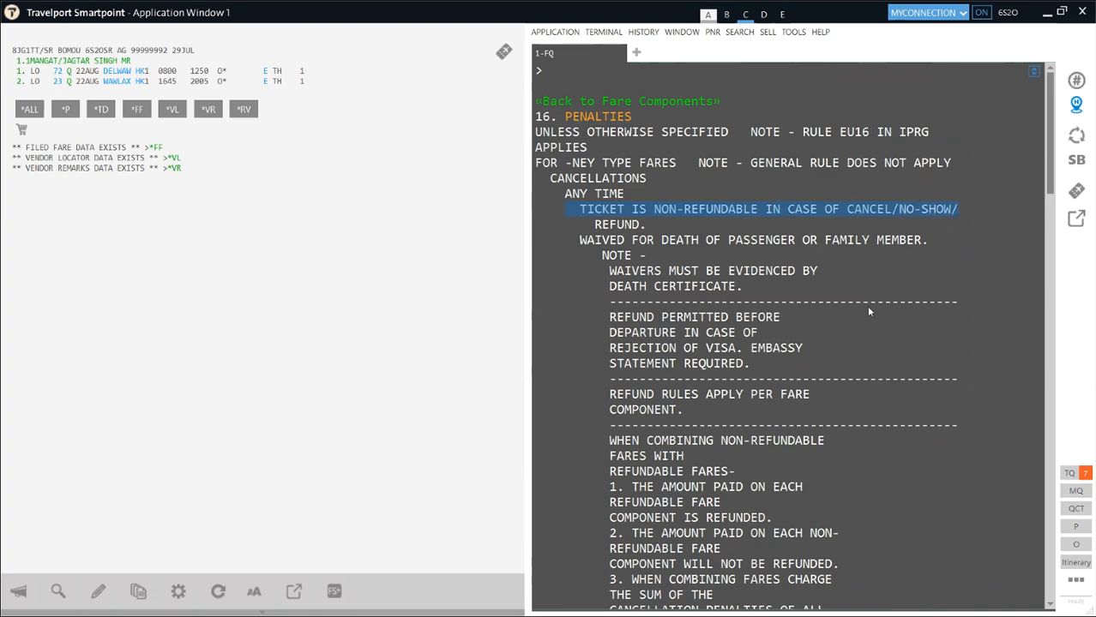
scroll(868, 311, "down", 1)
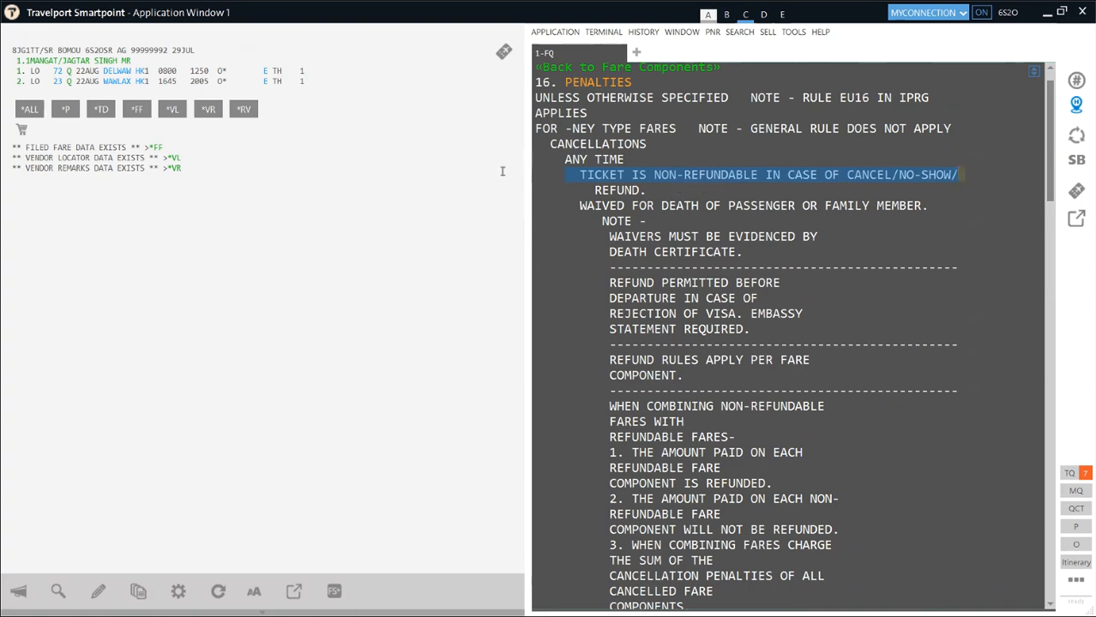
left_click(689, 184)
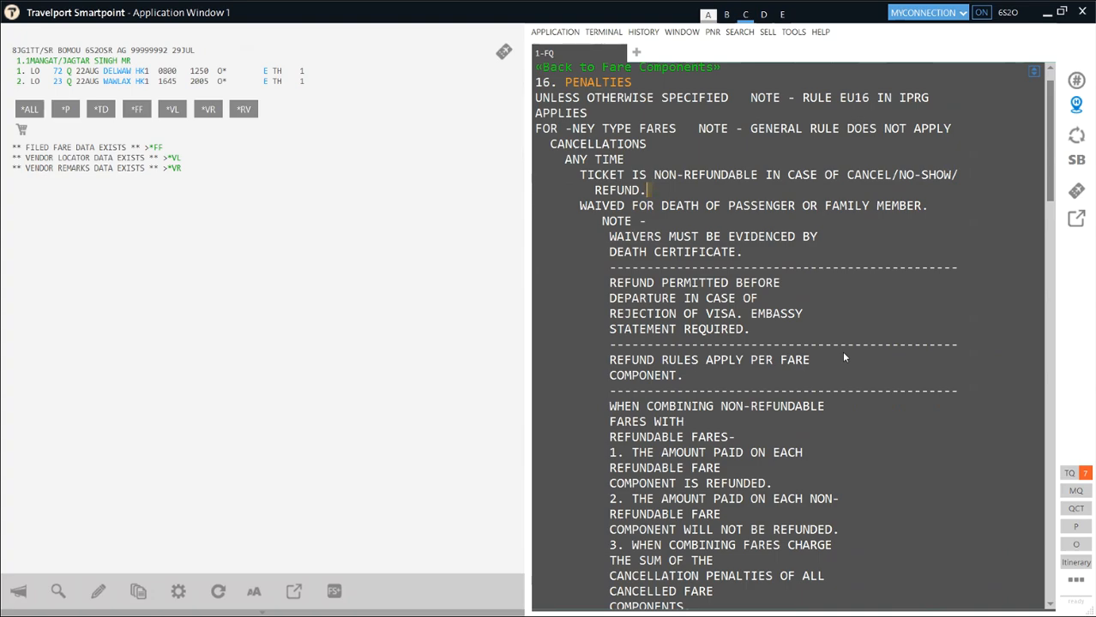
- Clear the terminal, ignore the open booking, and try the rejected TRV entry
left_click(577, 288)
key("ctrl+BackSpace")
type("I")
key("Return")
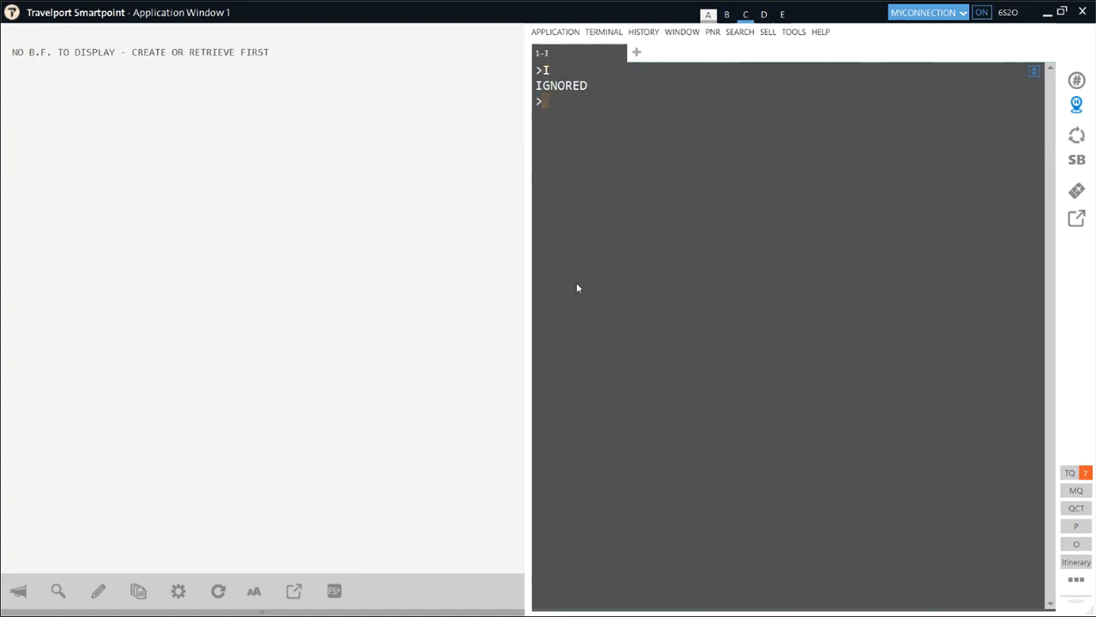
type("TRV")
key("Return")
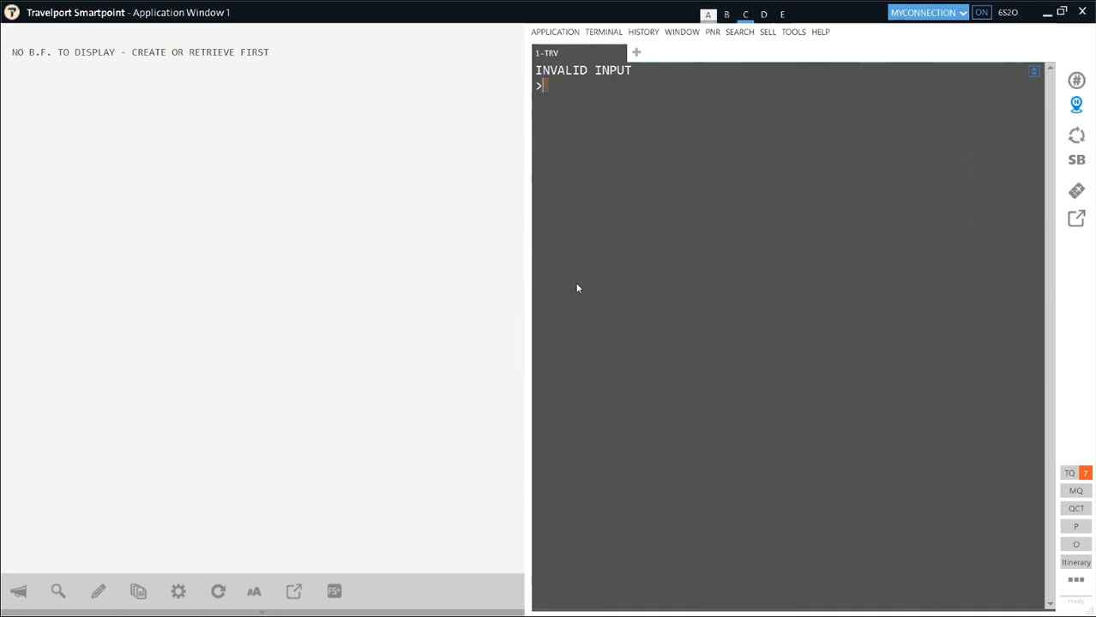
- List the passenger's bookings by surname and retrieve the fourth one with the 22AUG flights
type("*")
type("MANGAT")
key("Return")
type("*4")
key("Return")
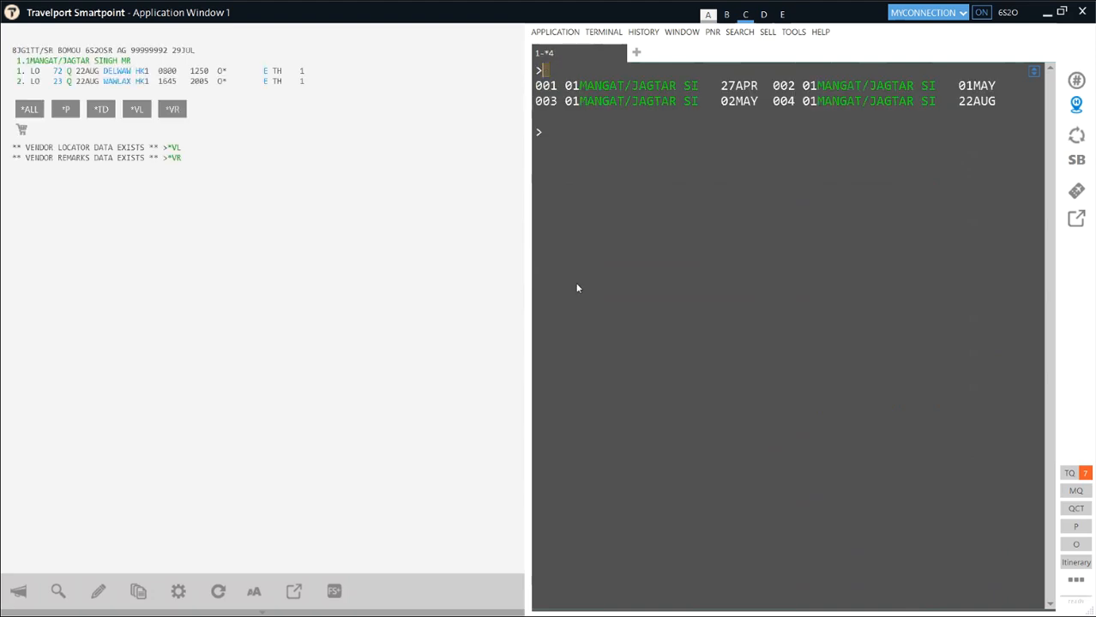
- Re-quote the reopened booking with FQ, filing a 79817 INR grand total with no ticket fees
left_click(566, 150)
type("FQ")
key("Return")
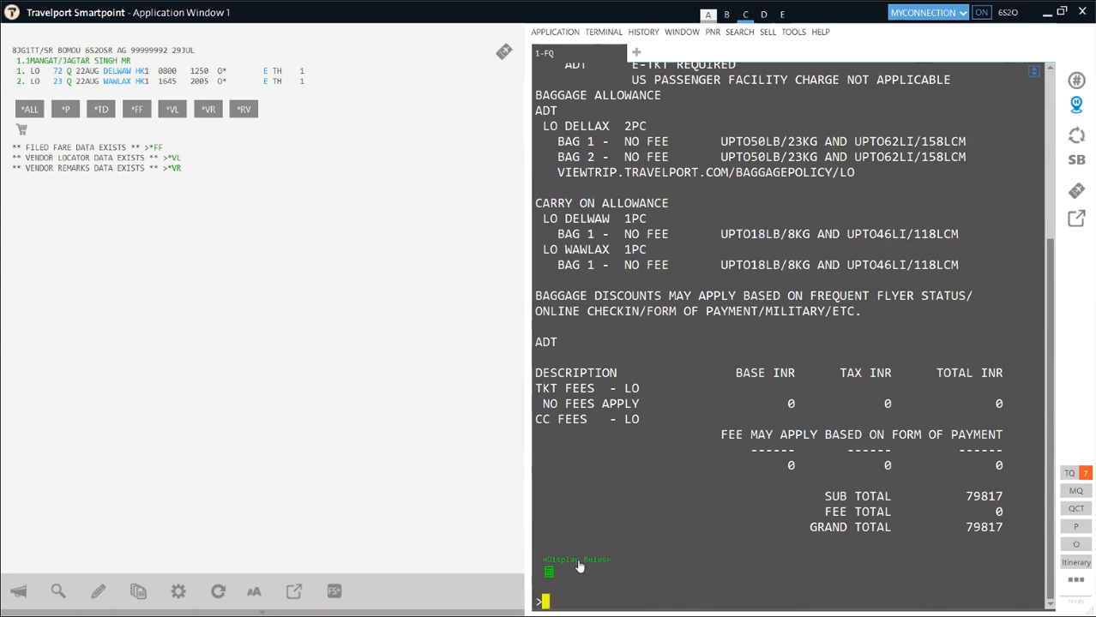
- Display the DEL-LAX fare component's rule 16 penalties for the quoted fare
left_click(579, 562)
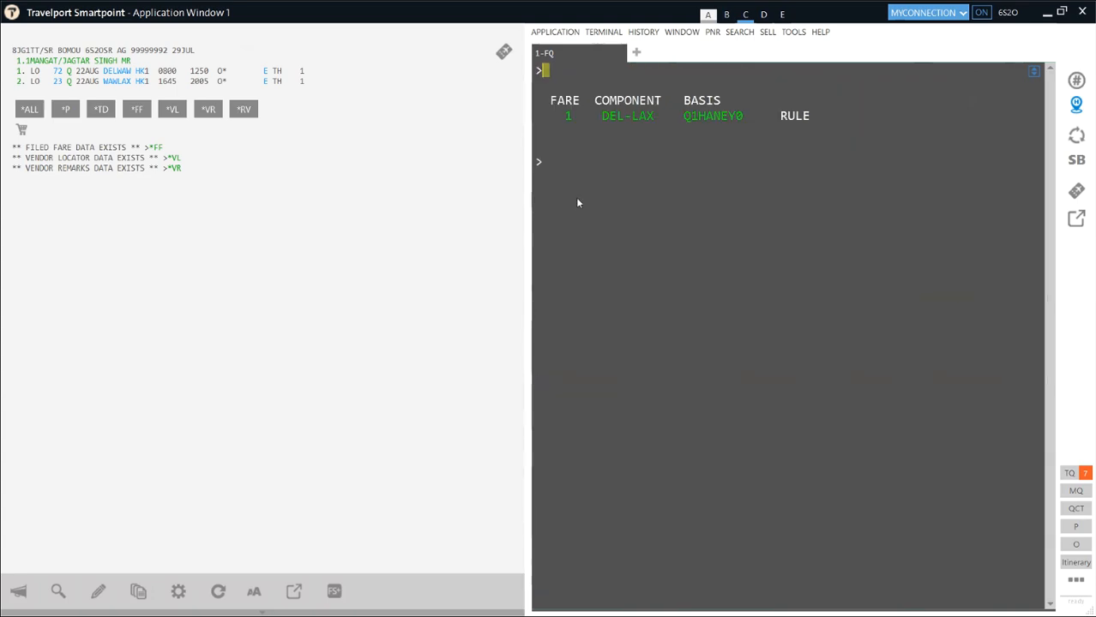
left_click(623, 118)
left_click_drag(535, 117, 551, 119)
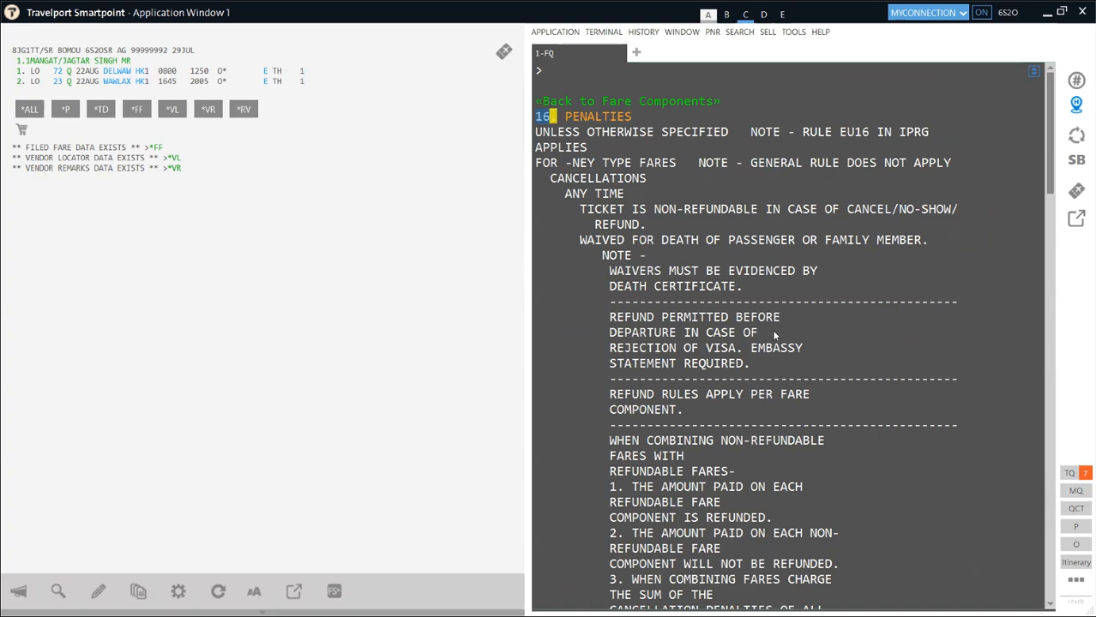
- Highlight the visa-rejection refund clause and the CHANGES line charging EUR 120.00
scroll(763, 255, "down", 2)
left_click_drag(749, 258, 596, 217)
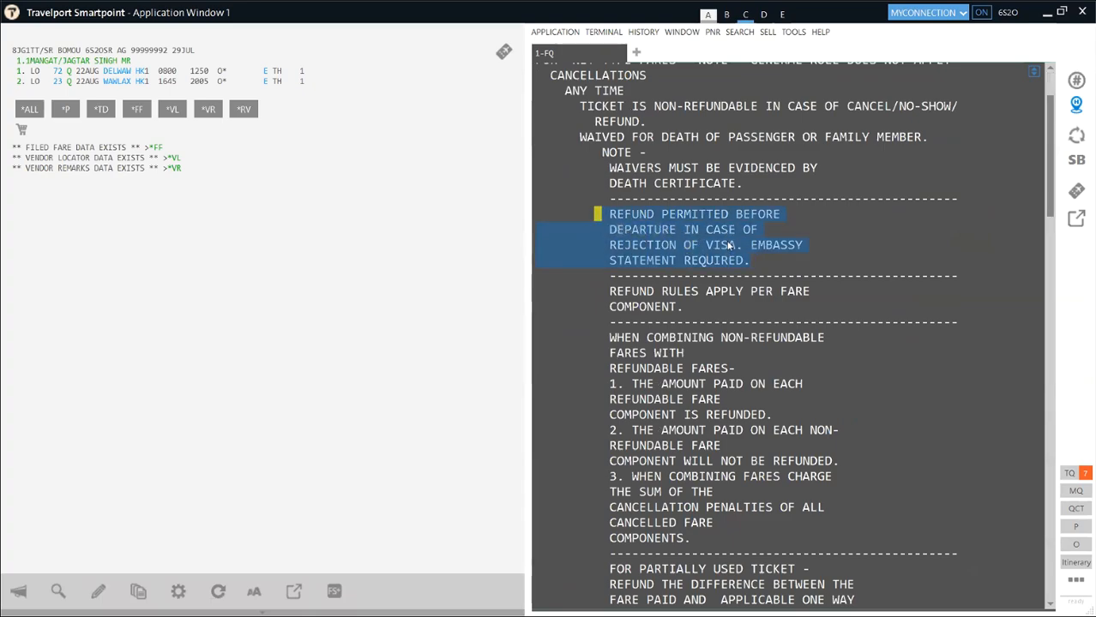
scroll(786, 343, "down", 2)
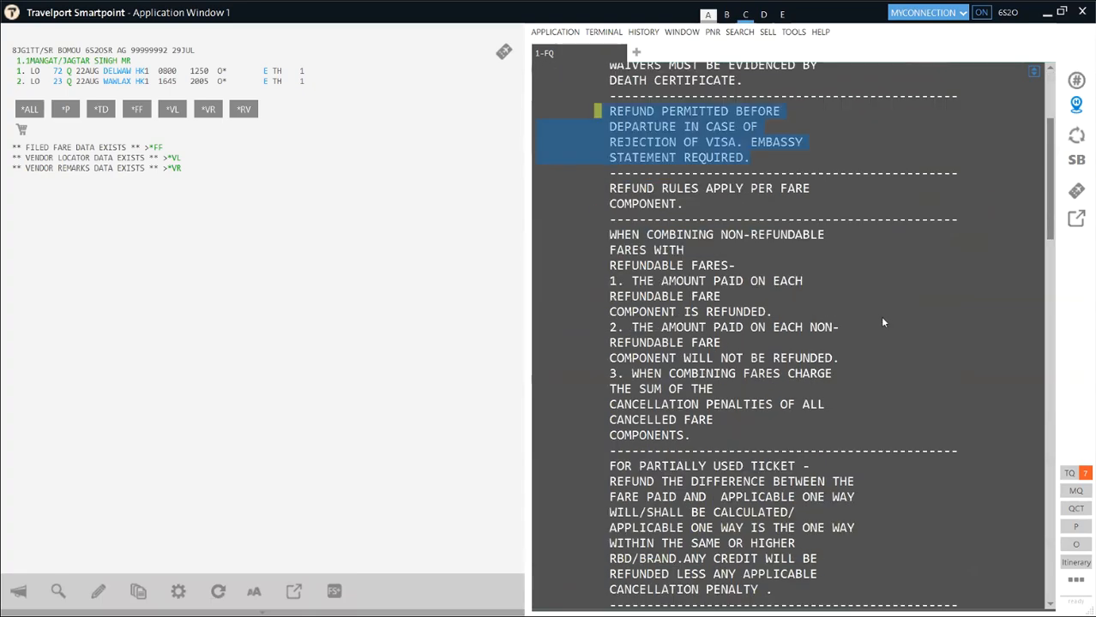
scroll(798, 329, "down", 2)
scroll(798, 330, "down", 8)
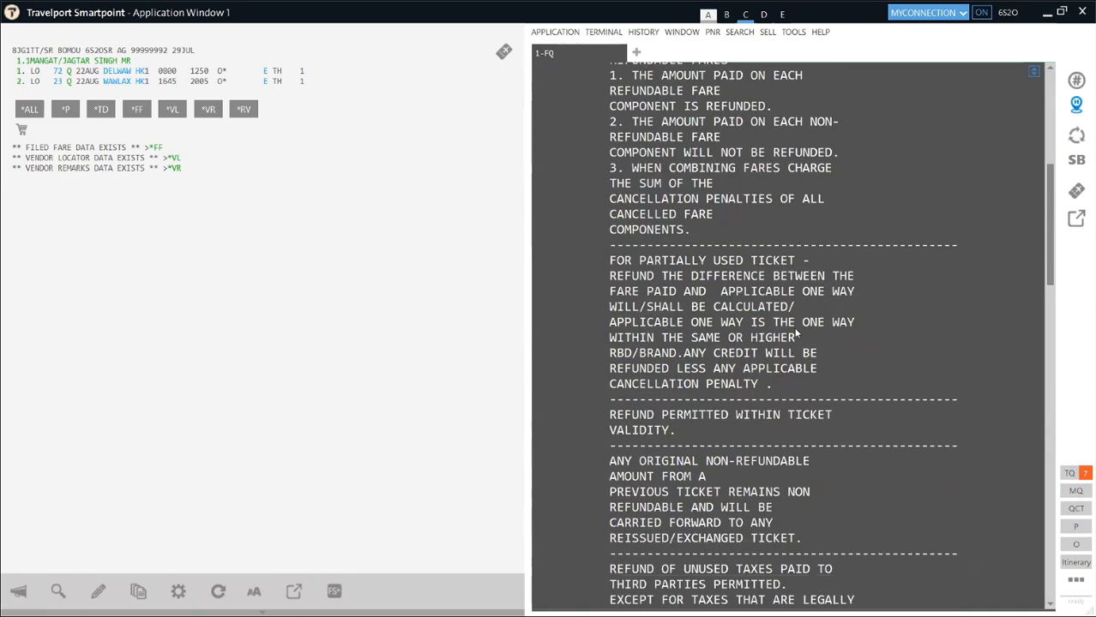
scroll(796, 332, "down", 4)
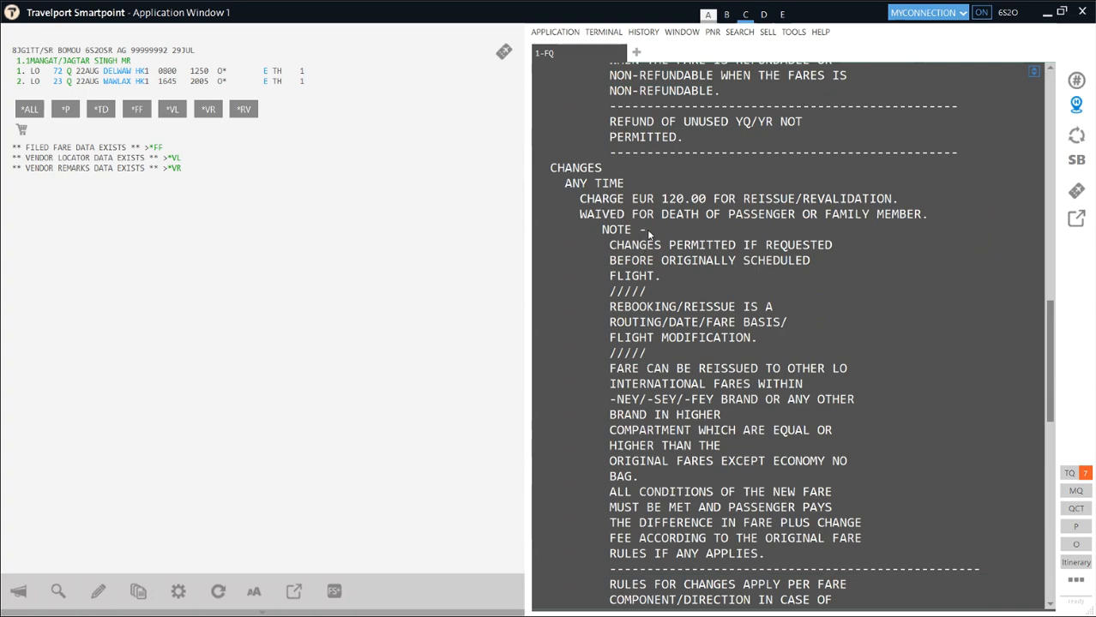
left_click_drag(580, 199, 693, 206)
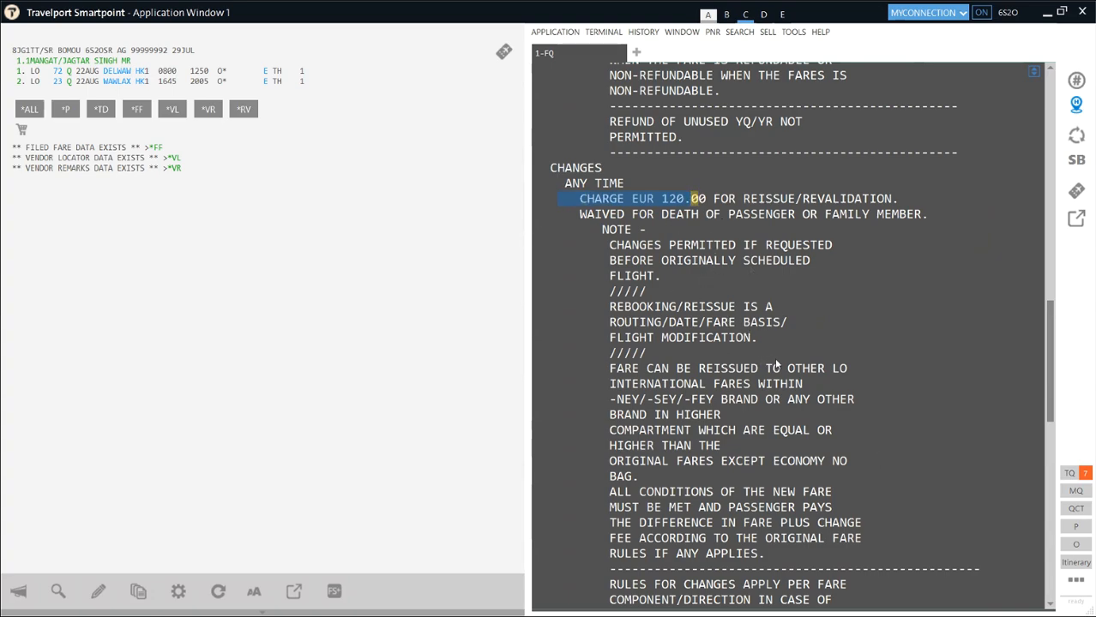
- Highlight the lines stating changes are not permitted after a no-show
scroll(776, 364, "down", 7)
scroll(802, 364, "down", 4)
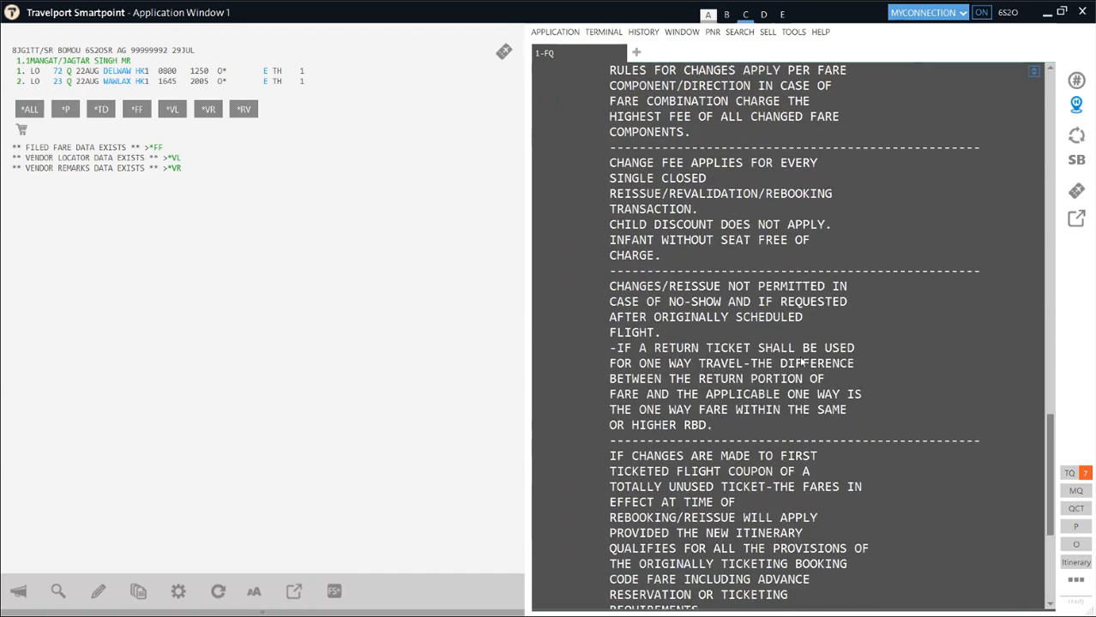
scroll(802, 364, "down", 6)
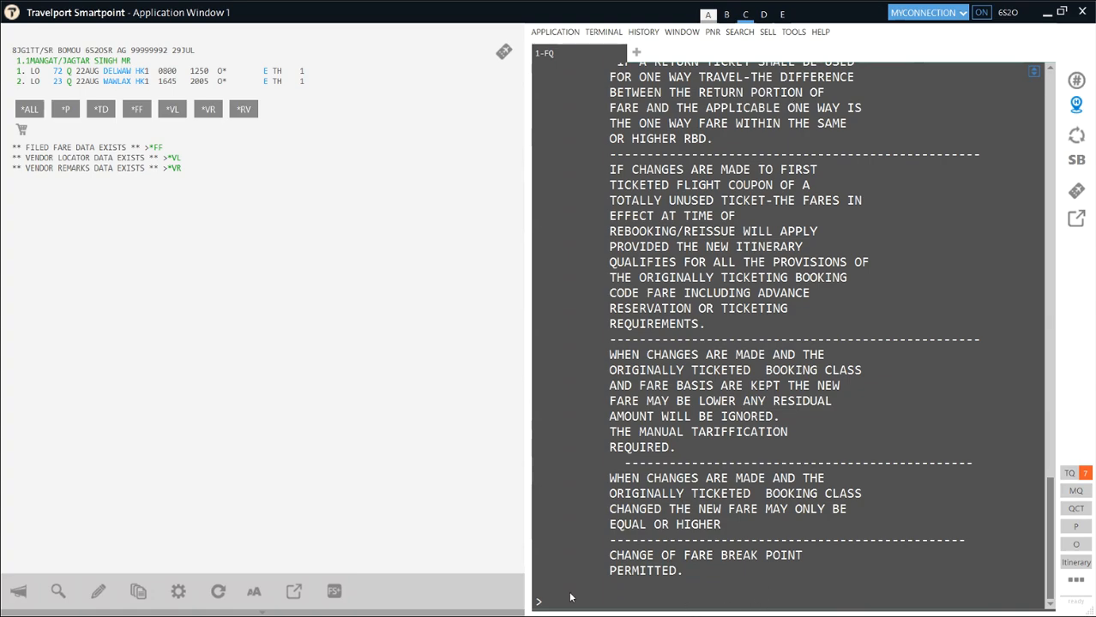
scroll(654, 523, "up", 2)
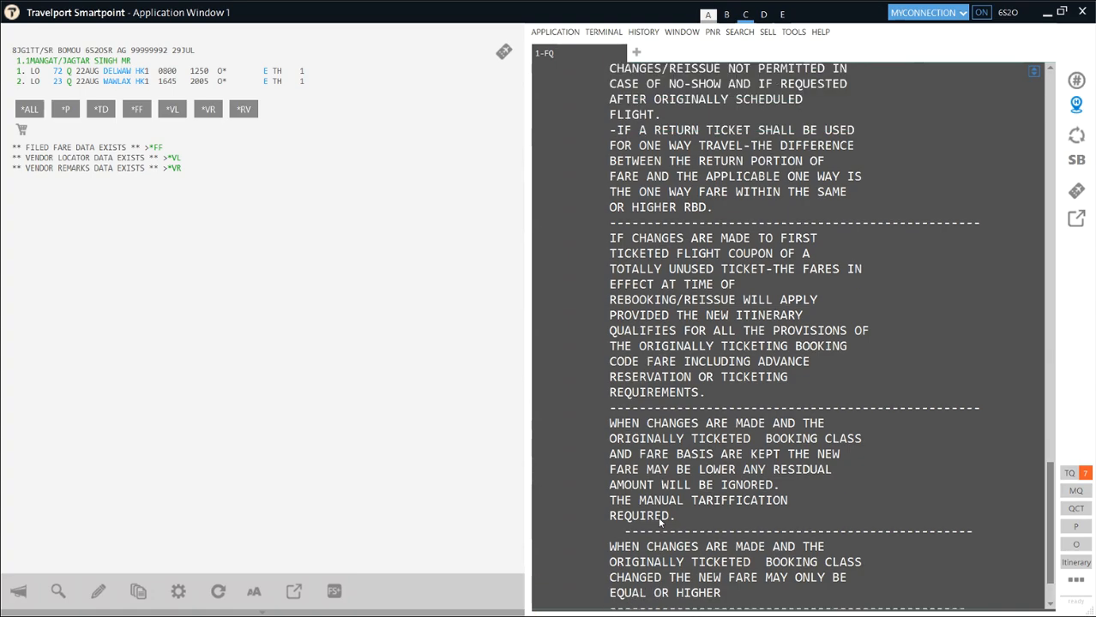
scroll(659, 523, "up", 2)
scroll(659, 523, "up", 1)
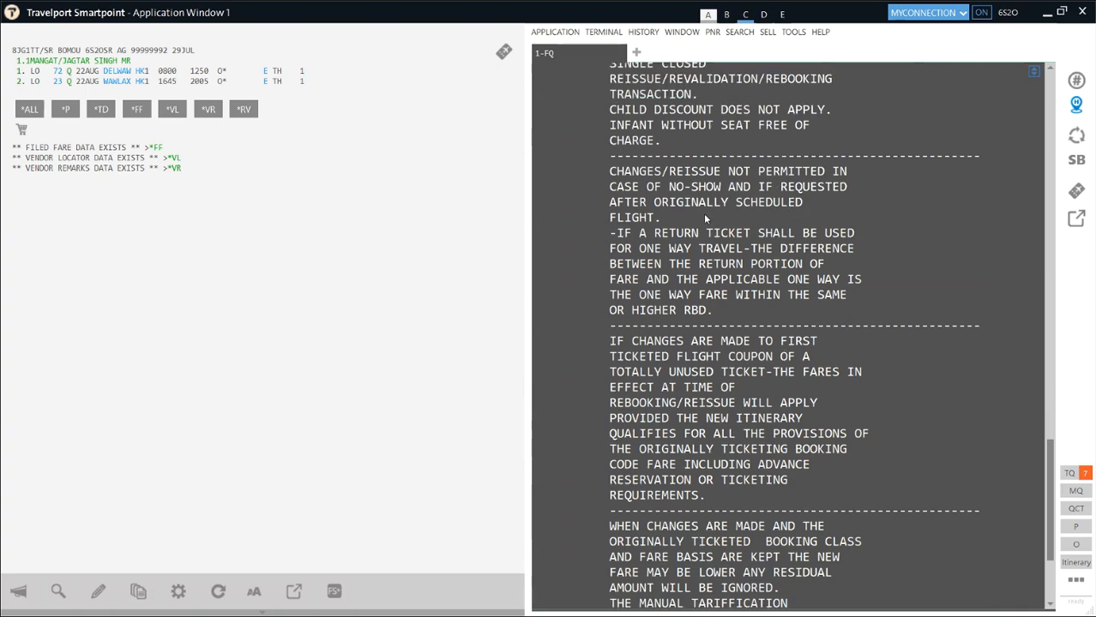
left_click_drag(856, 187, 609, 172)
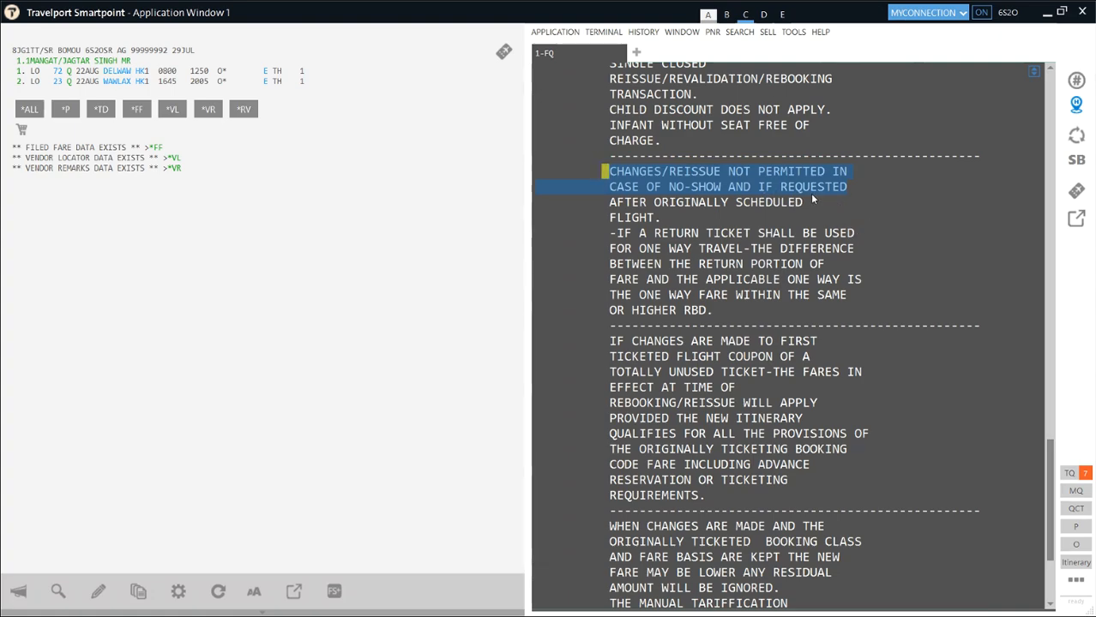
- Scroll the fare rules back up to the 16. PENALTIES heading
scroll(848, 246, "up", 4)
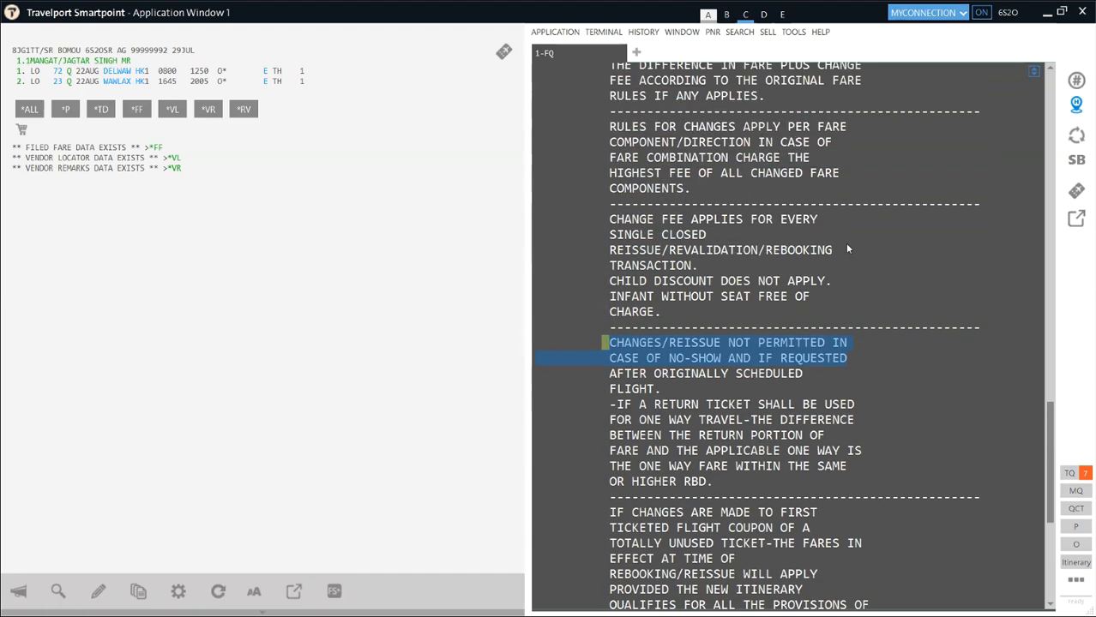
scroll(847, 249, "up", 7)
scroll(847, 248, "up", 2)
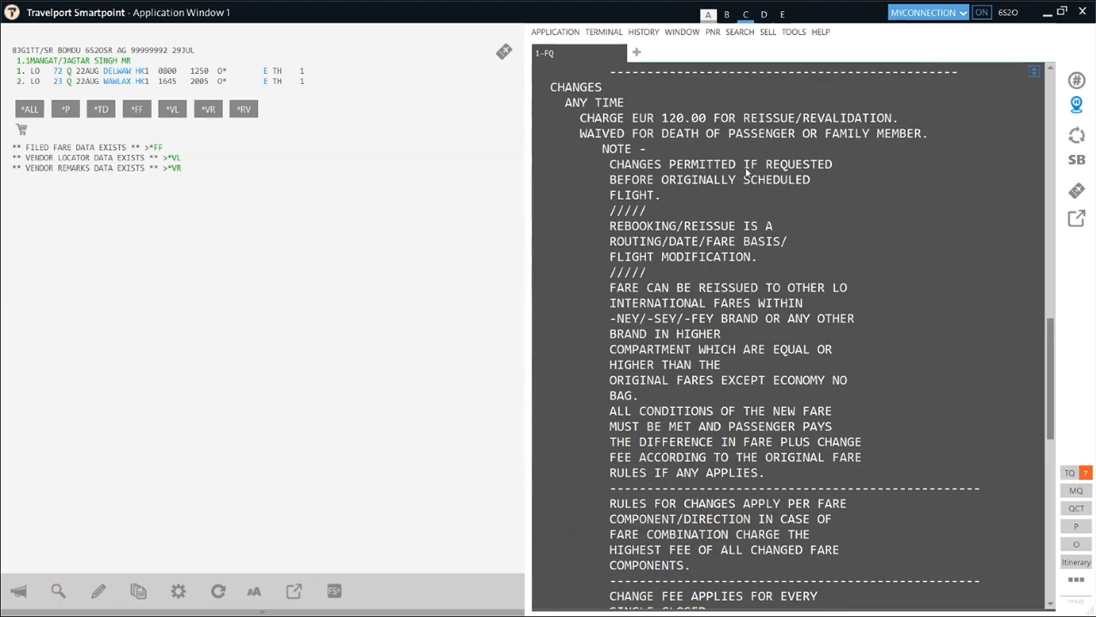
scroll(792, 198, "up", 2)
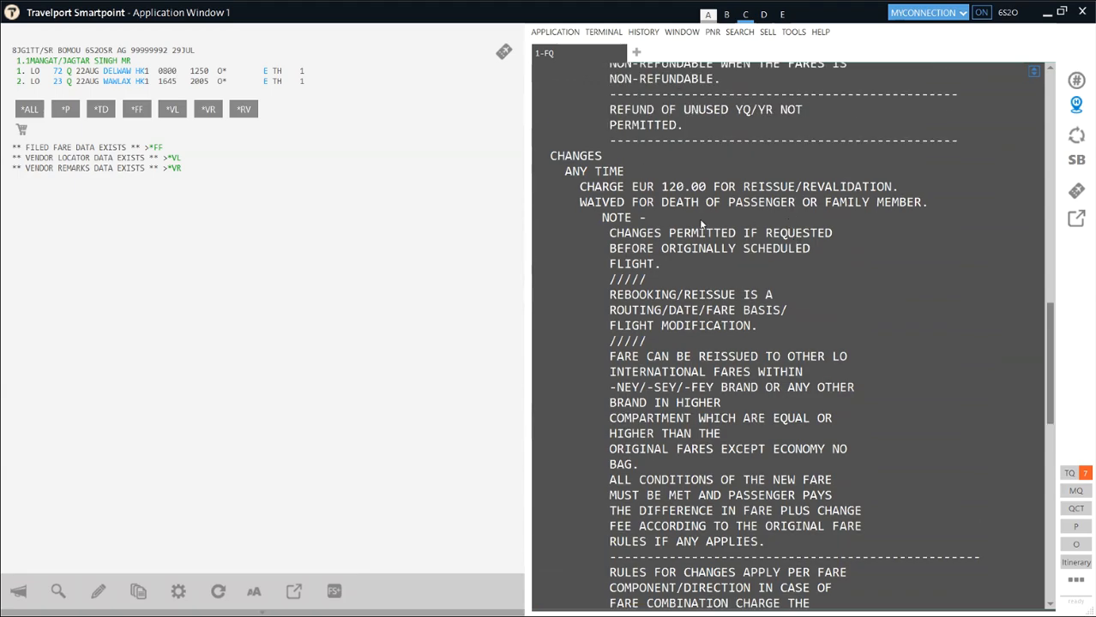
scroll(700, 223, "up", 12)
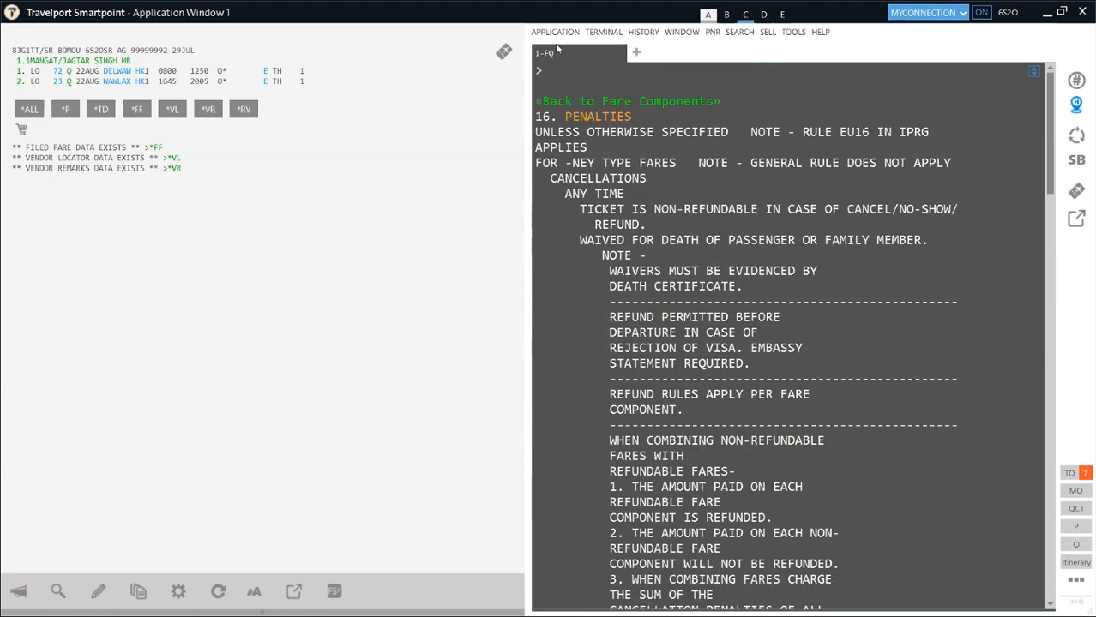
- Convert EUR 120 to rupees with FZSEUR120INR and highlight the INR 10905 result
type("FZSEUR120INR")
key("Return")
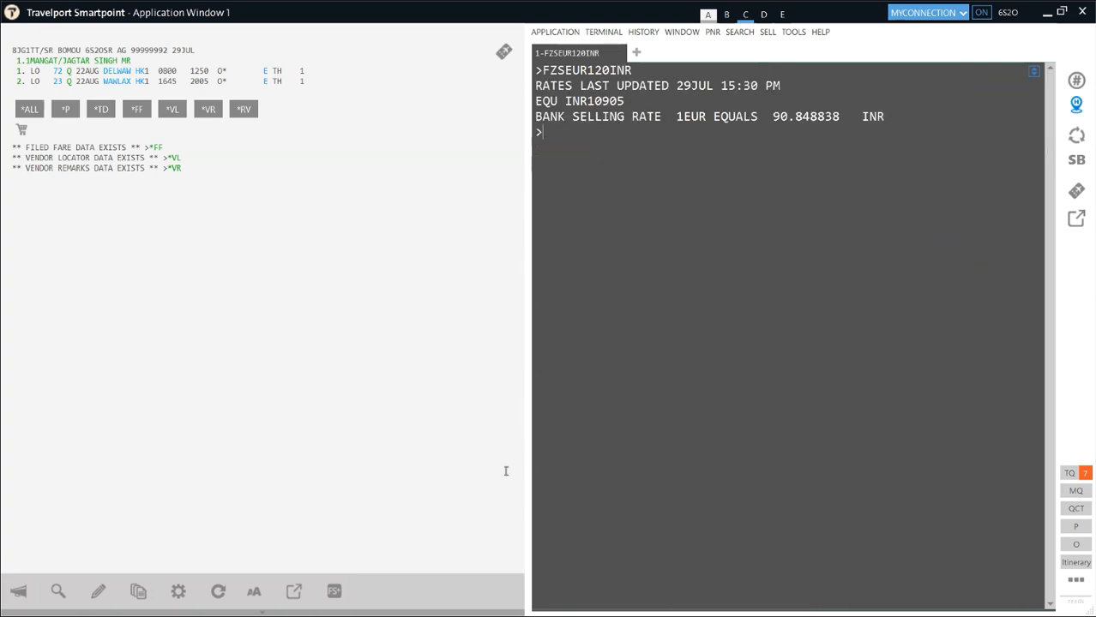
left_click(625, 100)
left_click_drag(624, 101, 594, 105)
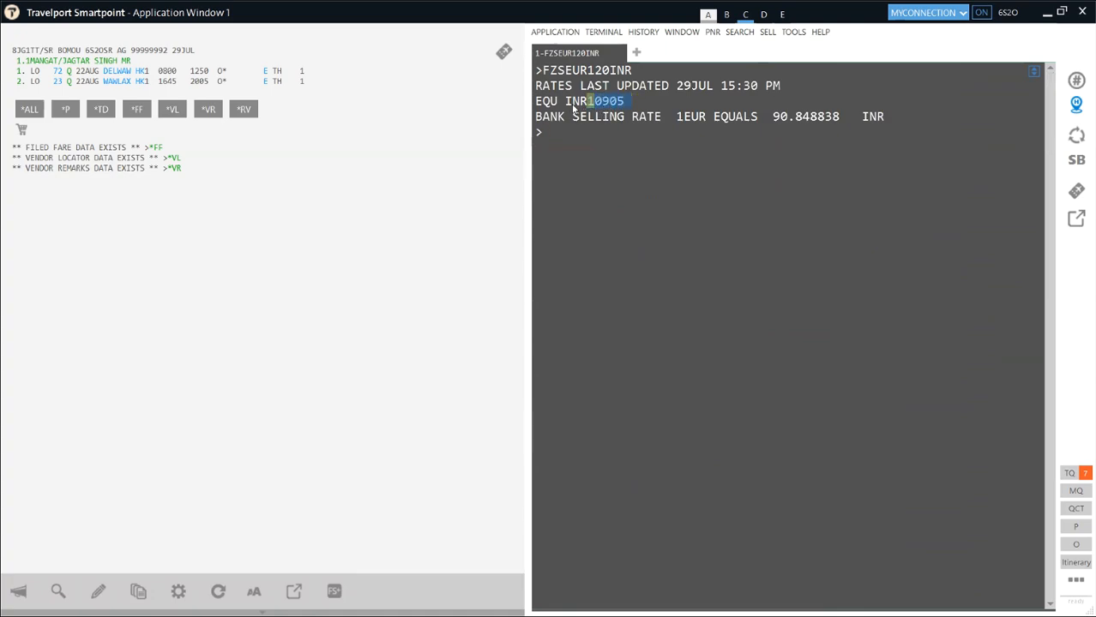
- Point out the 90.848838 bank selling rate and return to the command line
left_click(772, 119)
left_click(803, 120)
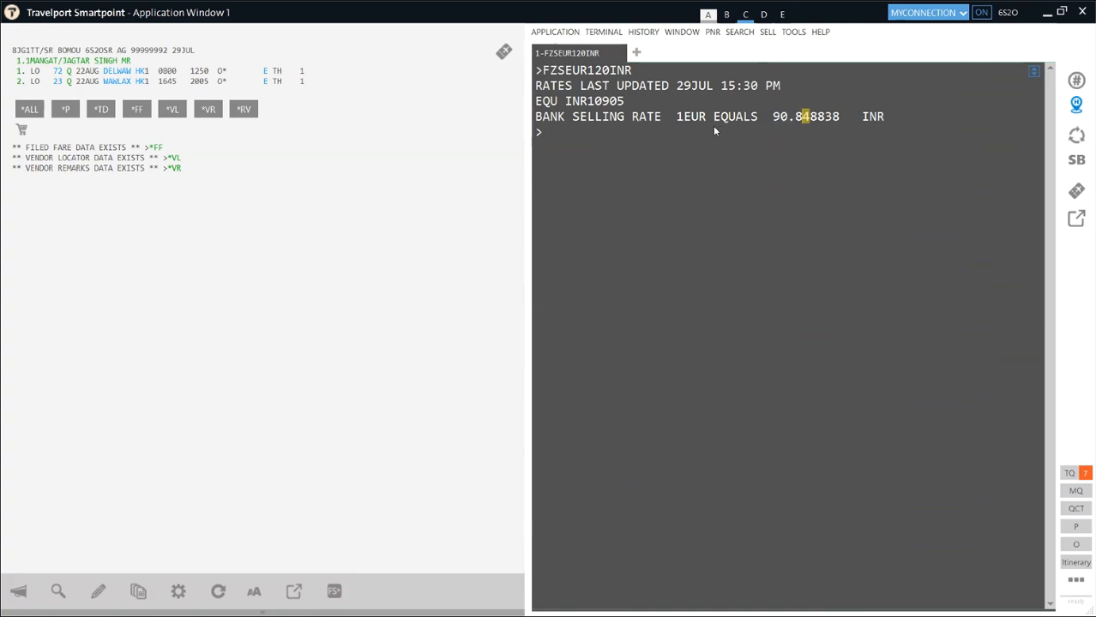
left_click_drag(632, 105, 594, 106)
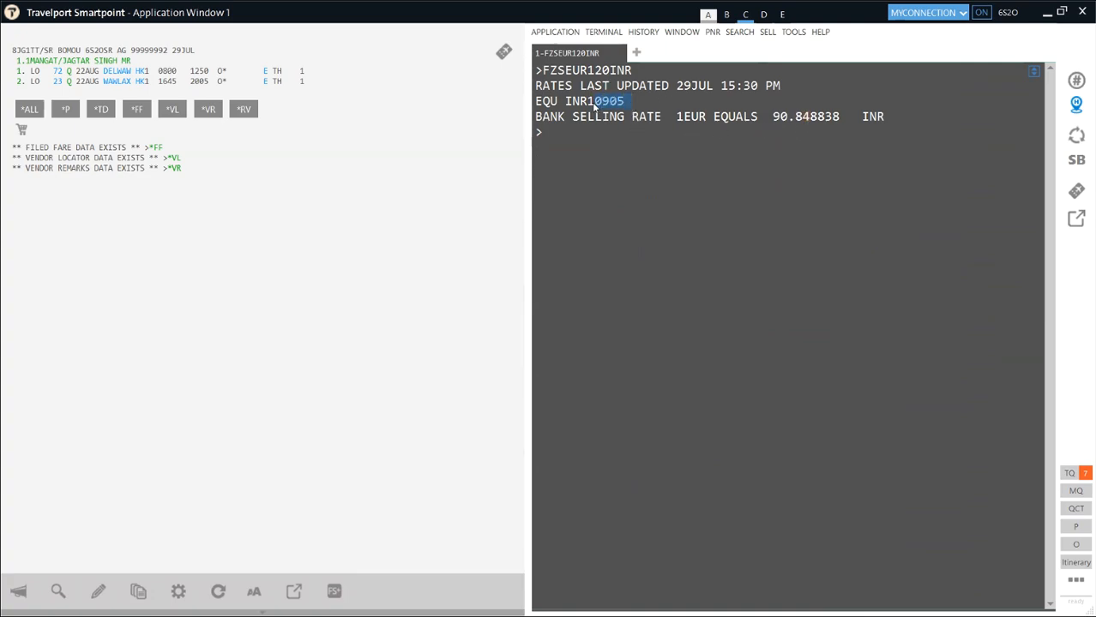
left_click(549, 140)
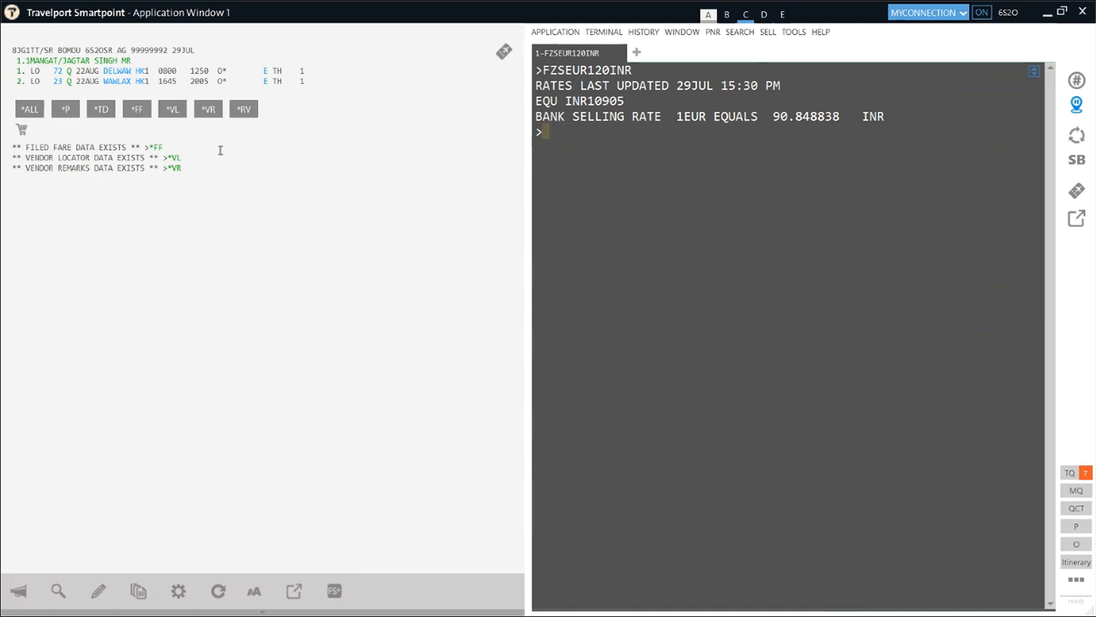
- Enter the fare quote FQ.T30JUN24 at the prompt without sending it
type("FQ.T30JUN24")
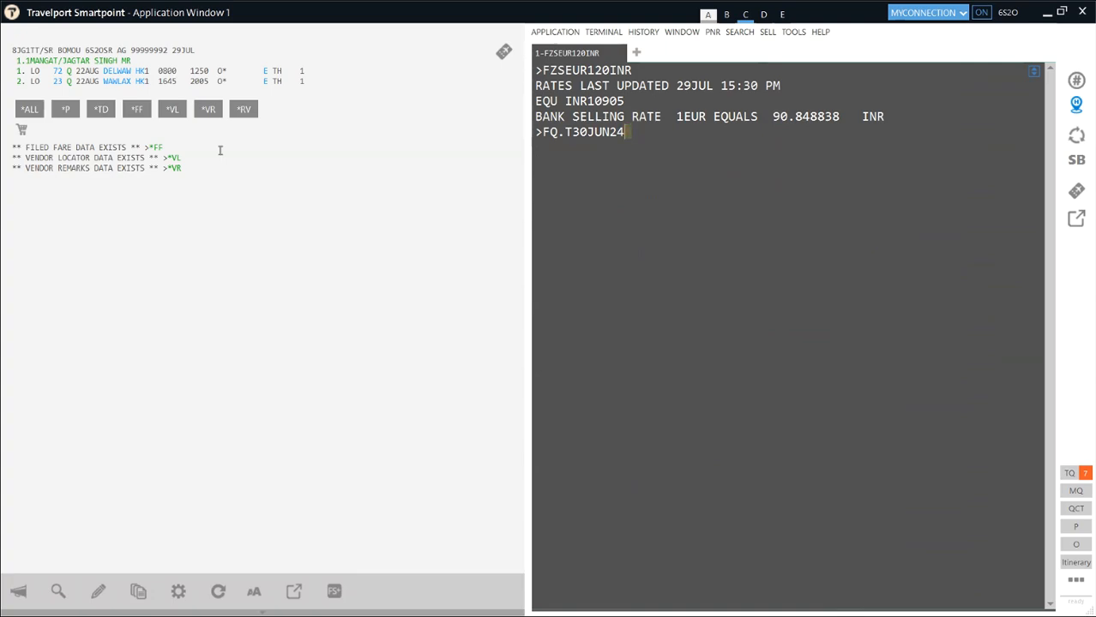
- Run FQ.T30JUN24 and review the quote: 2PC baggage, no fees, grand total INR 79420
key("Return")
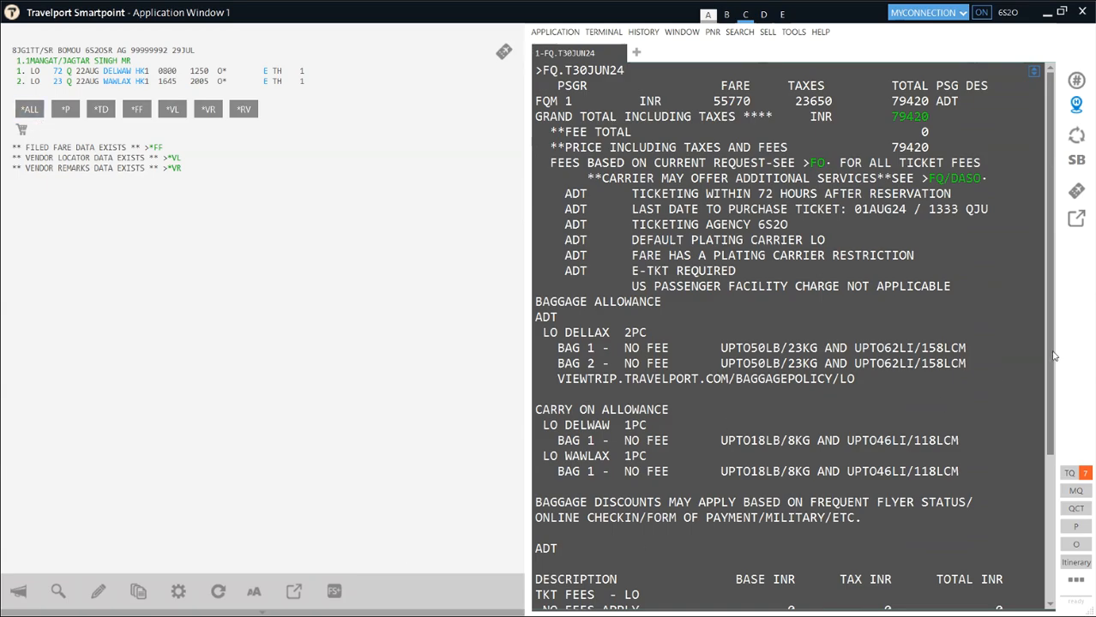
scroll(1037, 352, "down", 5)
left_click(603, 602)
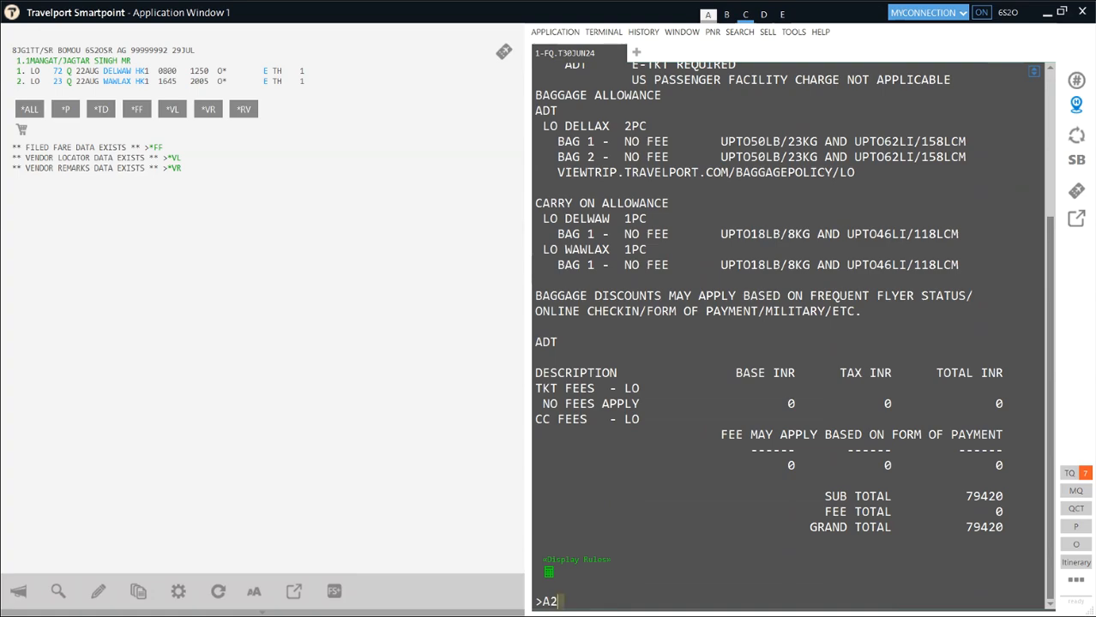
- Check LOT Delhi–Los Angeles availability for 2, 3 and 4 August using A…DELLAX*LO entries
type("UGDELLAX*LO")
key("Return")
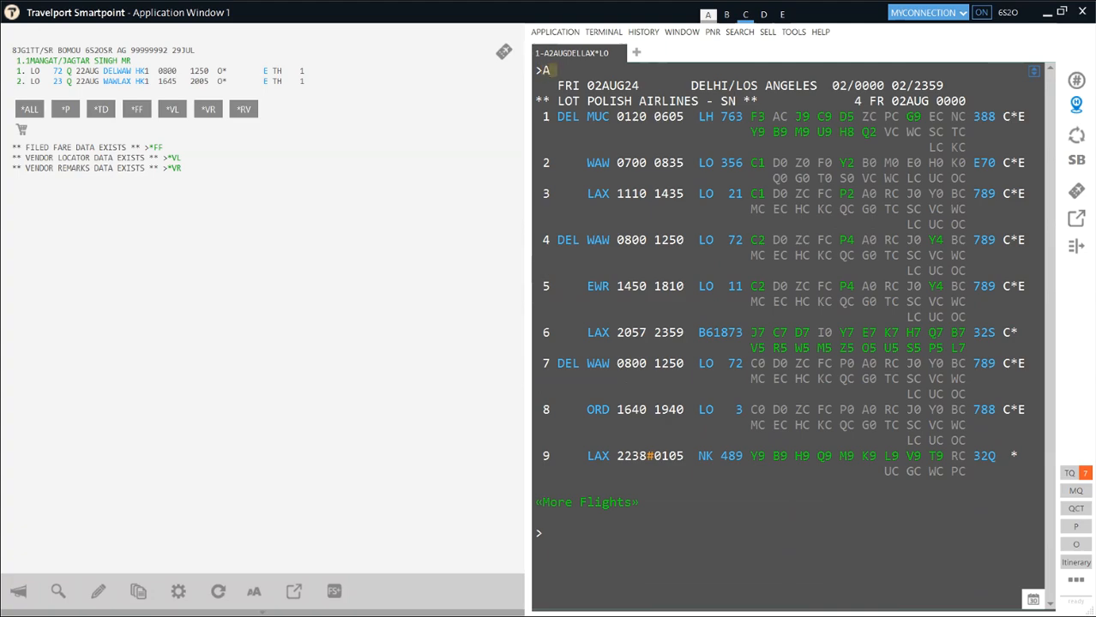
type("GDELLAX*LO")
key("Return")
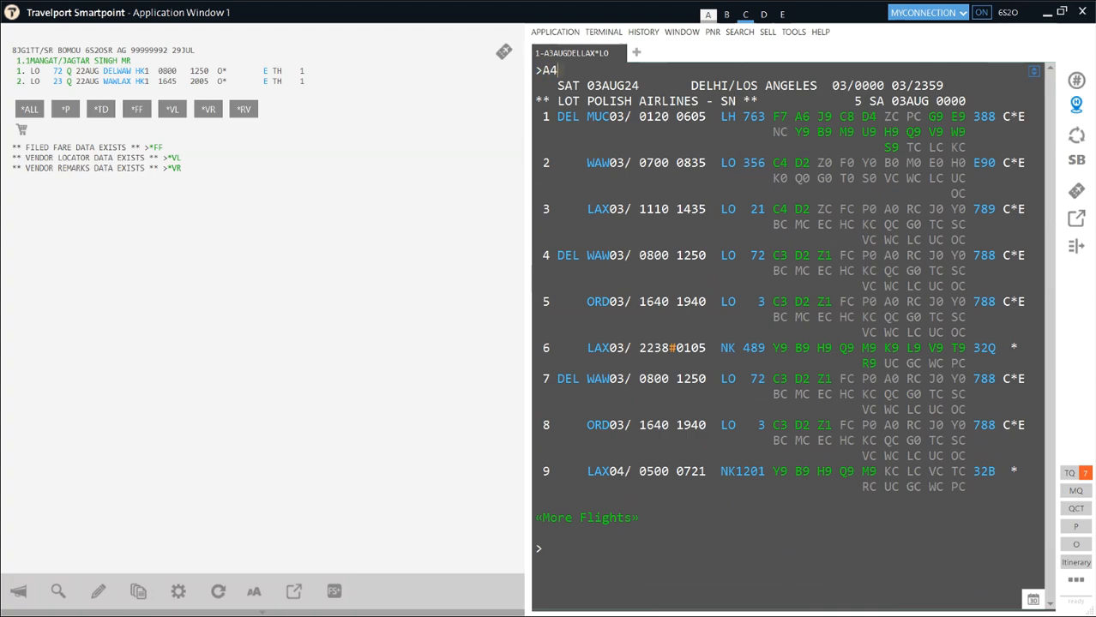
type("GDELLAX*LO")
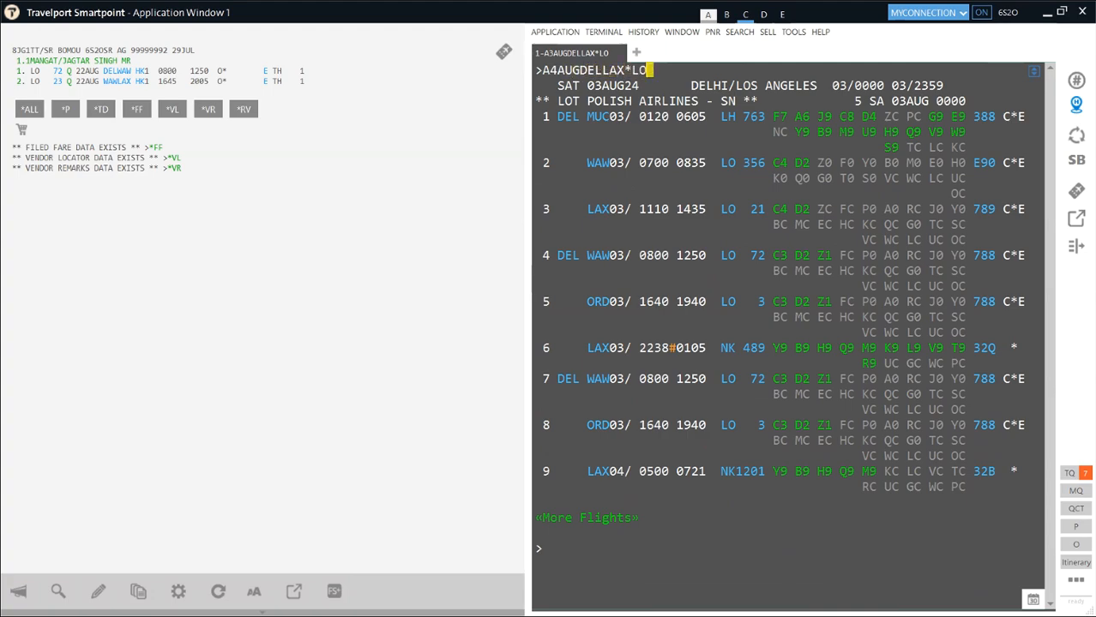
key("Return")
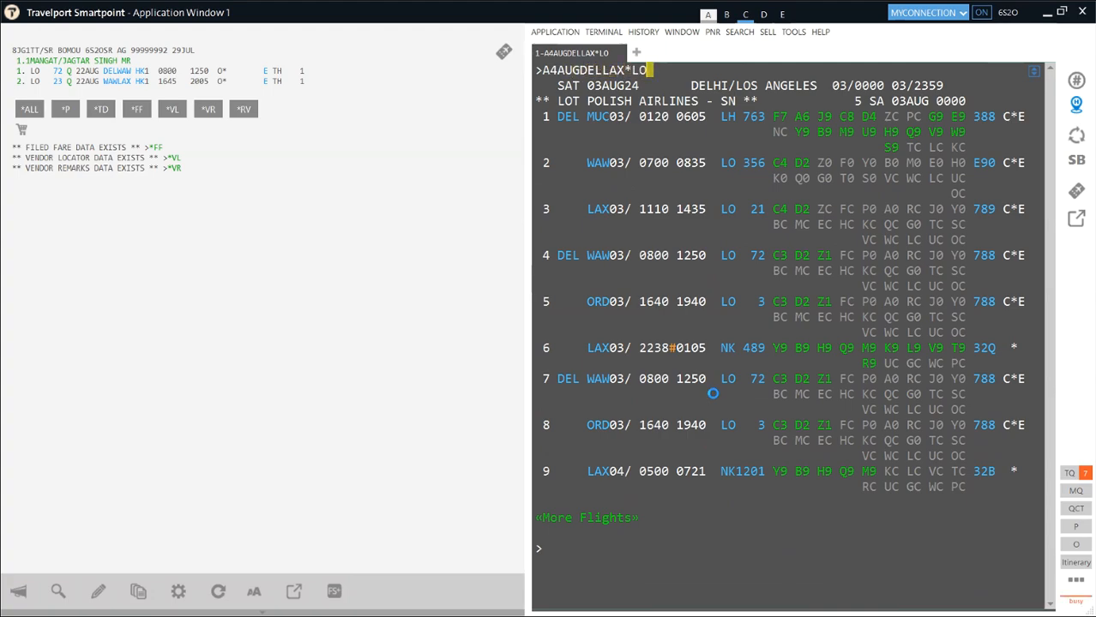
- Check LOT Delhi–Los Angeles availability for 5 August with A5AUGDELLAX*LO
mouse_move(713, 392)
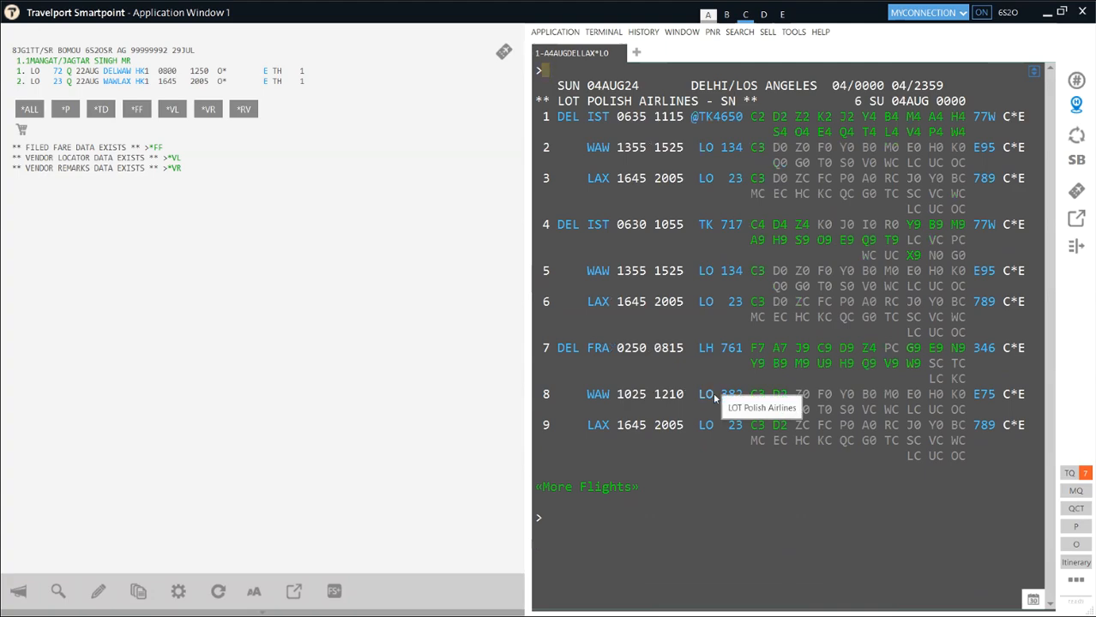
type("A5AUGDELLAX*LO")
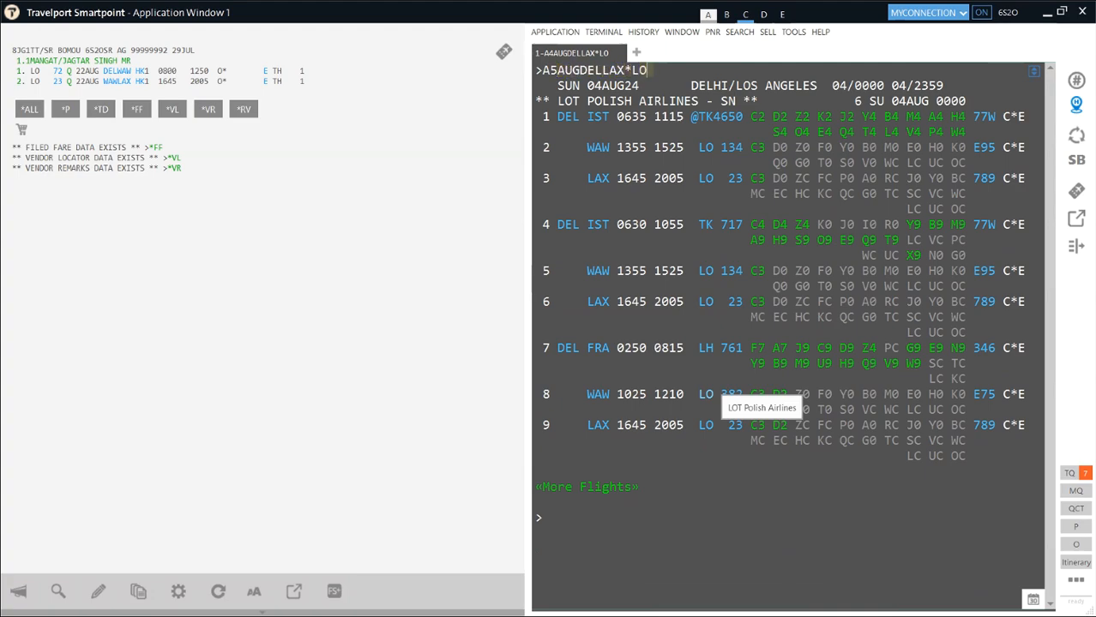
key("Return")
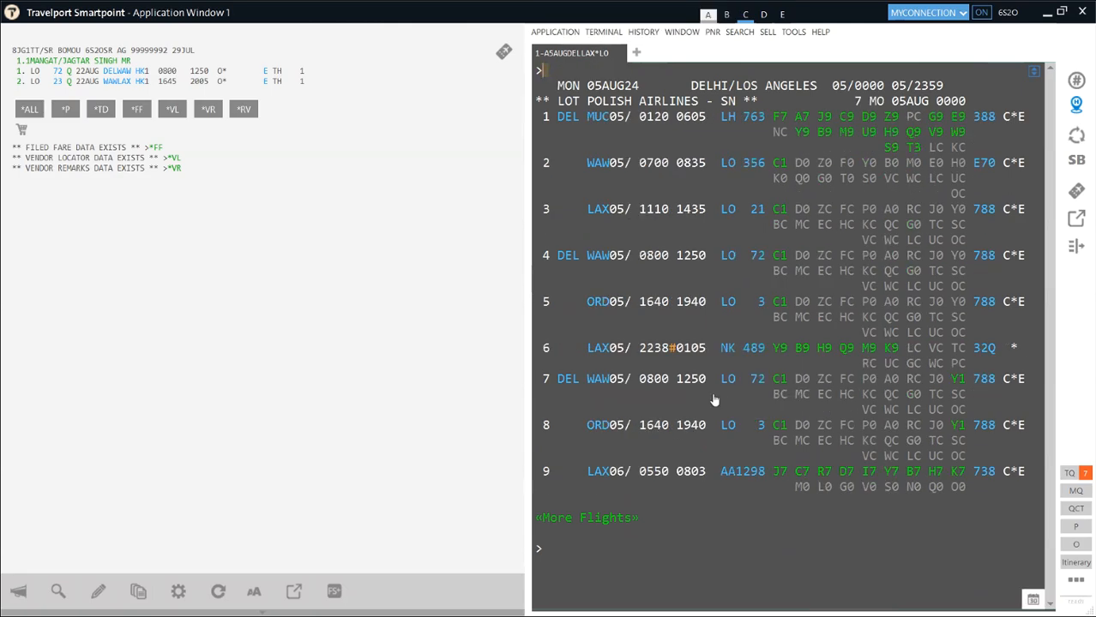
- Show 31 July LOT availability and expand it with more flight options, including Frankfurt and Singapore connections
type("A31JULDELLAX*LO")
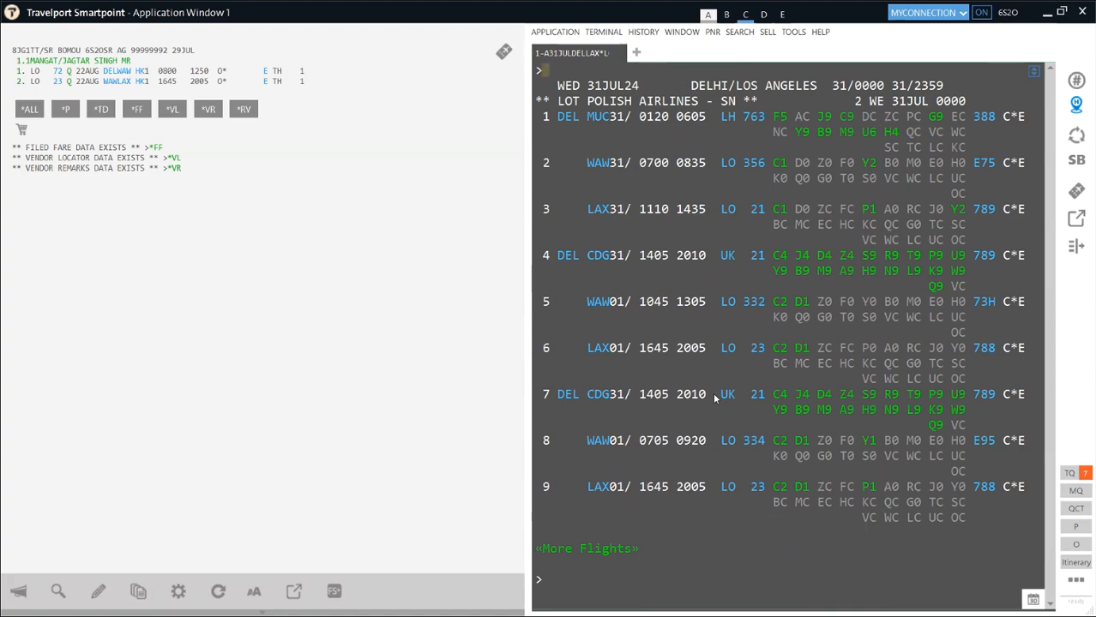
left_click(555, 550)
scroll(640, 455, "down", 3)
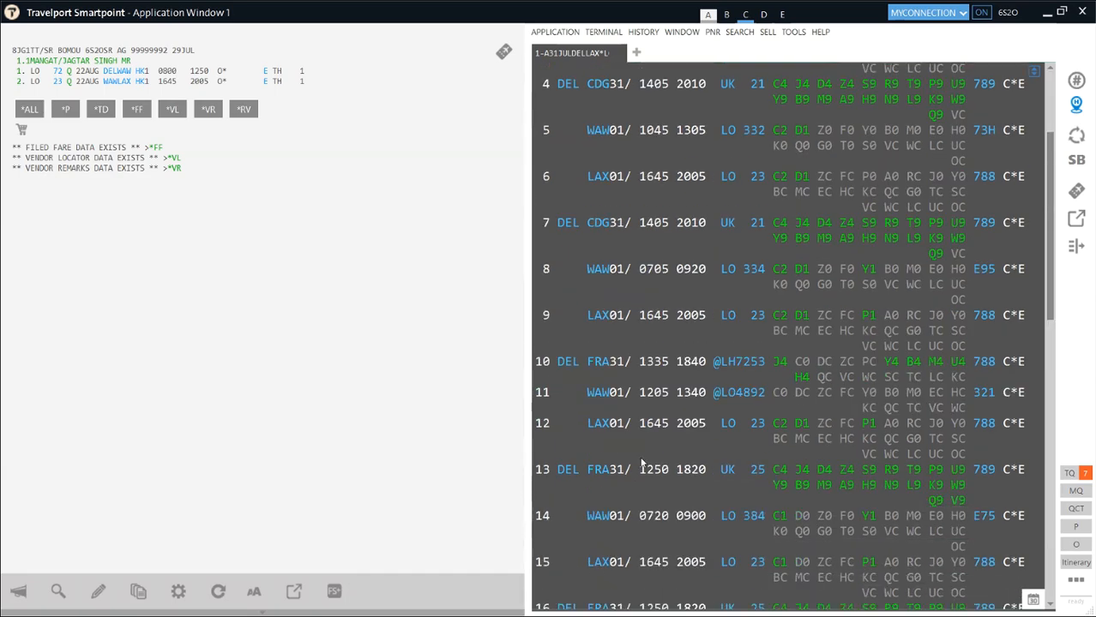
scroll(641, 463, "down", 9)
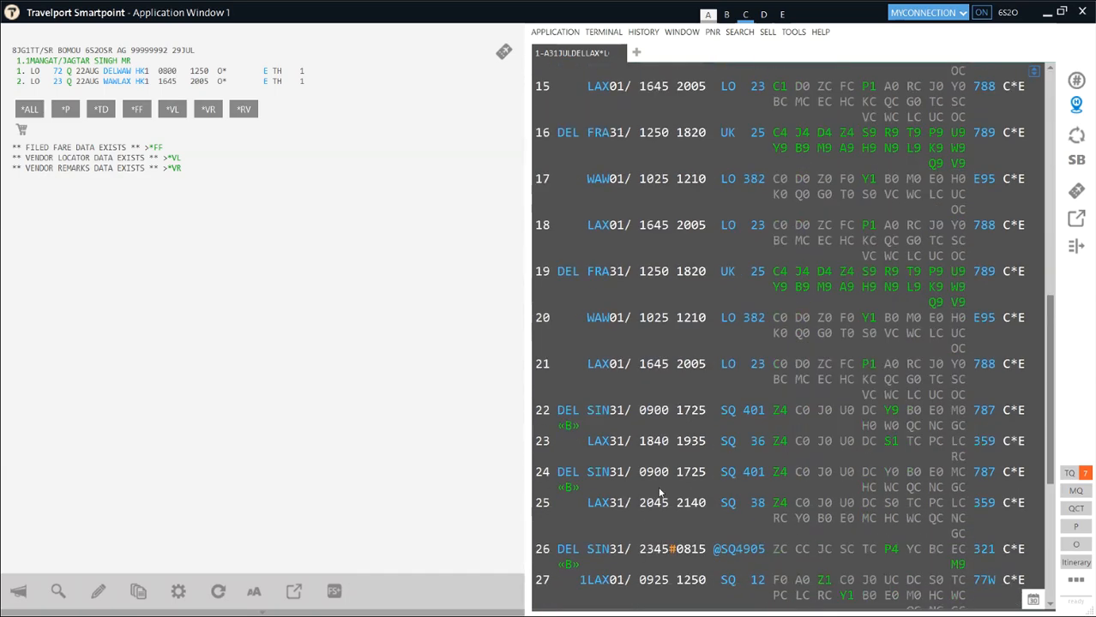
scroll(660, 492, "up", 10)
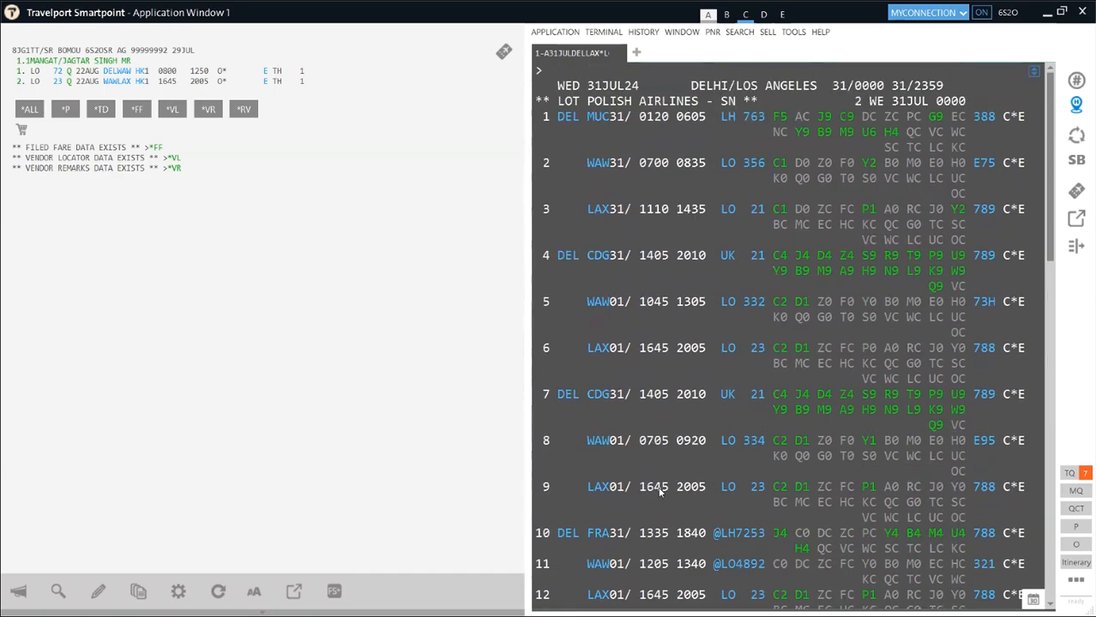
- Check LOT Delhi–Los Angeles availability for 11, 12, 19 and then 20 August
left_click(551, 75)
type("A11AUGDEL")
type("LAX*LO")
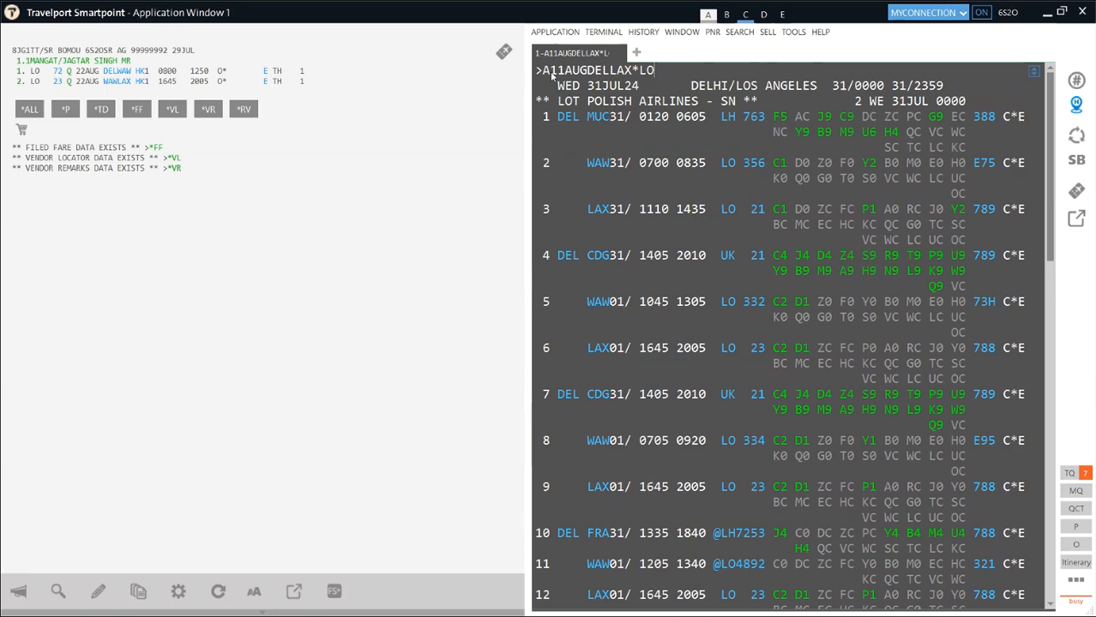
type("A12")
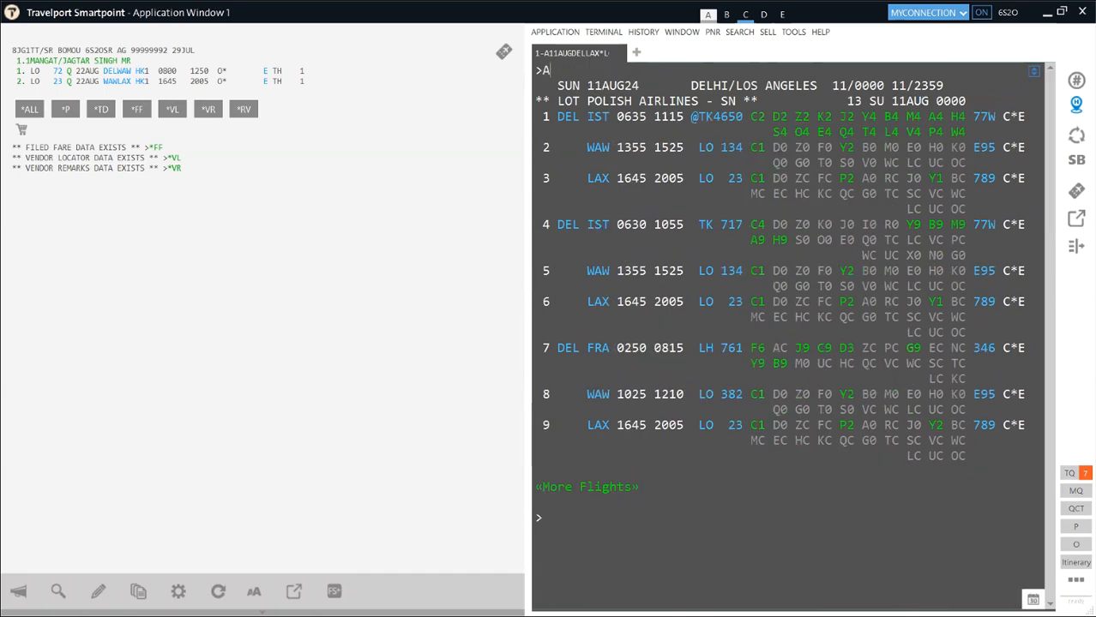
type("AUGDELL")
type("UGDE")
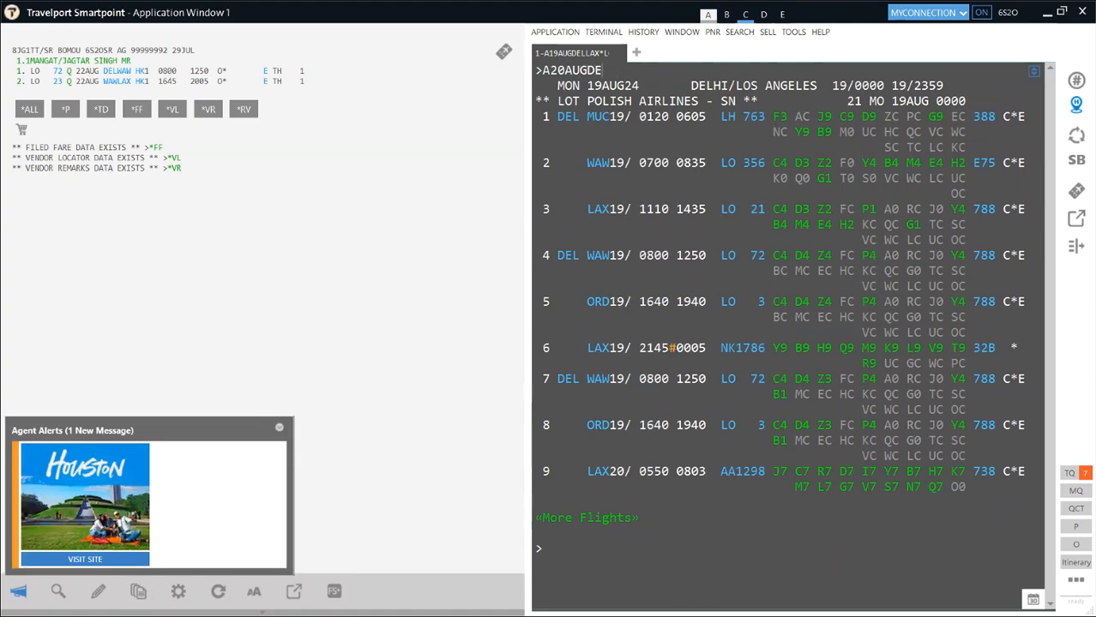
type("LLAX*LO")
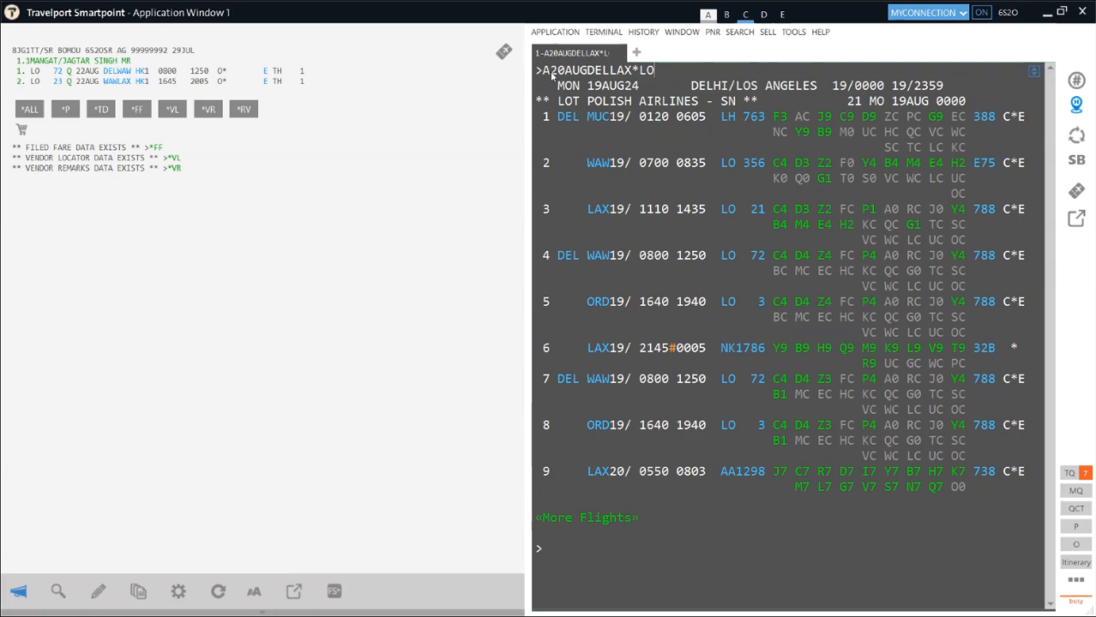
key("Return")
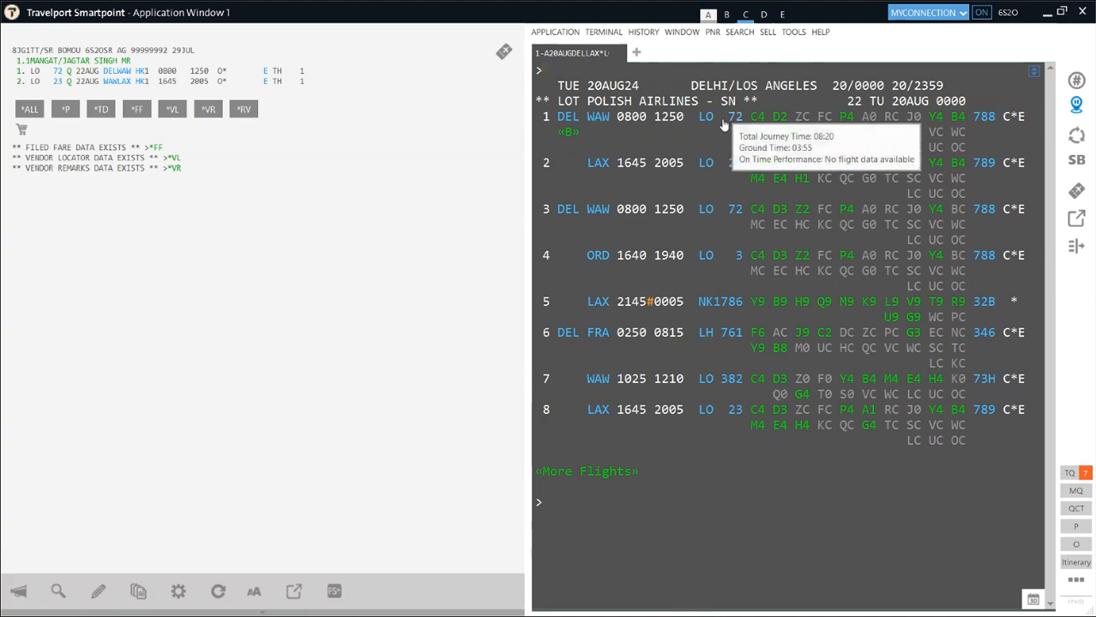
- Display LOT Delhi–Los Angeles availability for 21, then 20 August, discarding a half-typed N1H sell entry
mouse_move(731, 172)
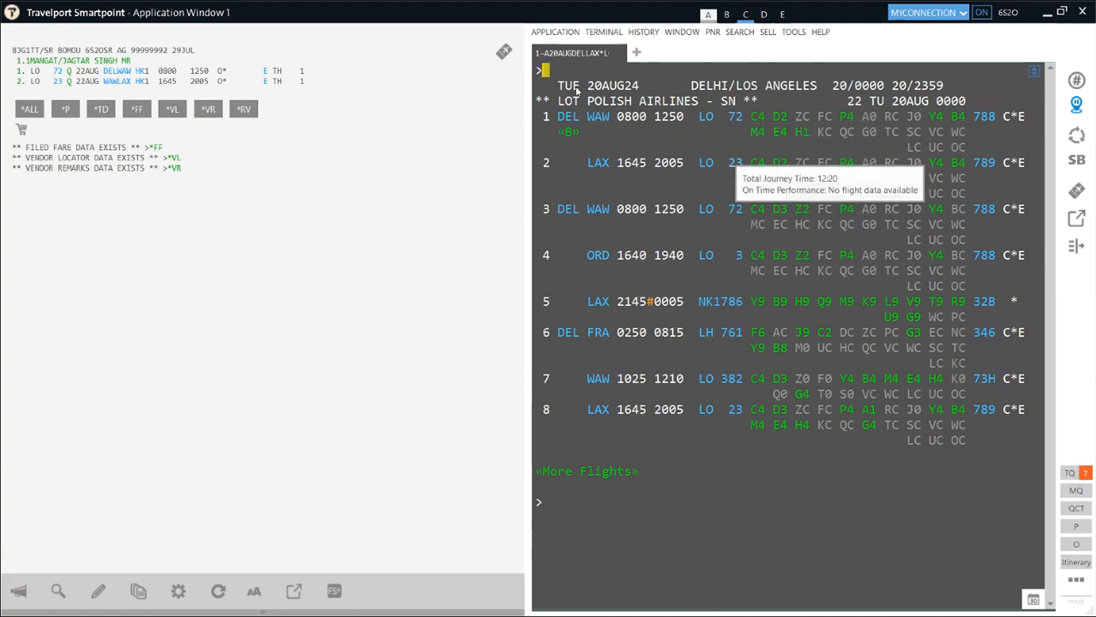
type("A2")
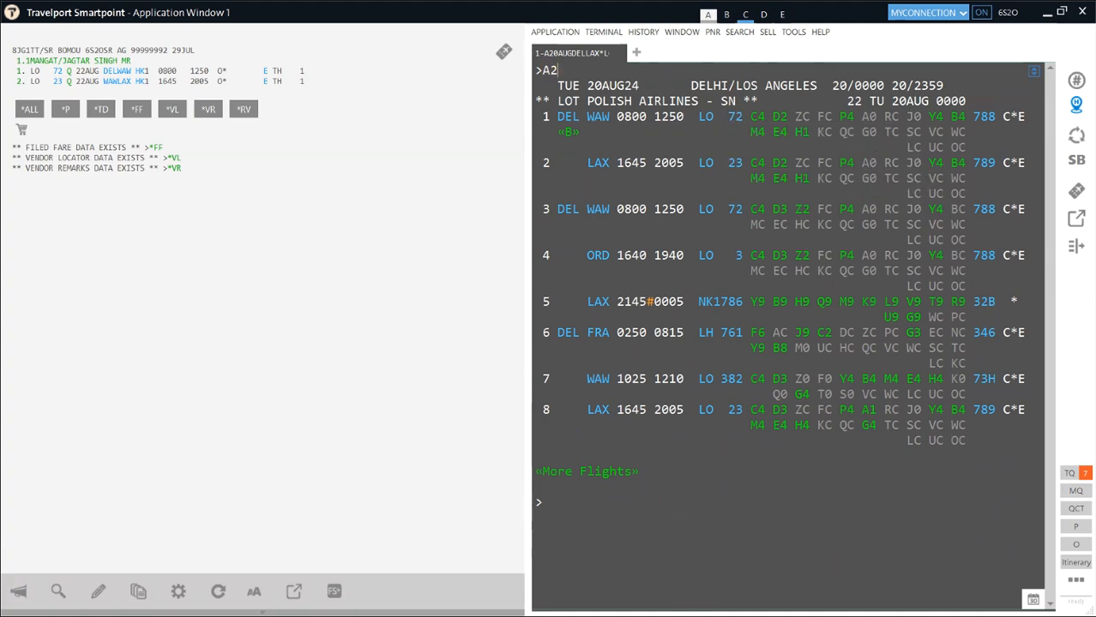
type("1AUGDELLAX*LO")
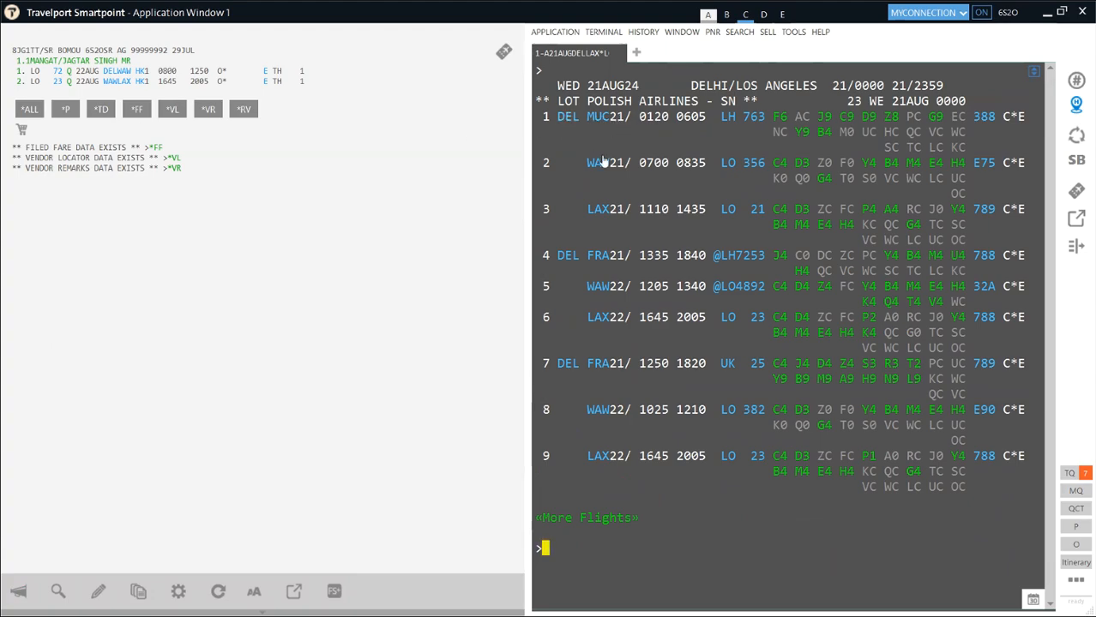
mouse_move(605, 165)
type("A20AUGDELLAX*LO")
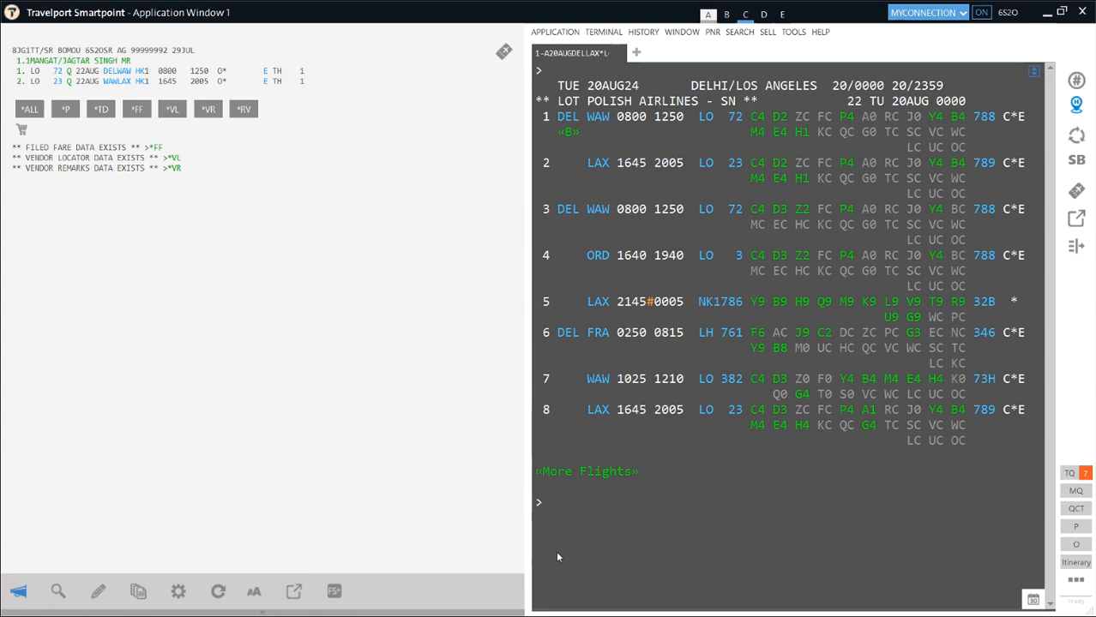
type("N1H")
key("BackSpace")
key("BackSpace")
key("BackSpace")
- Cancel segments 1–2 with X1.2 and sell LO 72/LO 23 in H class via N1H1H2
type("X1.2")
key("Return")
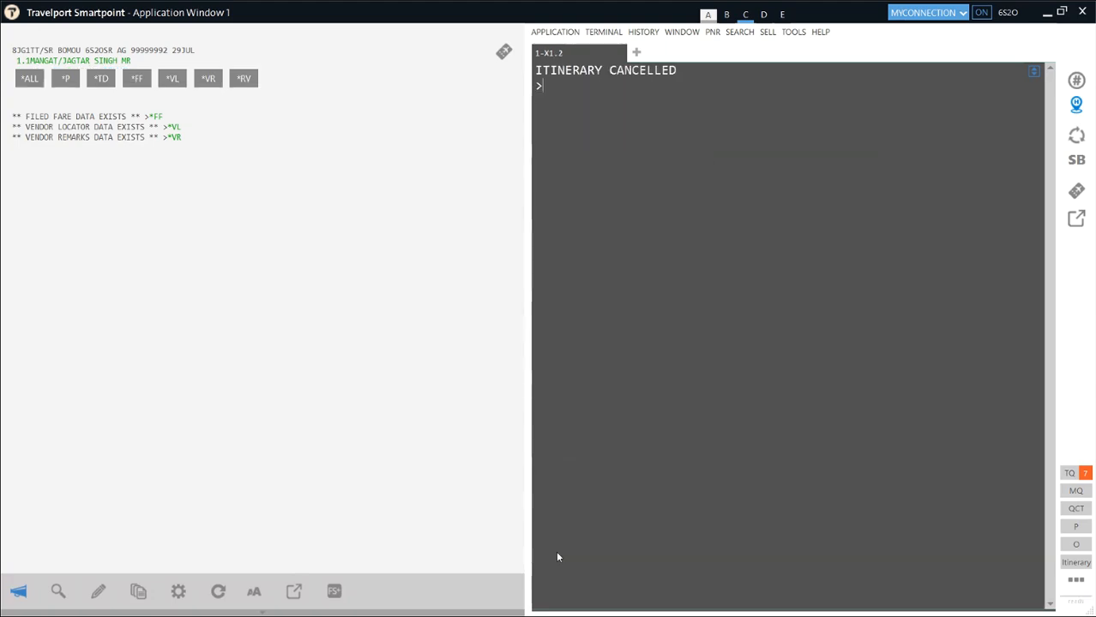
type("N1")
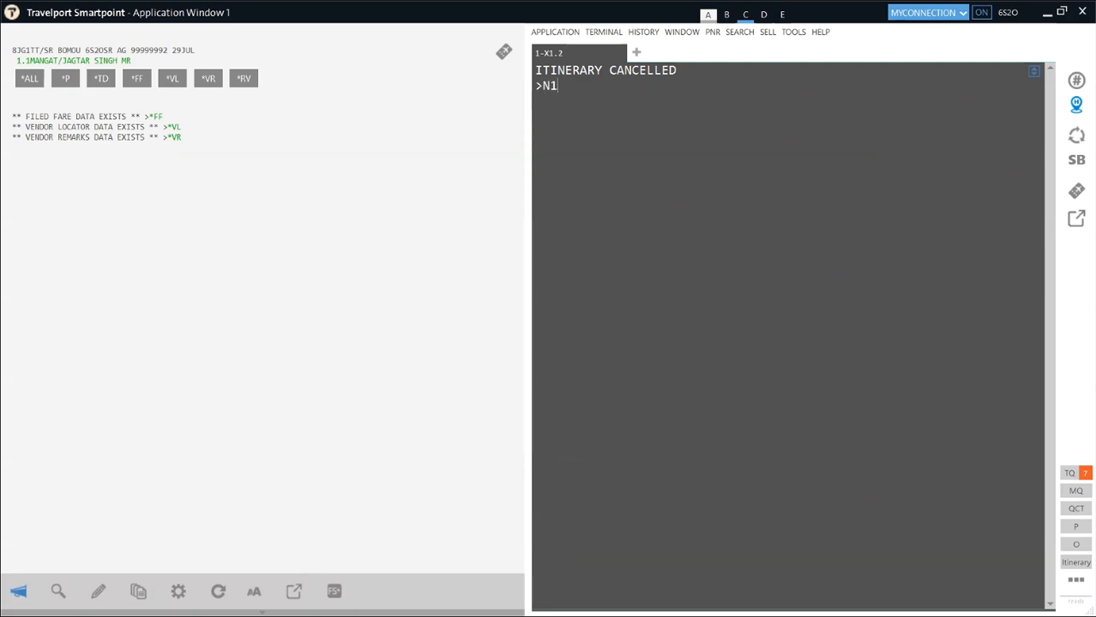
type("H1H2")
key("Return")
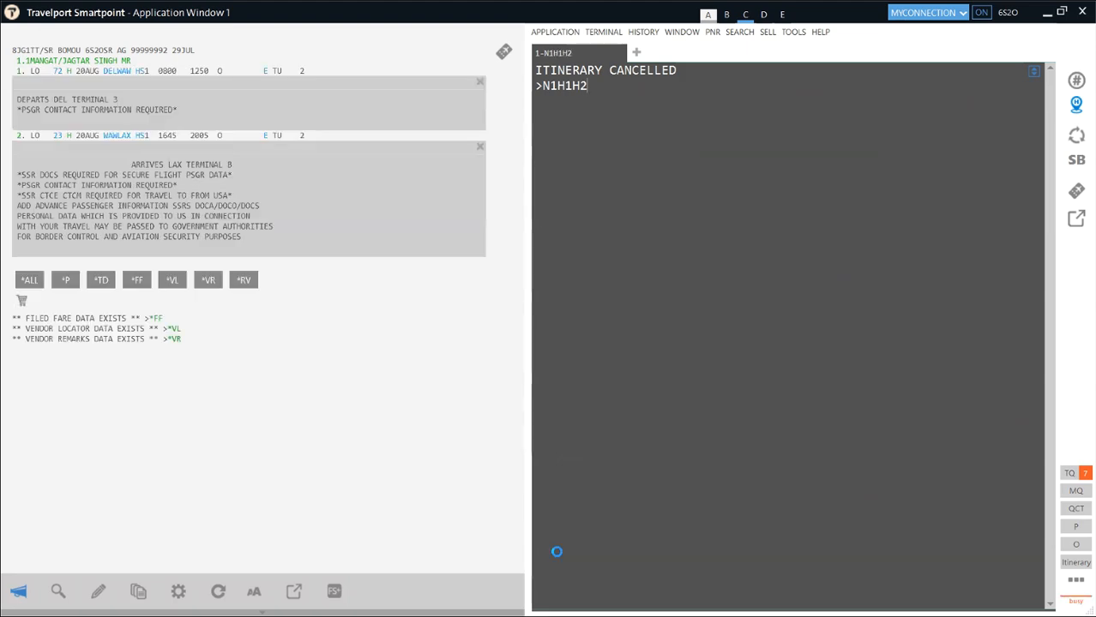
- Reprice with FQ.T30JUN24 and highlight the 106941 INR grand total
type("FQ")
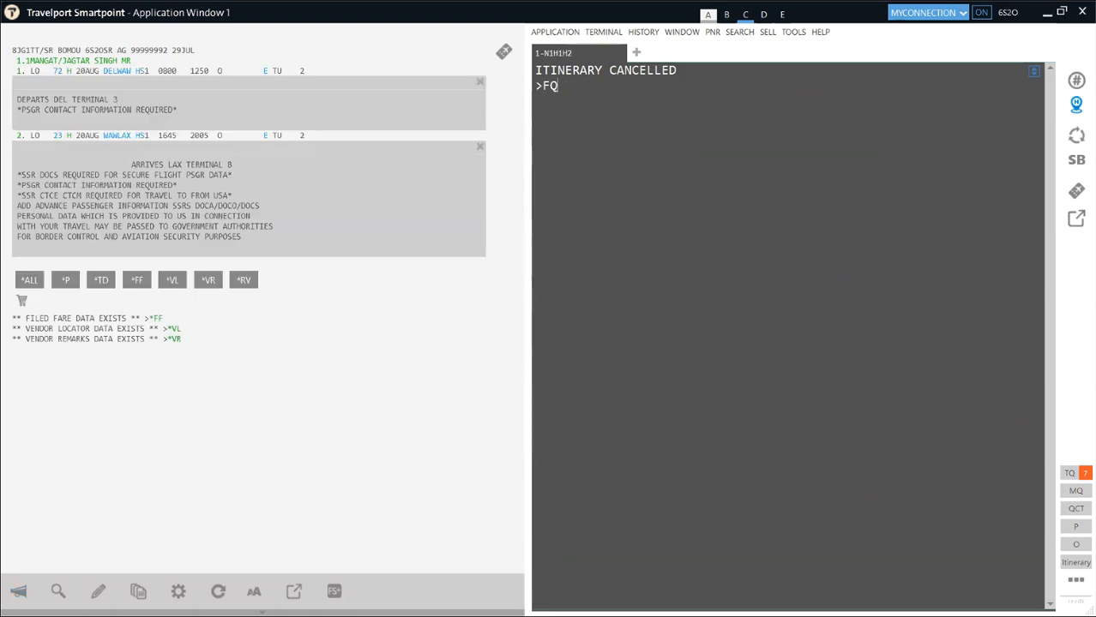
type(".T30JUN24")
key("Return")
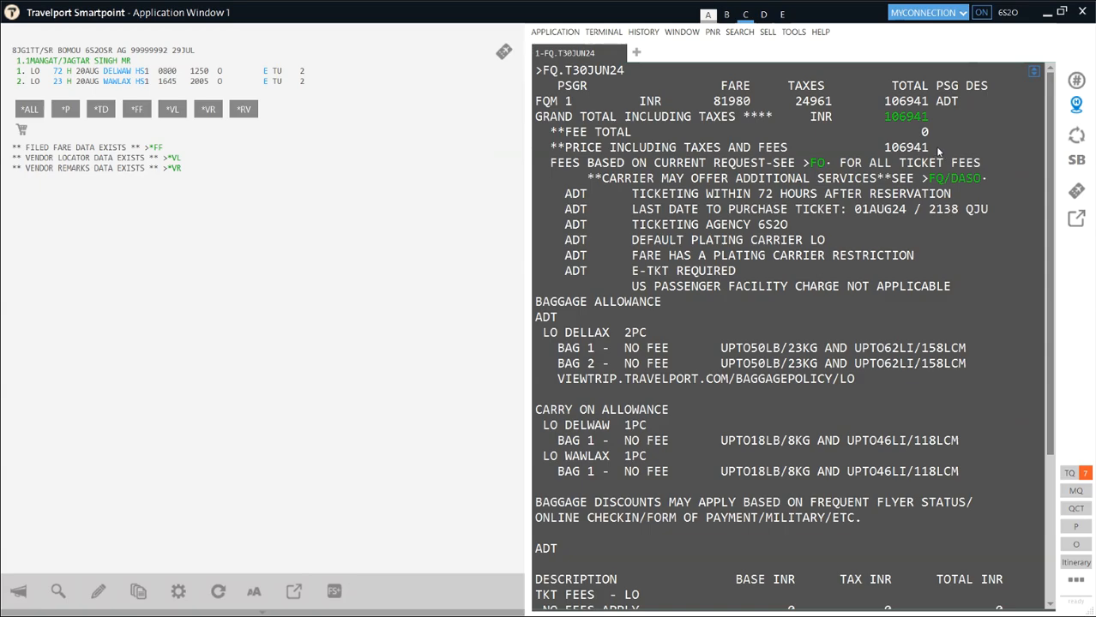
left_click_drag(941, 151, 884, 148)
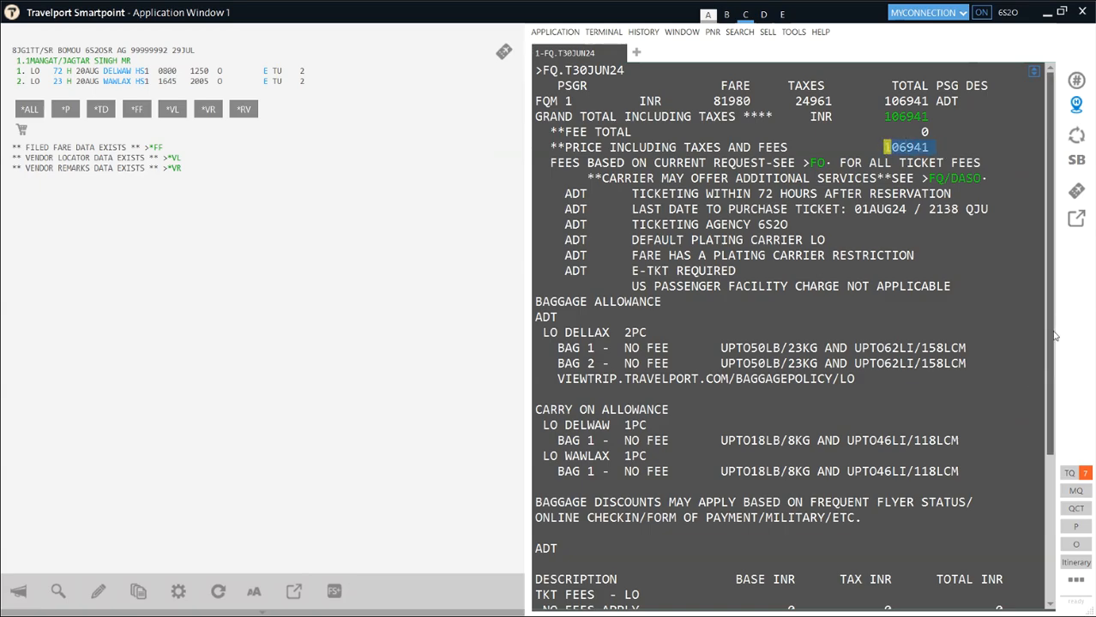
left_click_drag(1054, 310, 1060, 592)
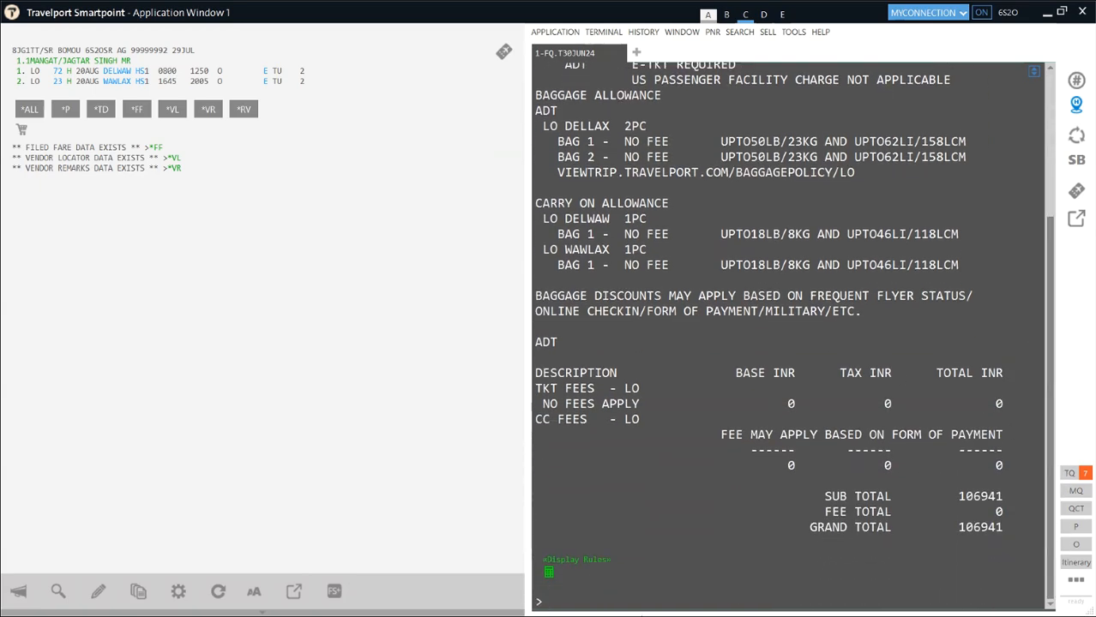
- Open the DEL-LAX fare rules and highlight the EUR 120.00 change charge under 16. PENALTIES
left_click(592, 561)
left_click(649, 127)
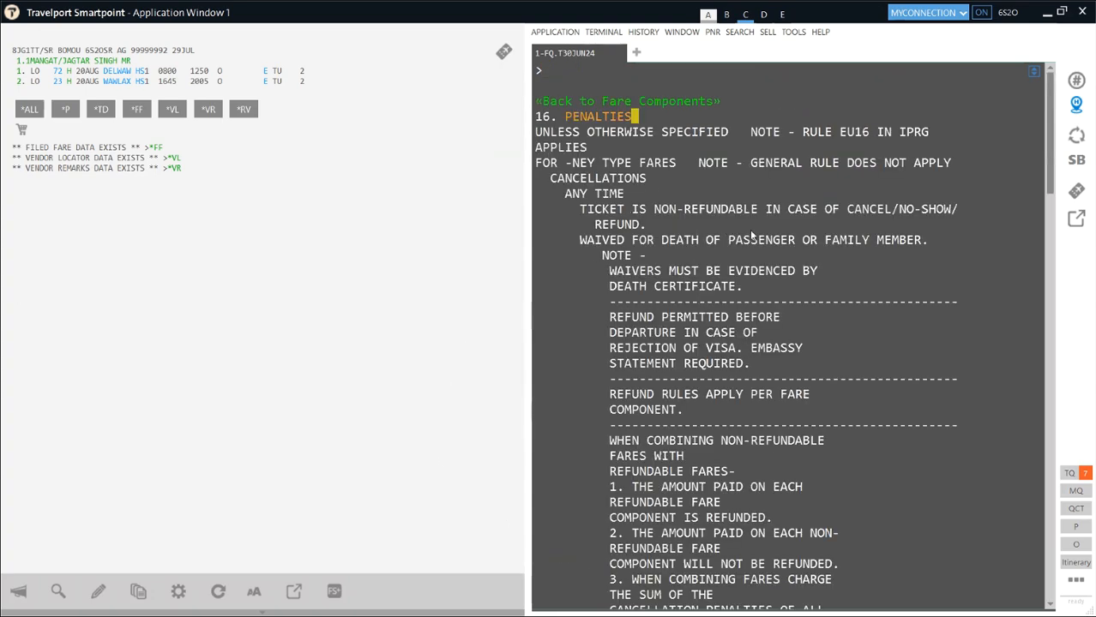
scroll(787, 345, "down", 2)
scroll(787, 345, "down", 13)
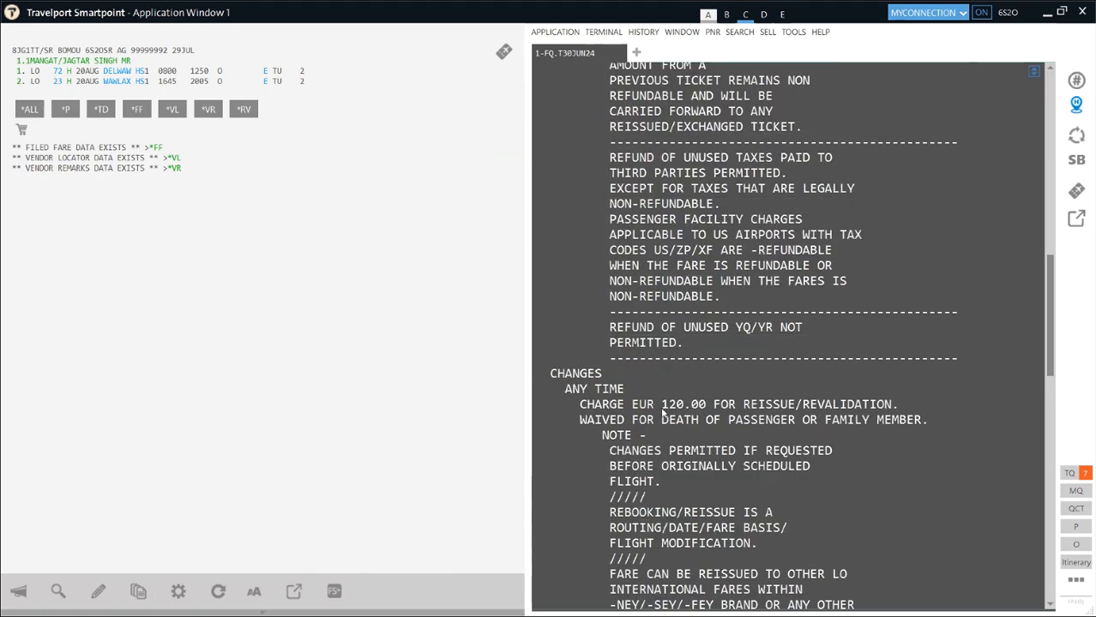
left_click_drag(662, 407, 709, 404)
scroll(735, 394, "up", 15)
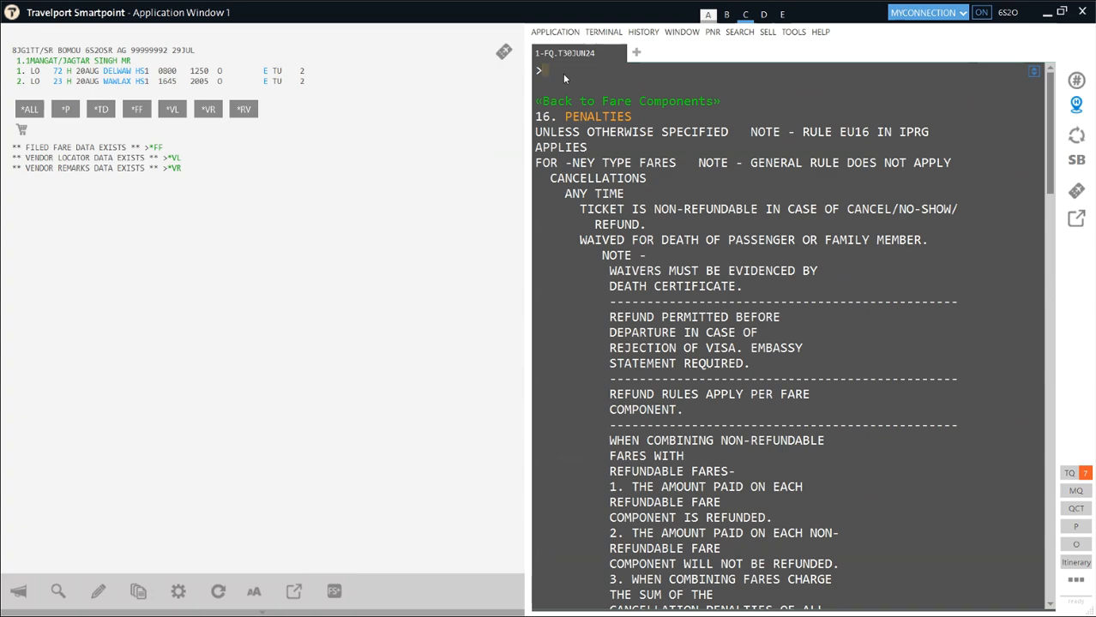
- Ignore changes with IR to restore the 22 August Q-class booking, then delete a drafted fee note
type("IR")
key("Return")
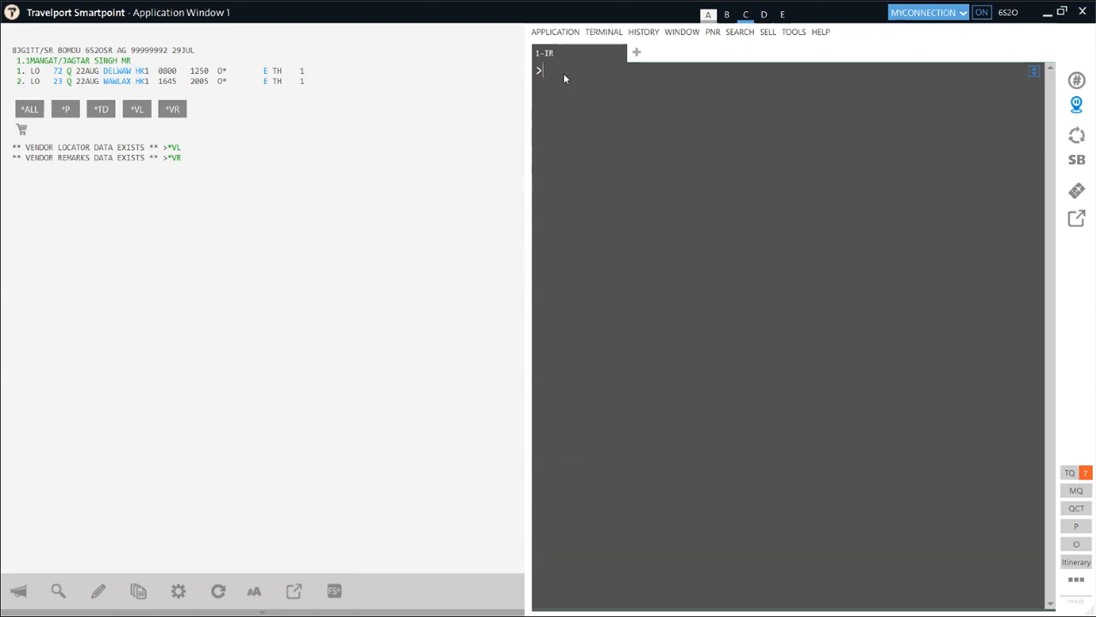
type("L 150 EURO //// Y - FREE OF COST")
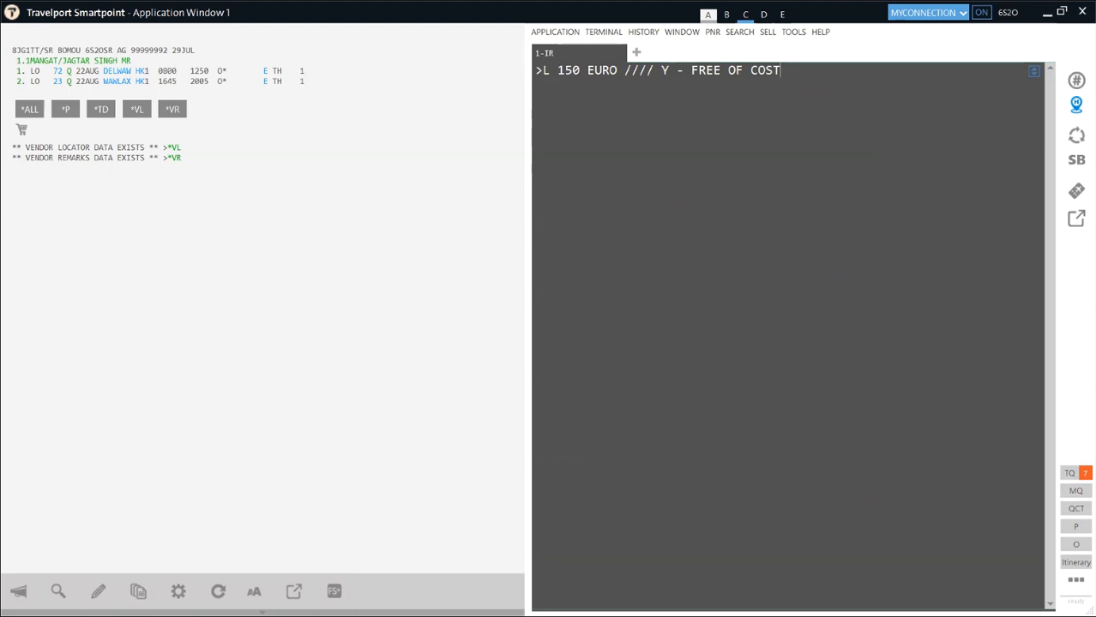
key("BackSpace")
key("BackSpace")
key("BackSpace")
key("BackSpace")
key("BackSpace")
key("BackSpace")
key("BackSpace")
key("BackSpace")
key("BackSpace")
key("BackSpace")
key("BackSpace")
key("BackSpace")
key("BackSpace")
key("BackSpace")
key("BackSpace")
key("BackSpace")
key("BackSpace")
key("BackSpace")
key("BackSpace")
key("BackSpace")
key("BackSpace")
key("BackSpace")
key("BackSpace")
key("BackSpace")
key("BackSpace")
key("BackSpace")
key("BackSpace")
key("BackSpace")
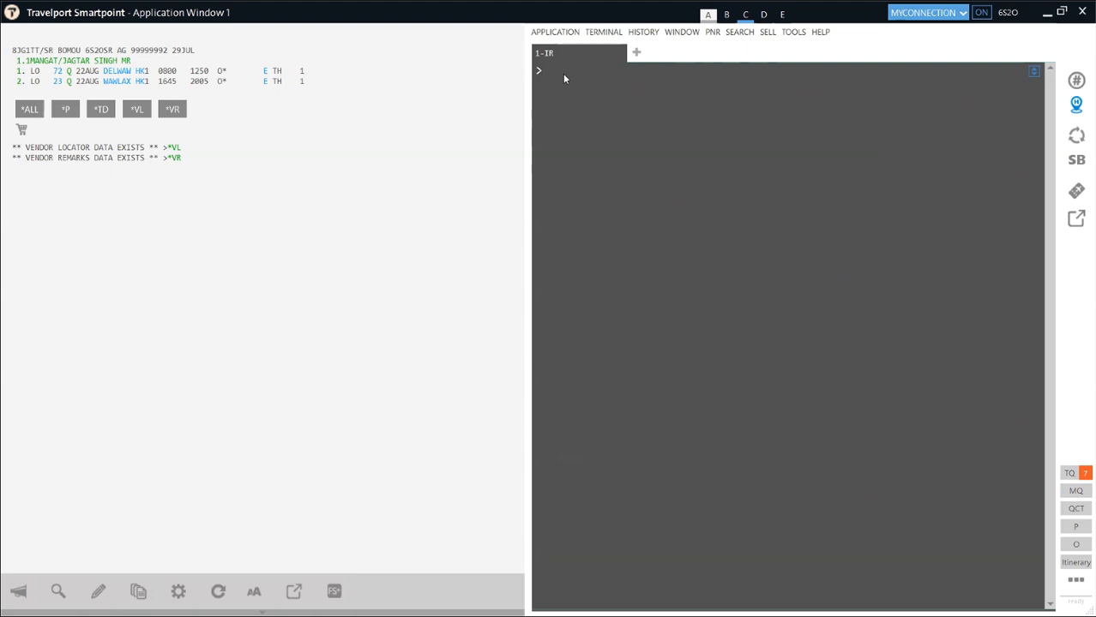
- Fare-quote the restored booking with FQ twice, confirming the INR 79817 grand total and zero fees
type("FQ")
key("Return")
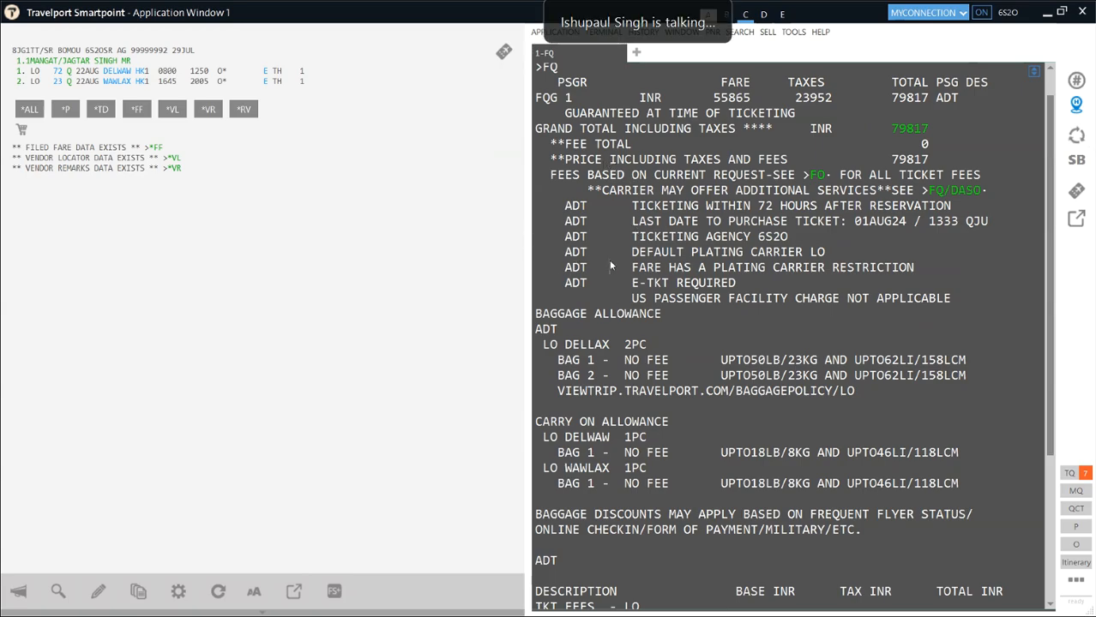
key("ctrl+w")
type("FQ")
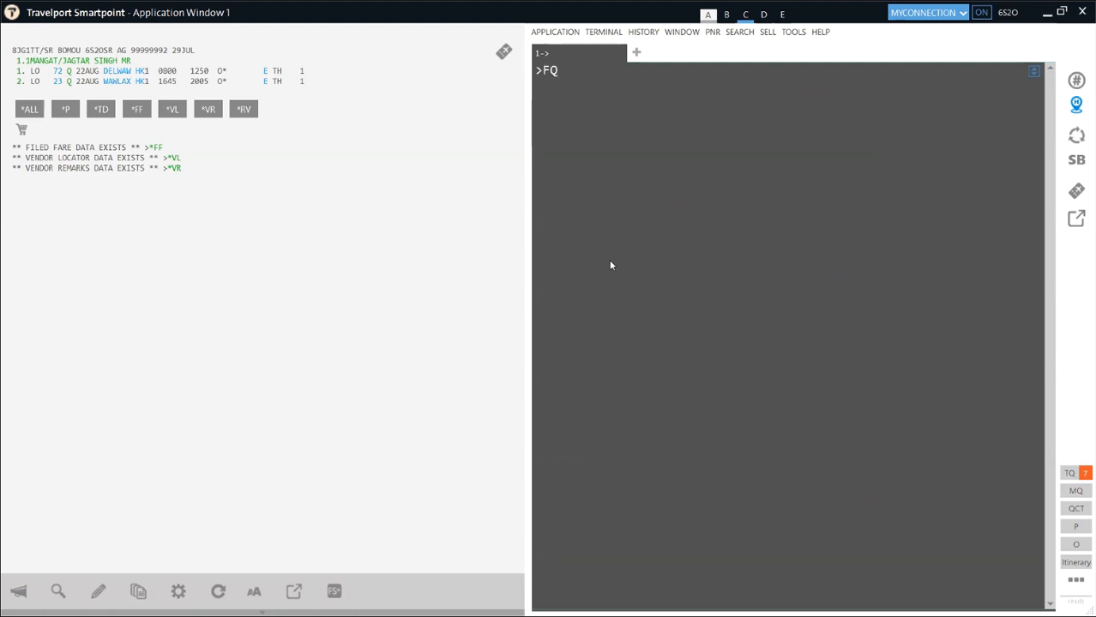
key("Return")
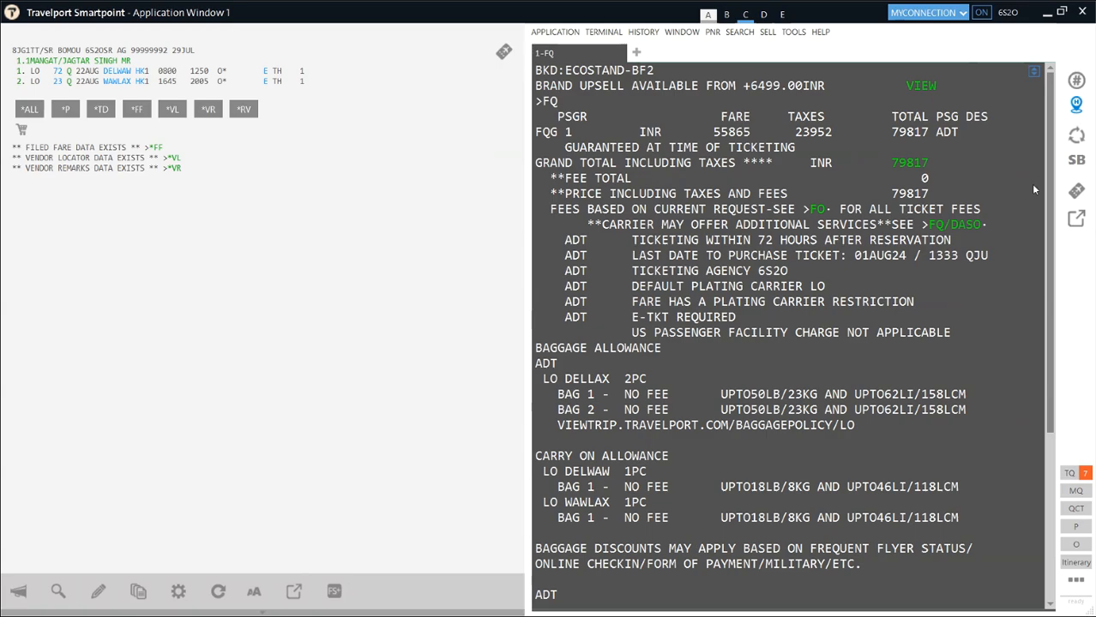
left_click_drag(1051, 317, 1054, 546)
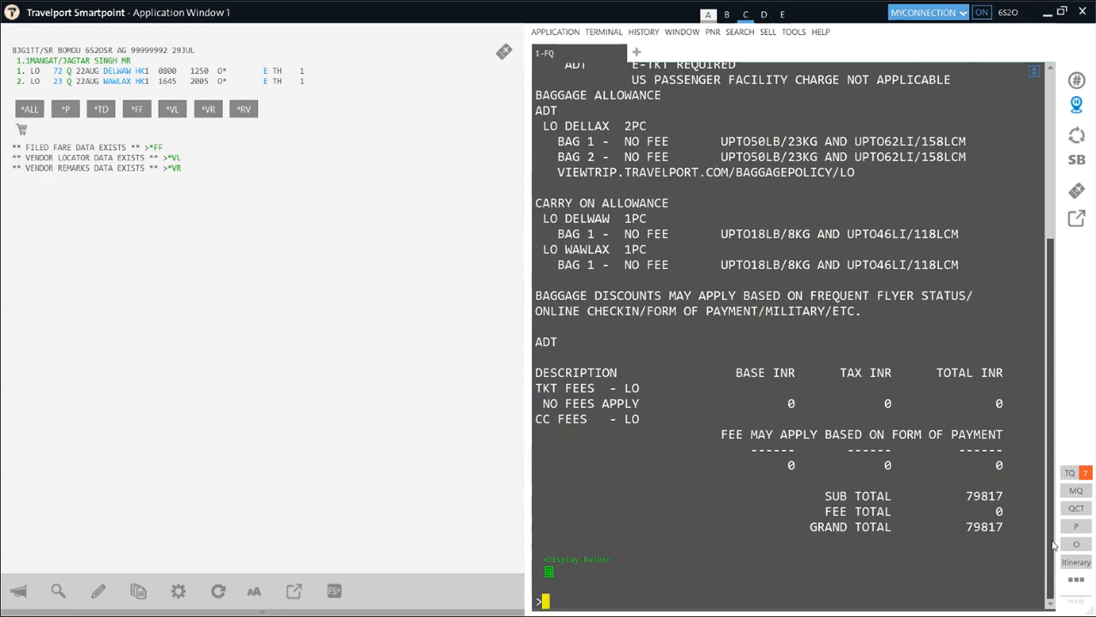
- Quote the original booking with FQ.T30JUN24 and confirm the INR 79420 total (fare 55770 plus 23650 taxes)
type("F")
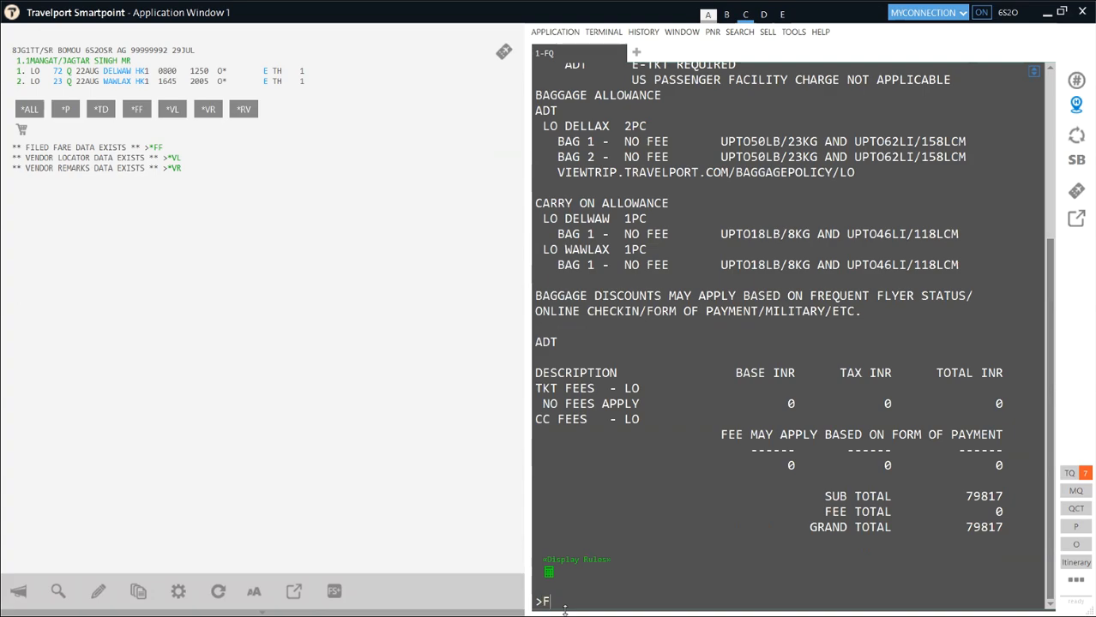
type("Q.T30JUN24")
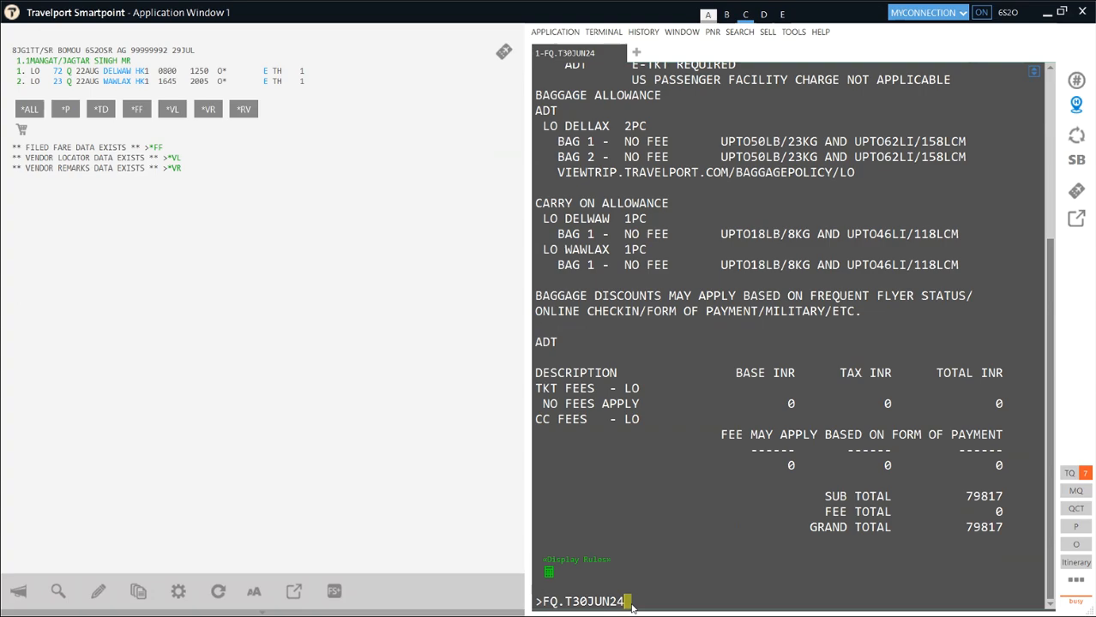
scroll(962, 163, "up", 4)
left_click_drag(938, 152, 887, 151)
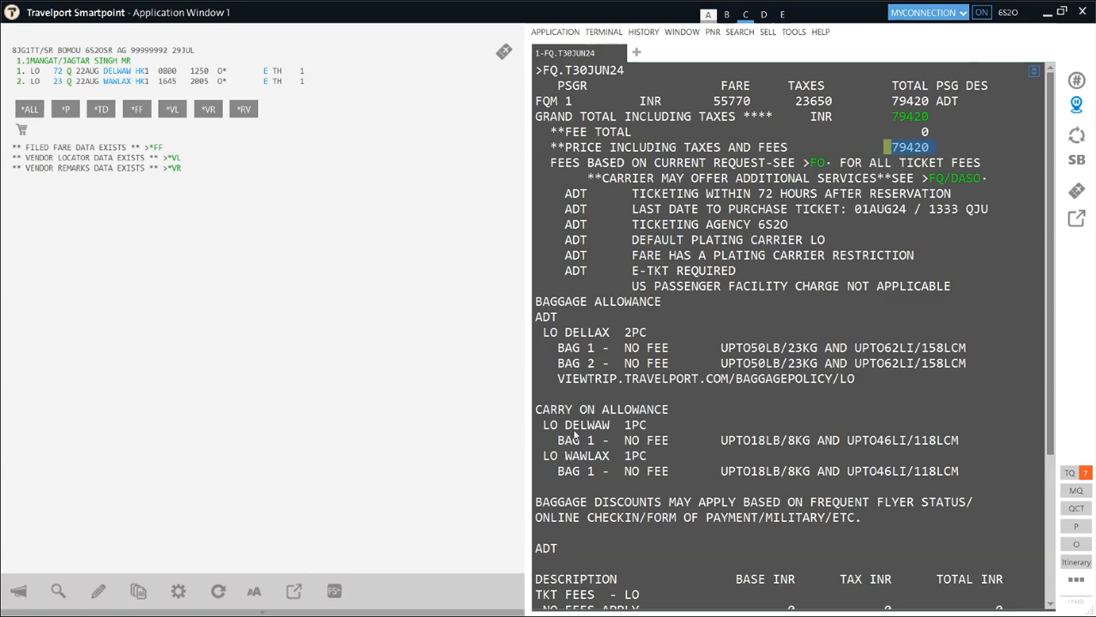
scroll(592, 427, "down", 5)
type("X")
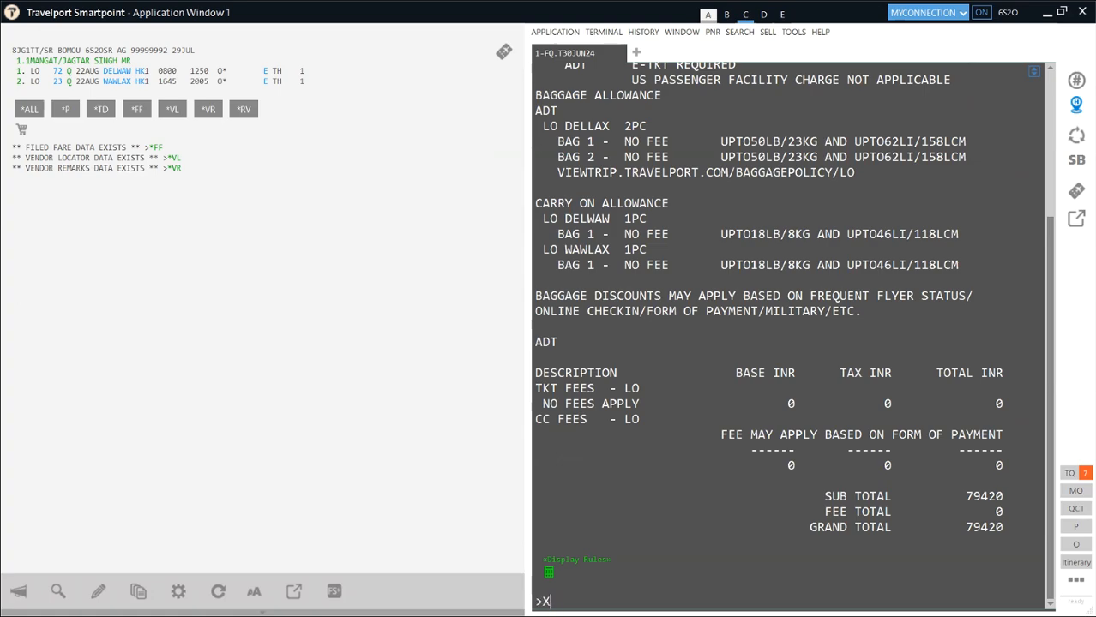
type("1.2")
- Cancel both booked segments and redisplay LOT availability from Delhi to Los Angeles
key("Return")
key("alt+Up")
key("alt+Up")
key("alt+Up")
key("alt+Up")
key("alt+Up")
key("alt+Up")
key("alt+Up")
key("Return")
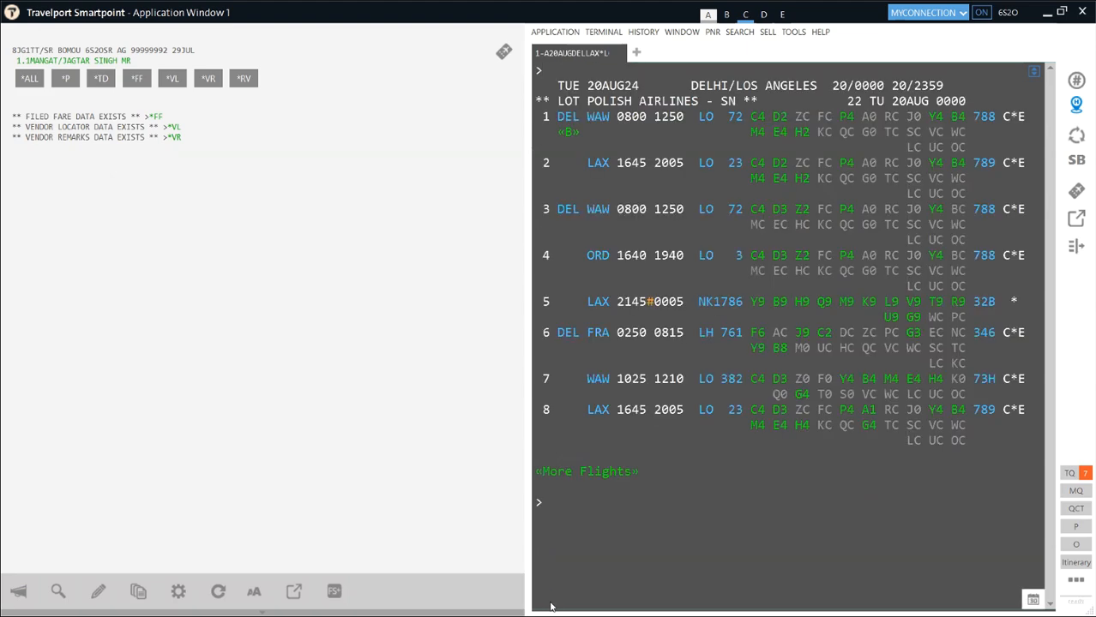
- Sell LO 72 and LO 23 in H class for 20 Aug with N1H1H2
type("N1H1H2")
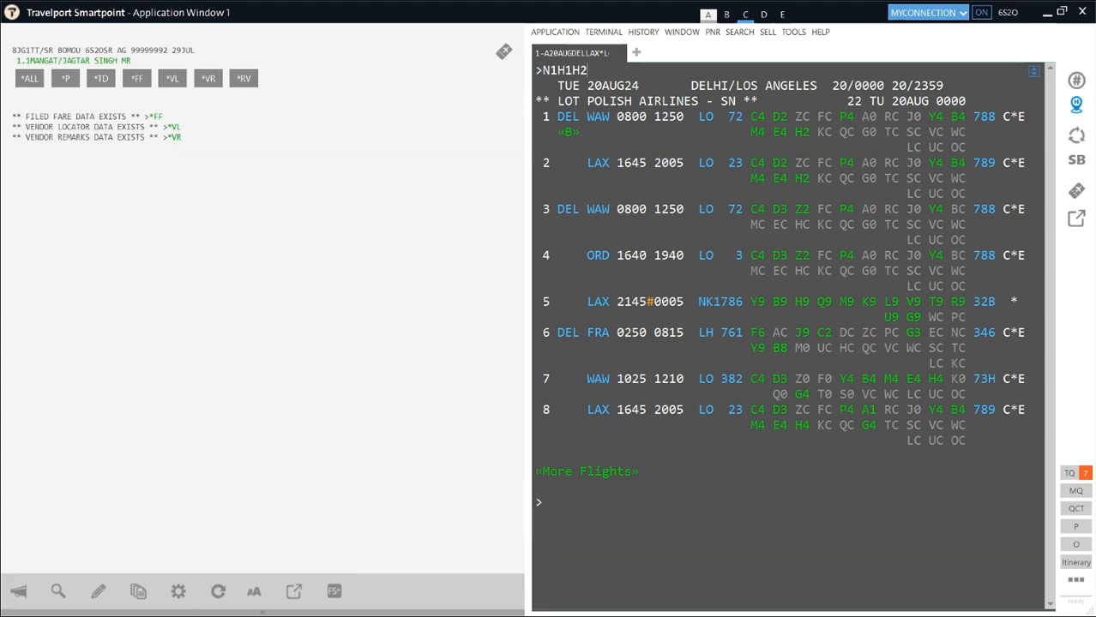
key("Return")
type("FQ")
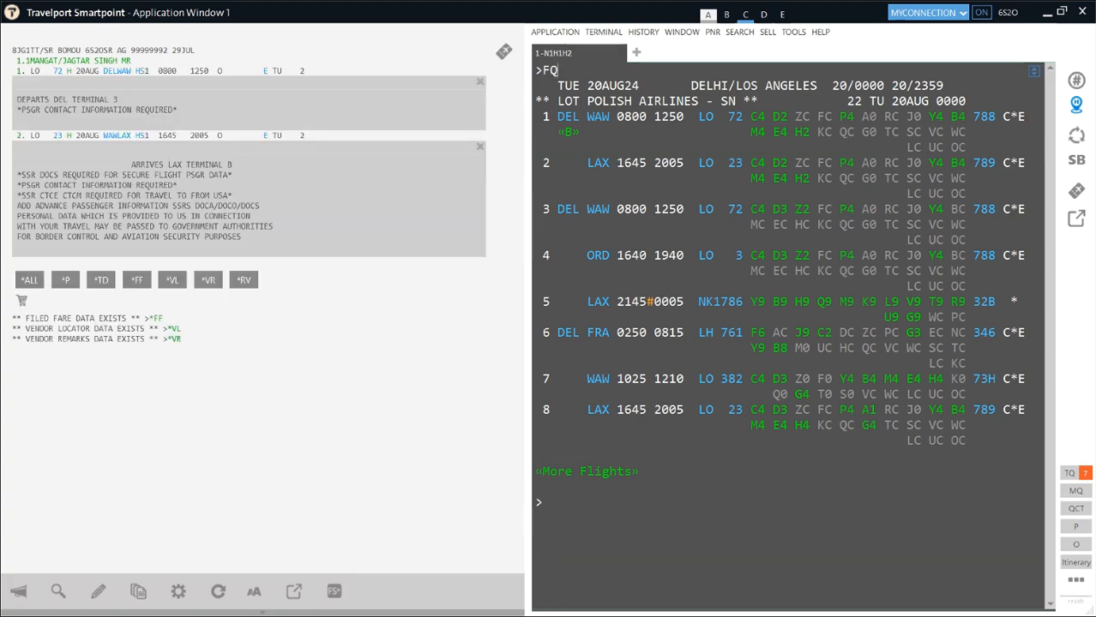
type(".T30JUN24")
- Run FQ.T30JUN24 on the H-class itinerary and scroll down to the INR 106941 grand total
key("Return")
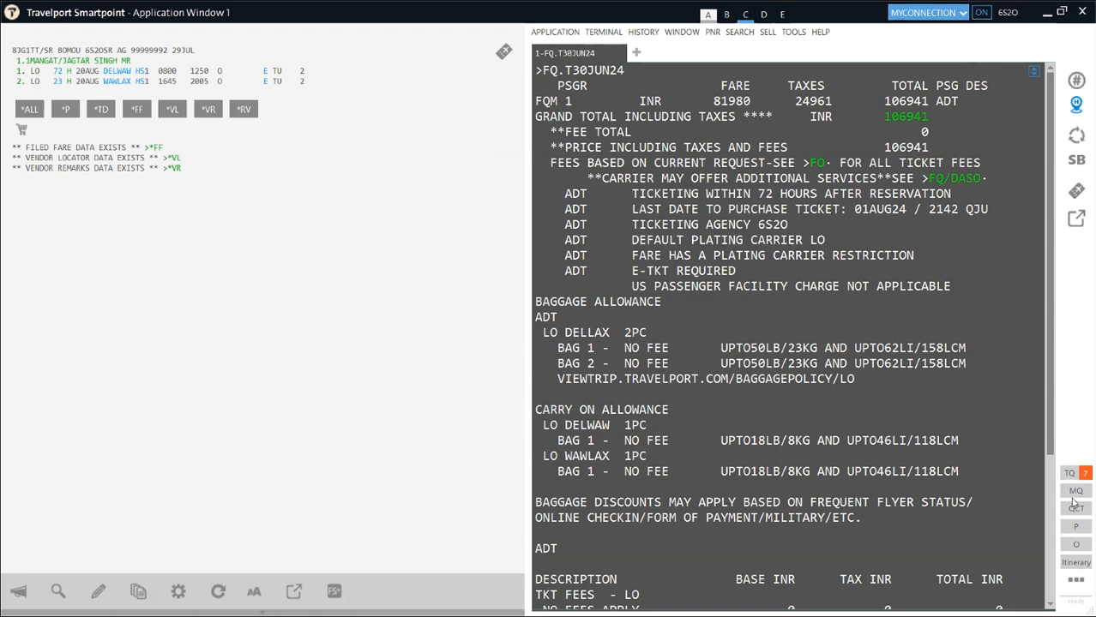
left_click_drag(1049, 385, 1048, 566)
- Ignore the changes with IR, requote FQ.T30JUN24 on the 22 Aug Q-class booking, and highlight INR 79420
type("IR")
key("Return")
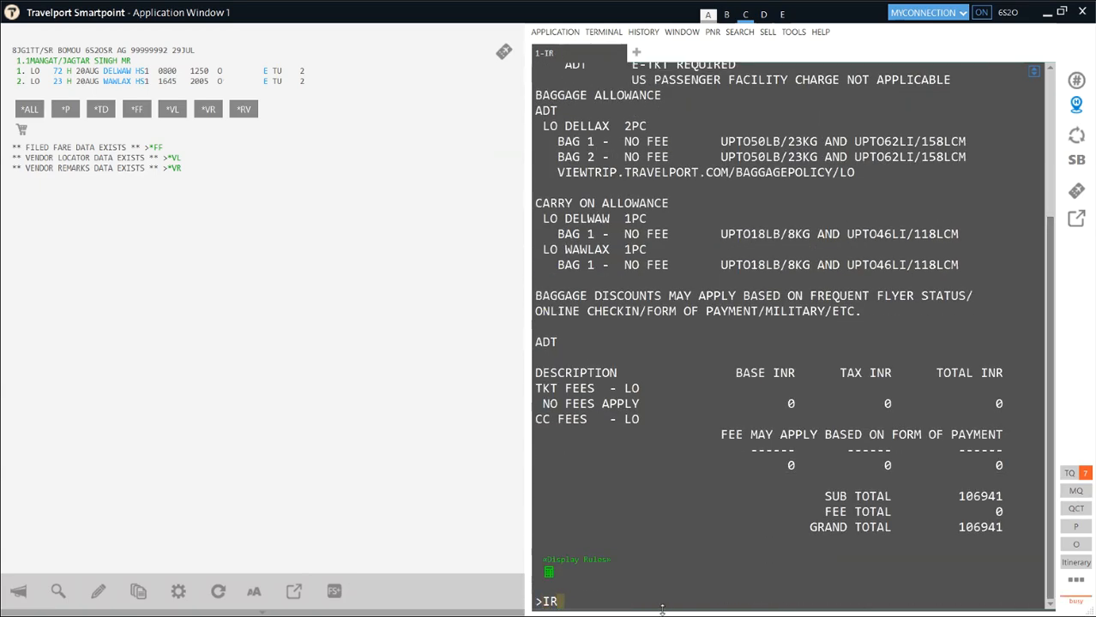
type("FQ.T30JUN24")
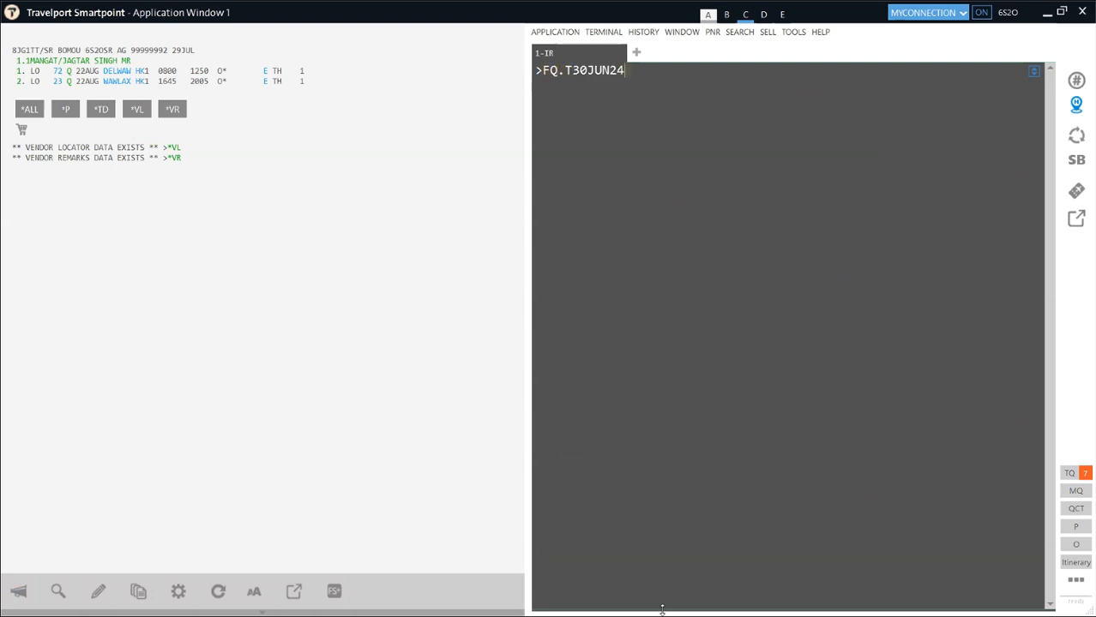
key("Return")
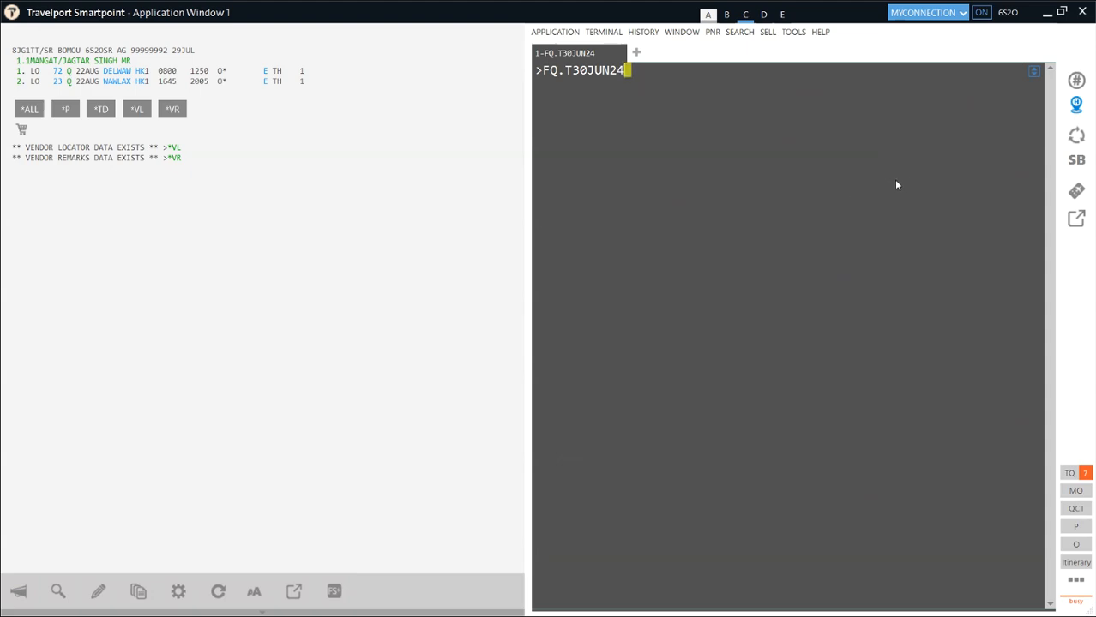
double_click(900, 120)
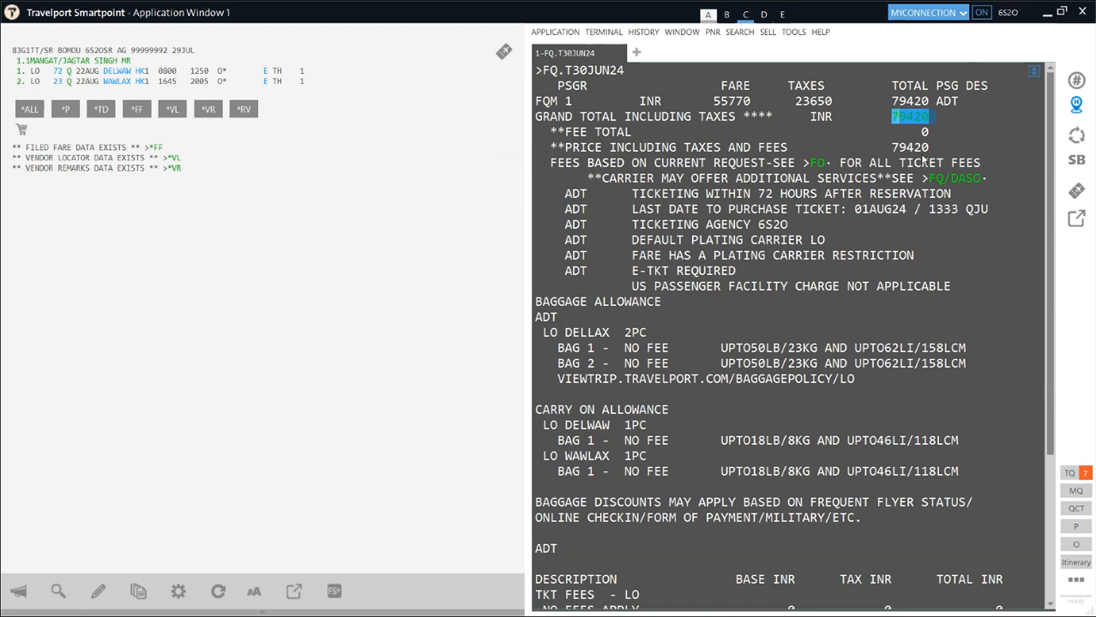
left_click_drag(935, 149, 886, 152)
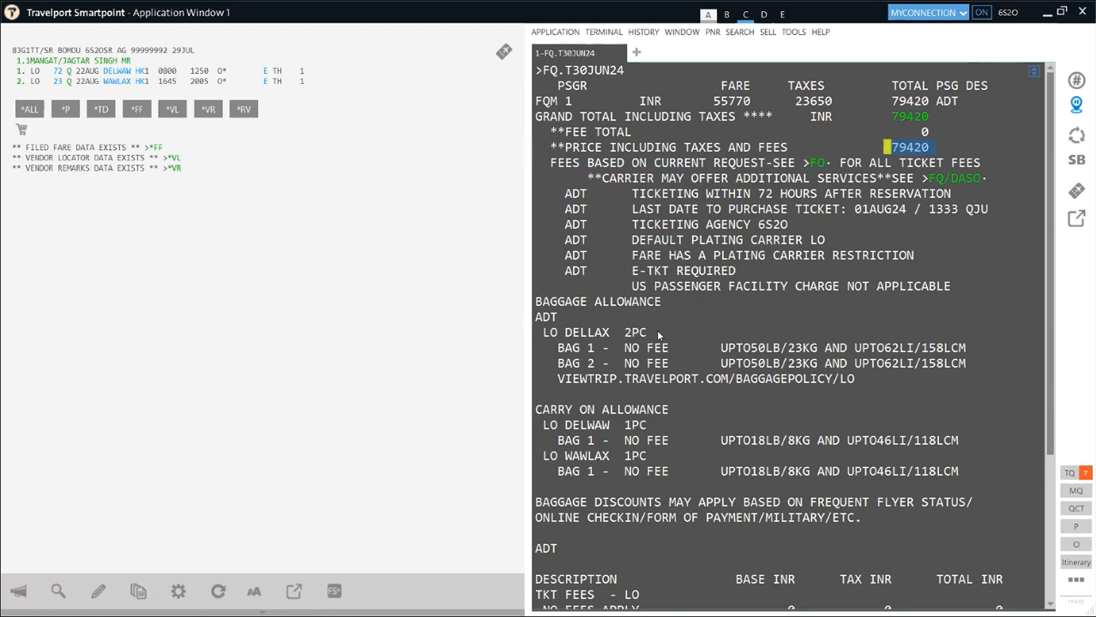
left_click_drag(661, 304, 546, 322)
double_click(533, 320)
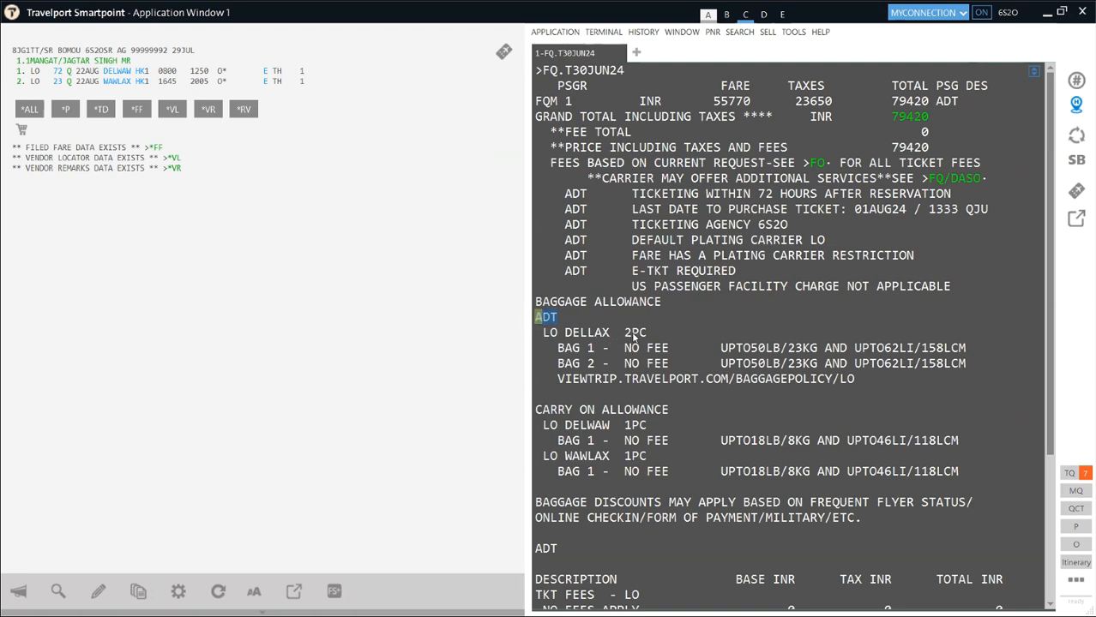
double_click(568, 348)
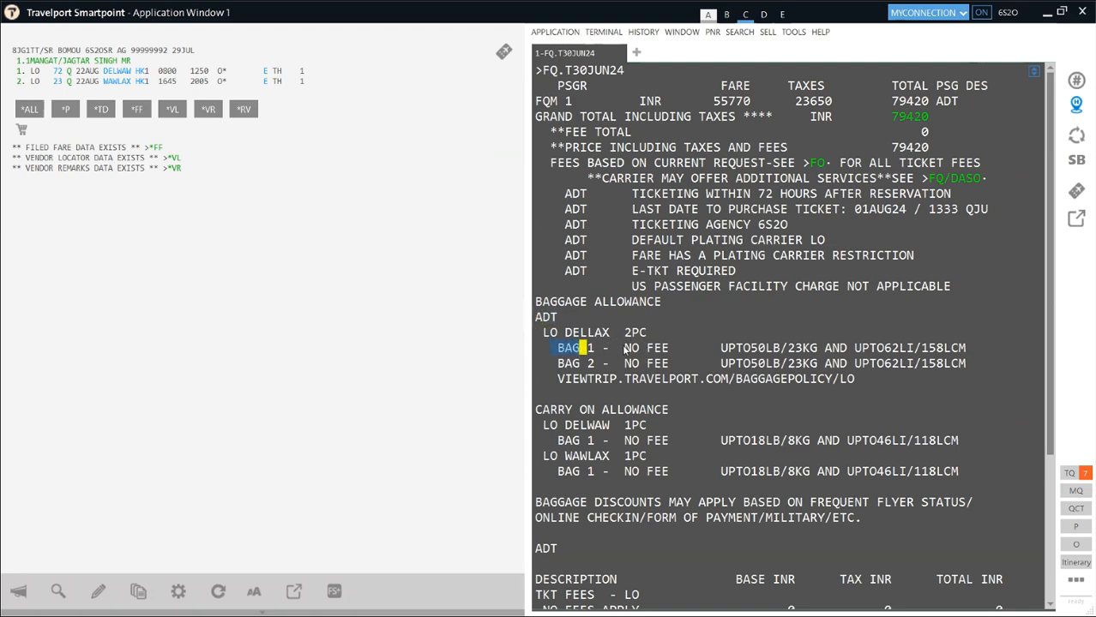
mouse_move(626, 349)
left_mouse_down()
mouse_move(653, 348)
mouse_move(623, 362)
left_mouse_up()
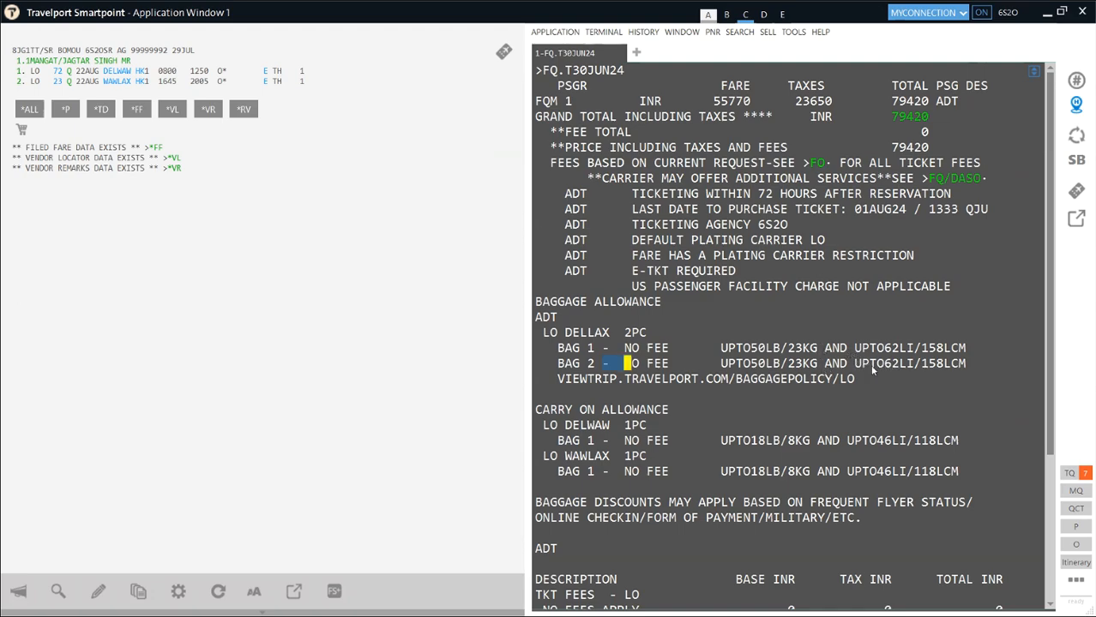
left_click_drag(855, 348, 967, 350)
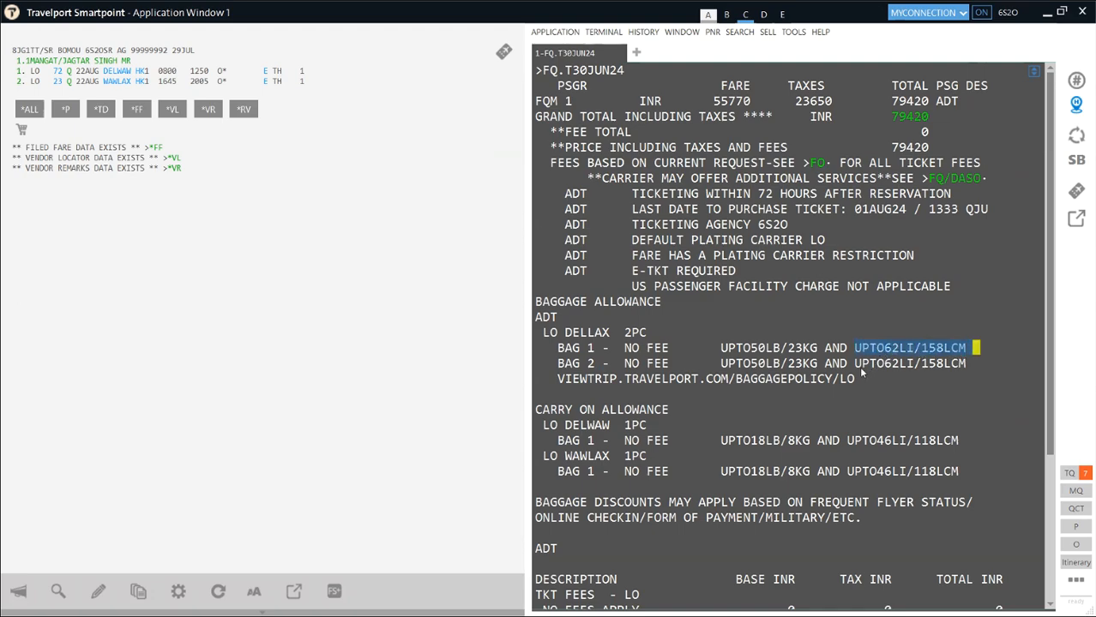
left_click_drag(857, 363, 969, 371)
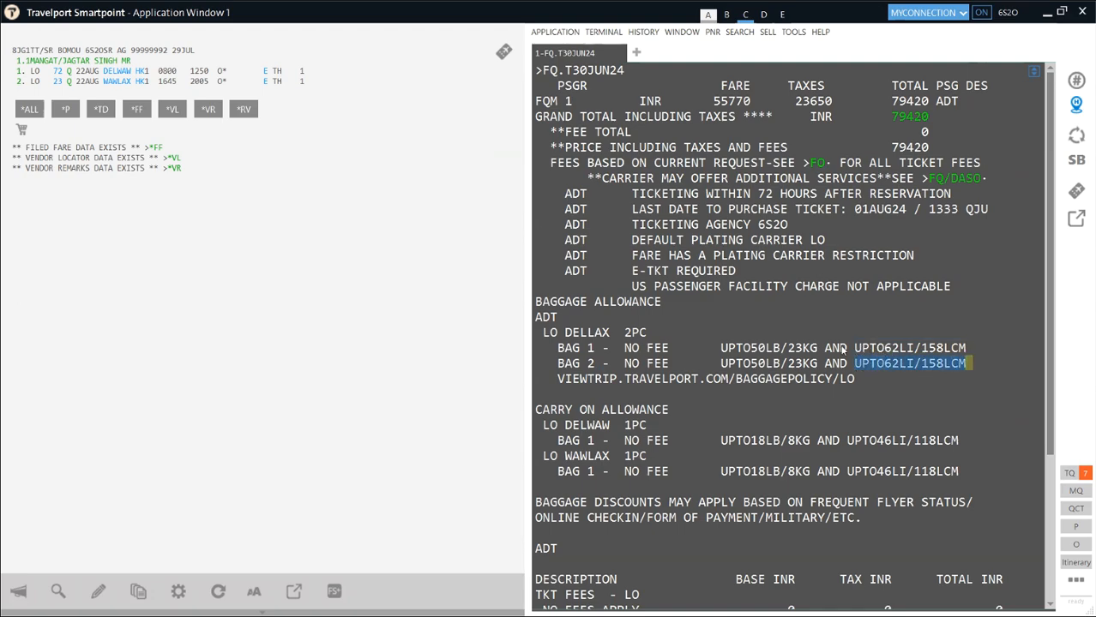
left_click(976, 347)
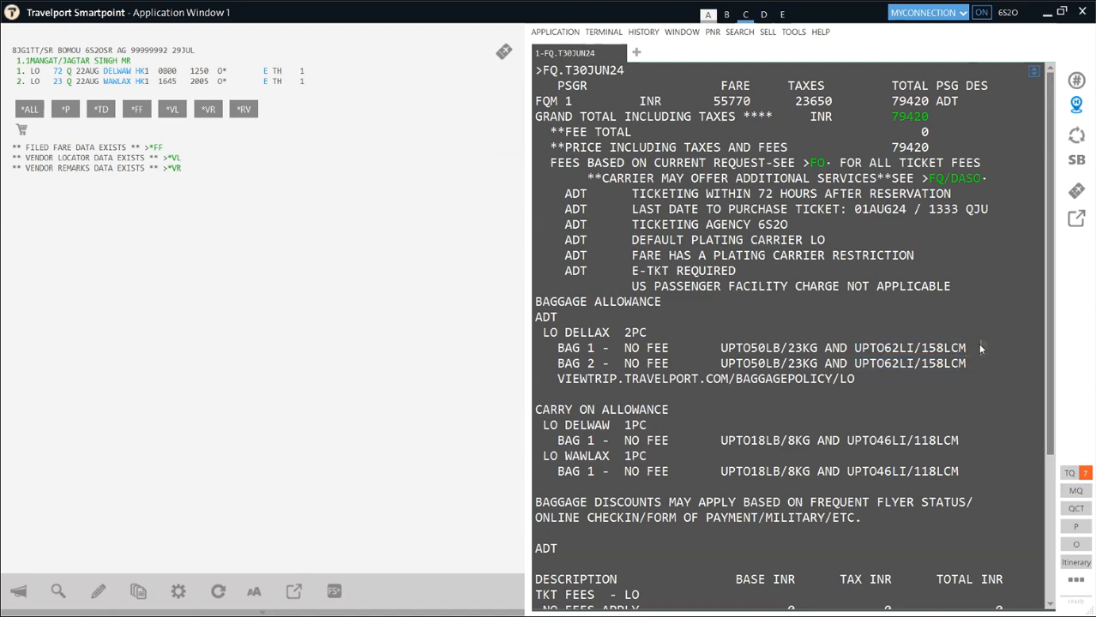
key("shift+Left")
key("shift+Left")
key("shift+Left")
key("shift+Left")
key("shift+Left")
key("shift+Left")
key("shift+Left")
key("shift+Left")
key("shift+Left")
key("shift+Left")
key("shift+Left")
key("shift+Left")
key("shift+Left")
key("shift+Left")
key("shift+Left")
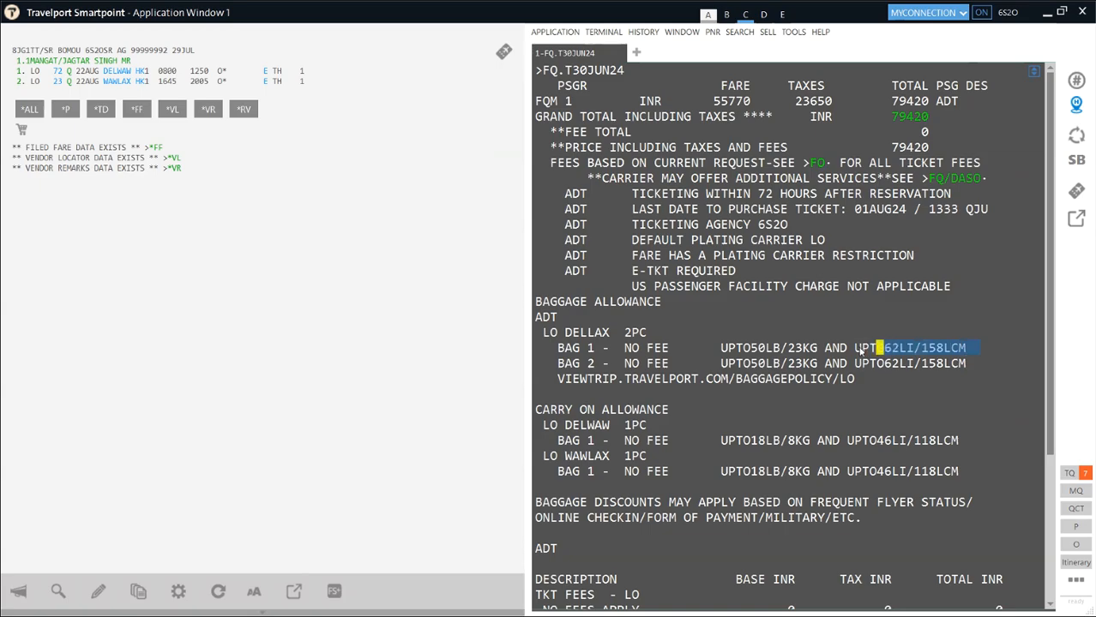
key("shift+Left")
left_click(982, 364)
key("shift+Left")
key("shift+Left")
key("shift+Left")
key("shift+Left")
key("shift+Left")
key("shift+Left")
key("shift+Left")
key("shift+Left")
key("shift+Left")
key("shift+Left")
key("shift+Left")
key("shift+Left")
key("shift+Left")
key("shift+Left")
key("shift+Left")
key("shift+Left")
key("shift+Left")
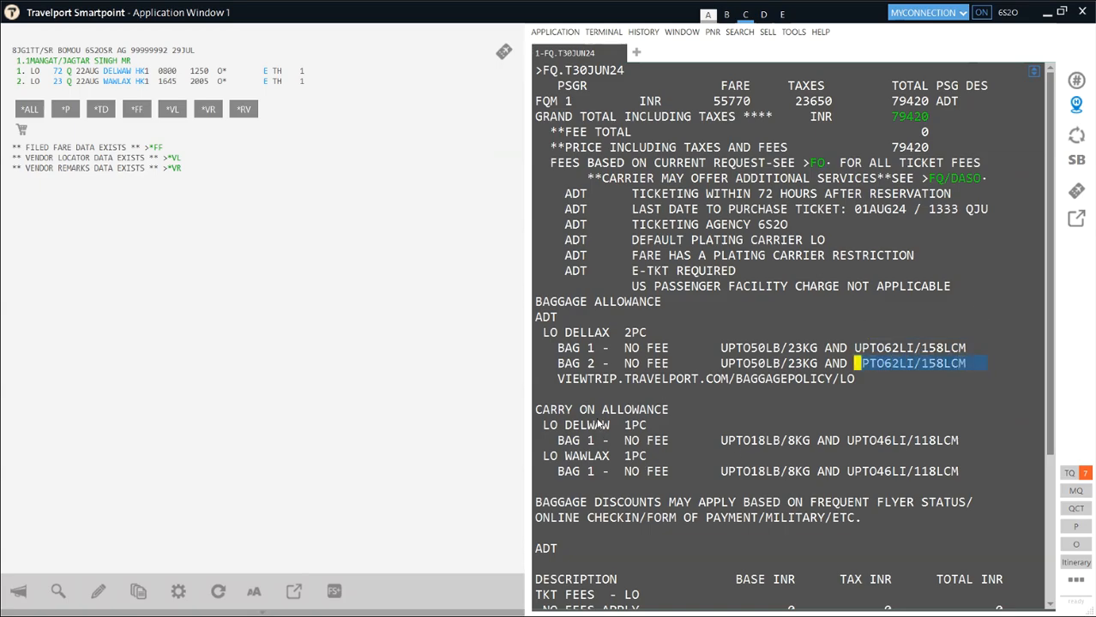
left_click(890, 390)
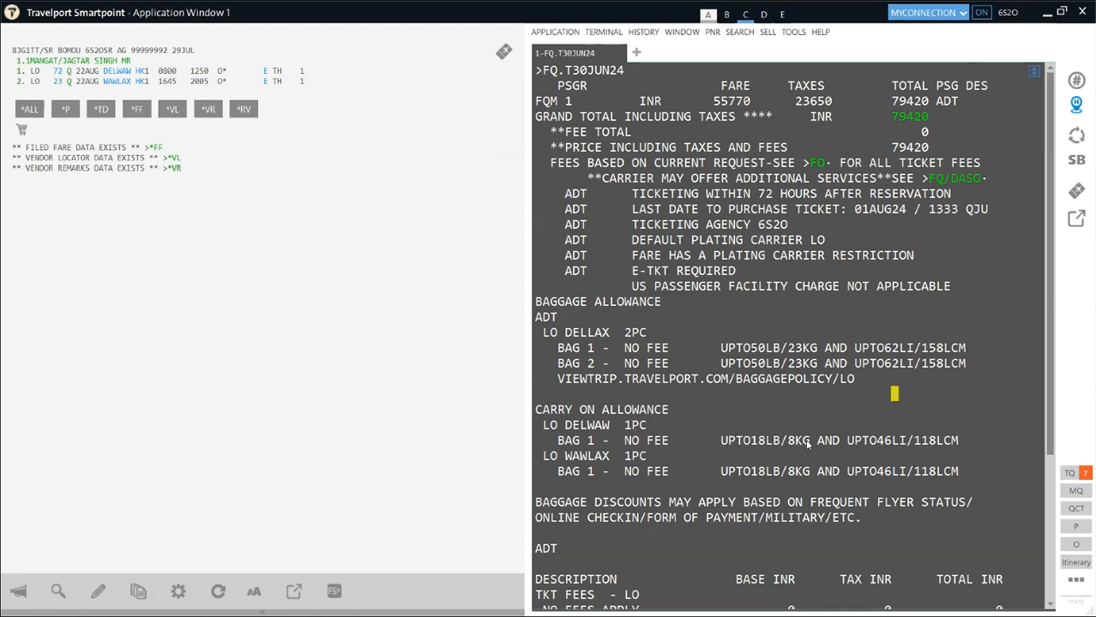
left_click_drag(809, 441, 780, 441)
left_click_drag(914, 441, 935, 440)
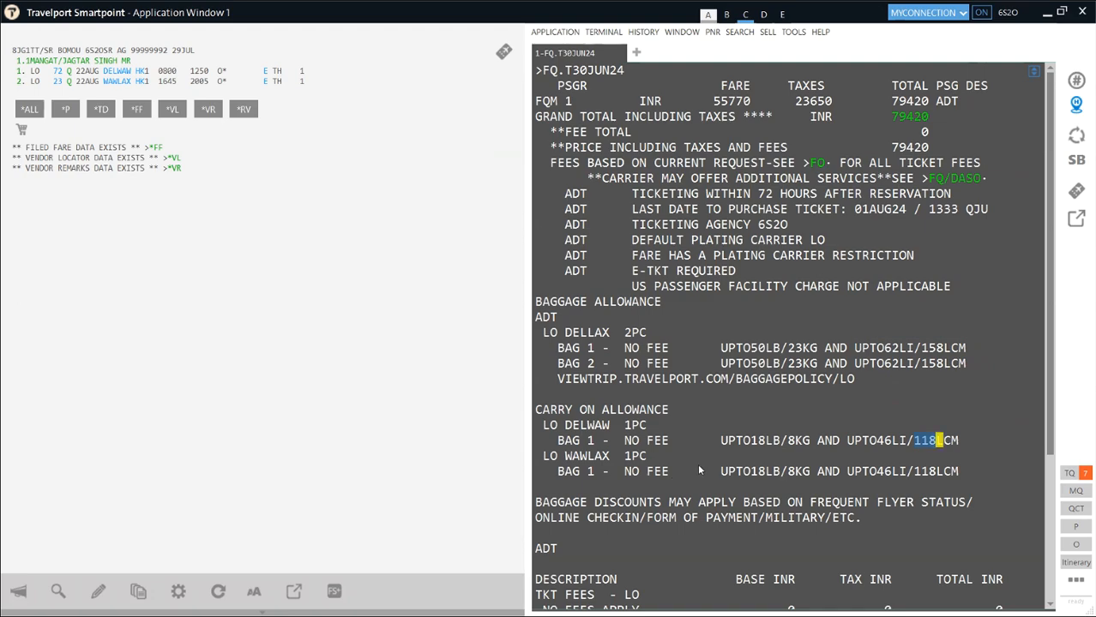
scroll(677, 454, "down", 2)
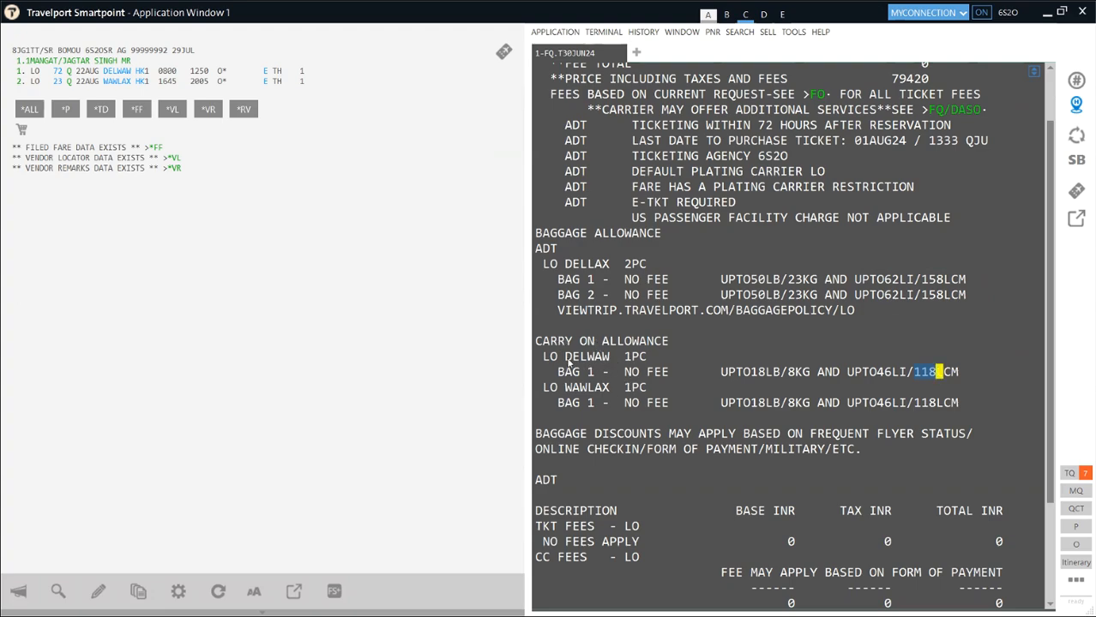
left_click_drag(564, 358, 558, 391)
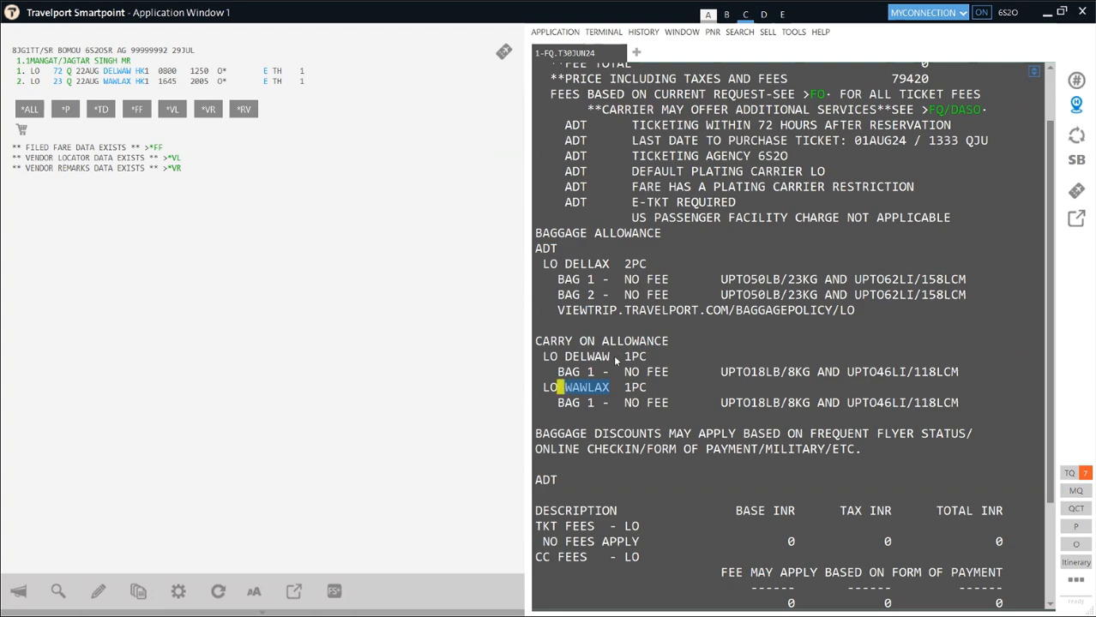
left_click_drag(537, 341, 580, 341)
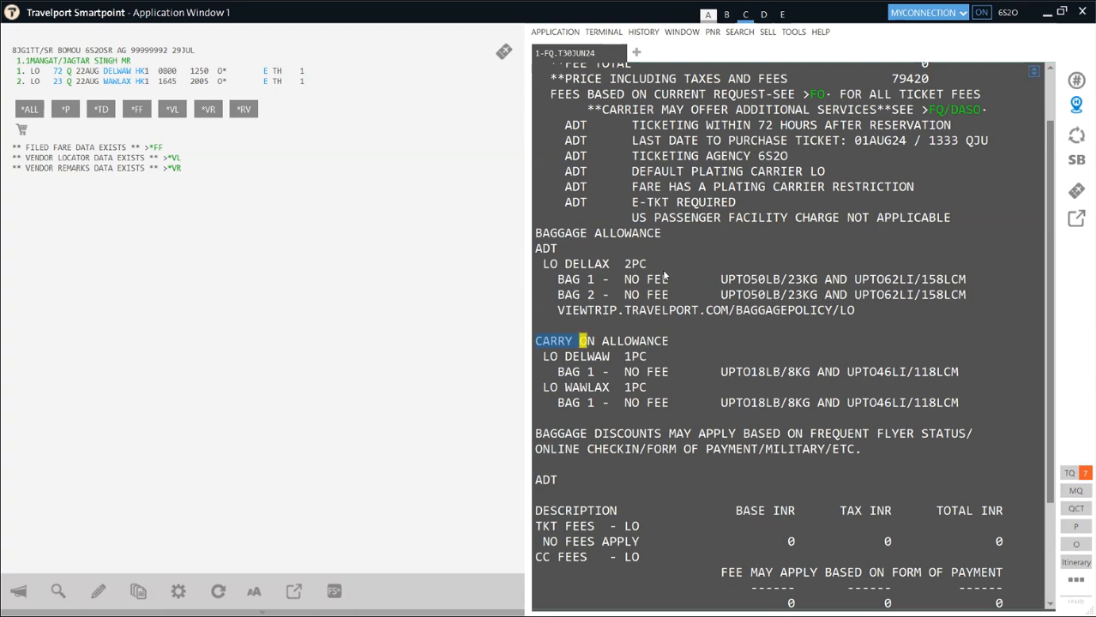
left_click_drag(531, 345, 606, 351)
left_click_drag(787, 373, 812, 404)
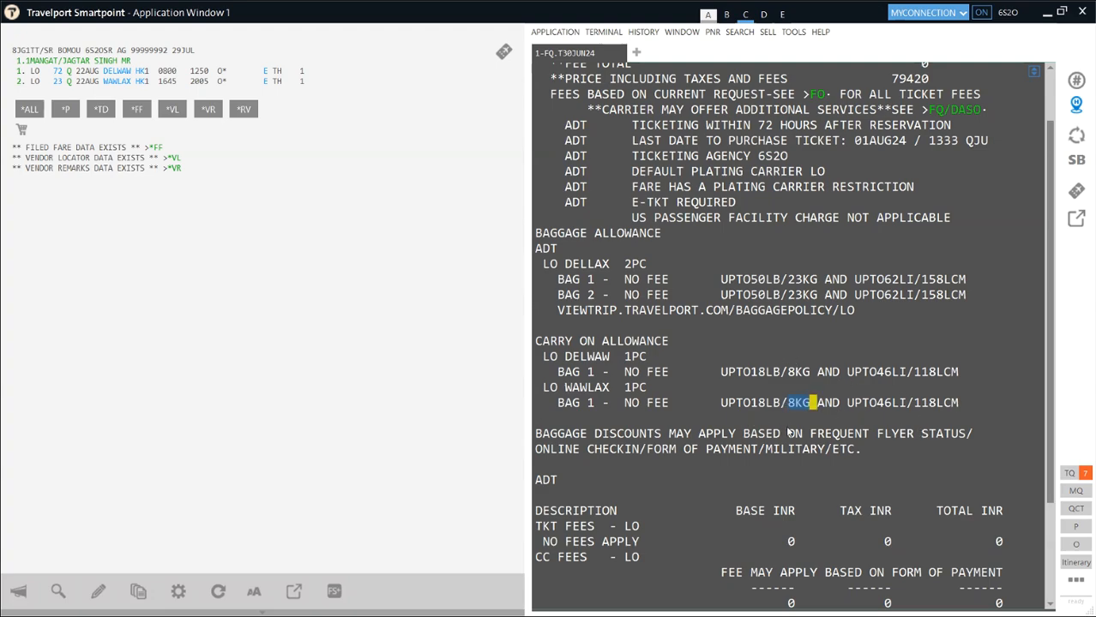
scroll(810, 435, "down", 3)
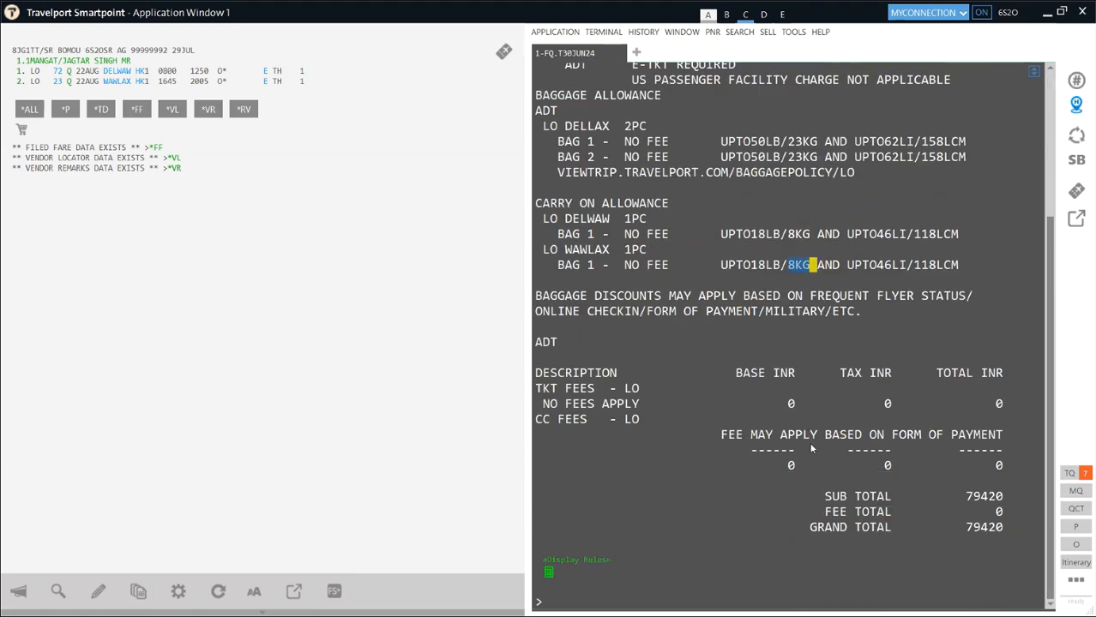
scroll(790, 441, "up", 5)
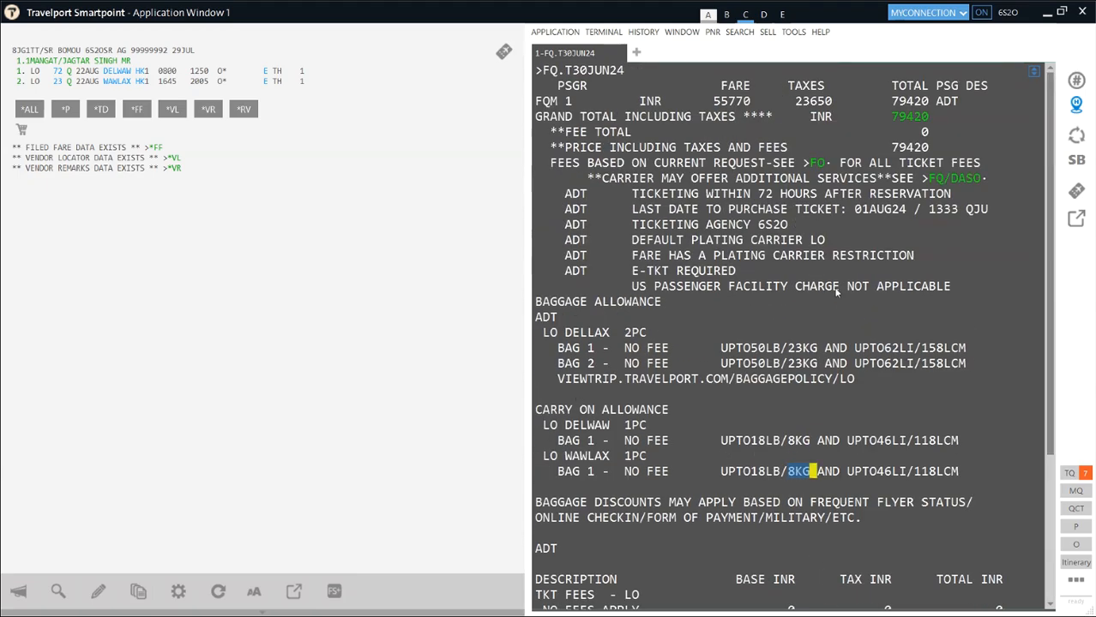
left_click(652, 72)
mouse_move(575, 74)
left_mouse_down()
mouse_move(634, 79)
mouse_move(561, 72)
left_mouse_up()
left_click(611, 83)
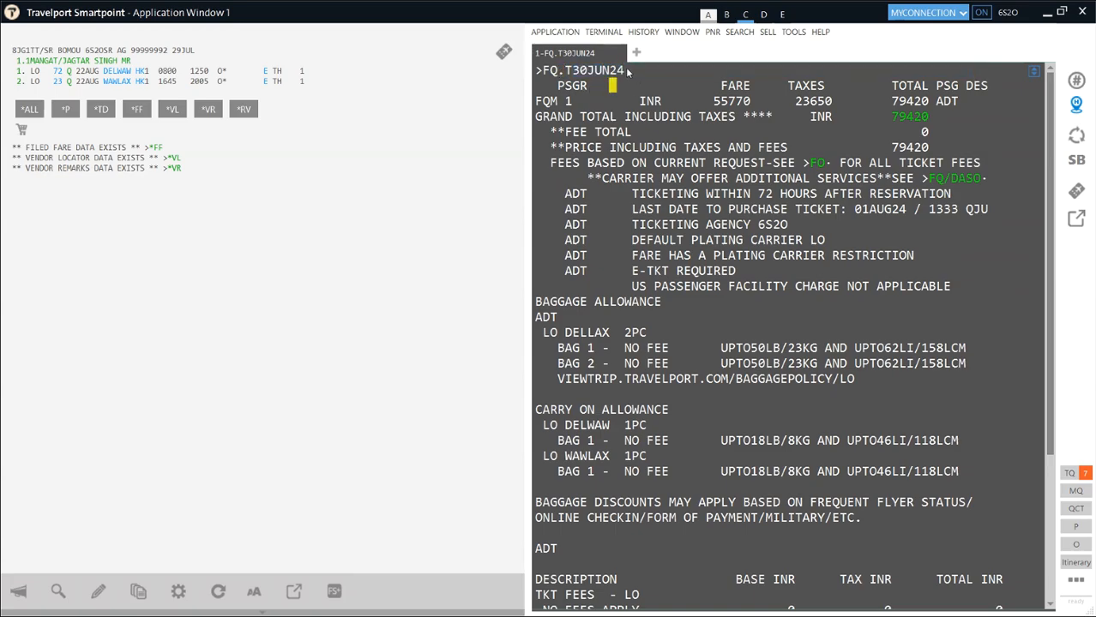
left_click_drag(627, 74, 543, 74)
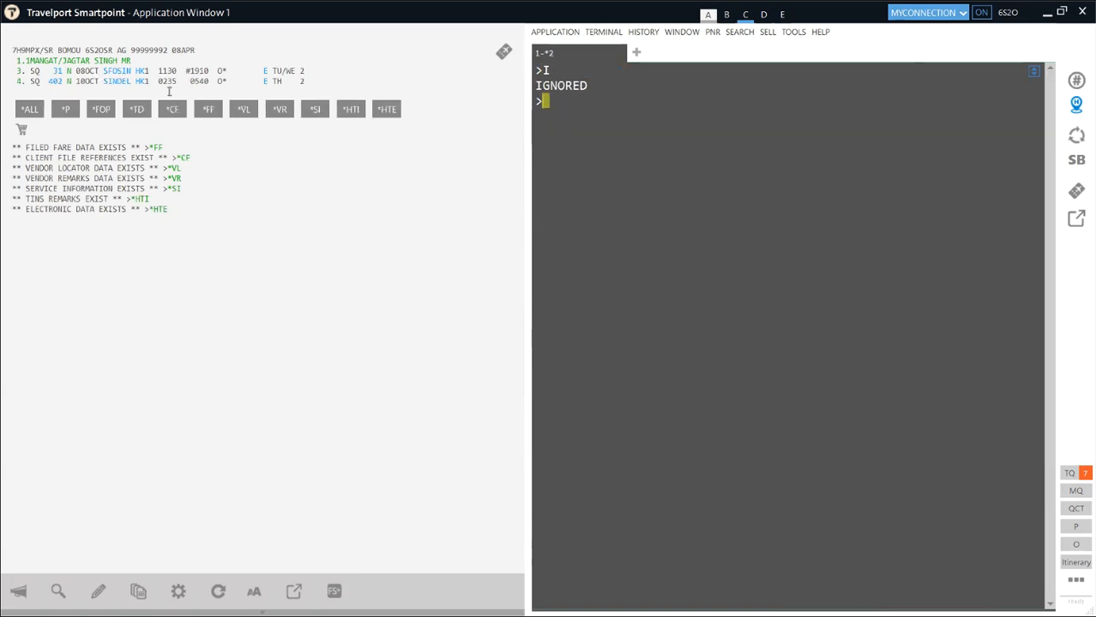
- Expand the TIN data through the >*HTI link and mark the 111302 amount on the ticket line
left_click(139, 200)
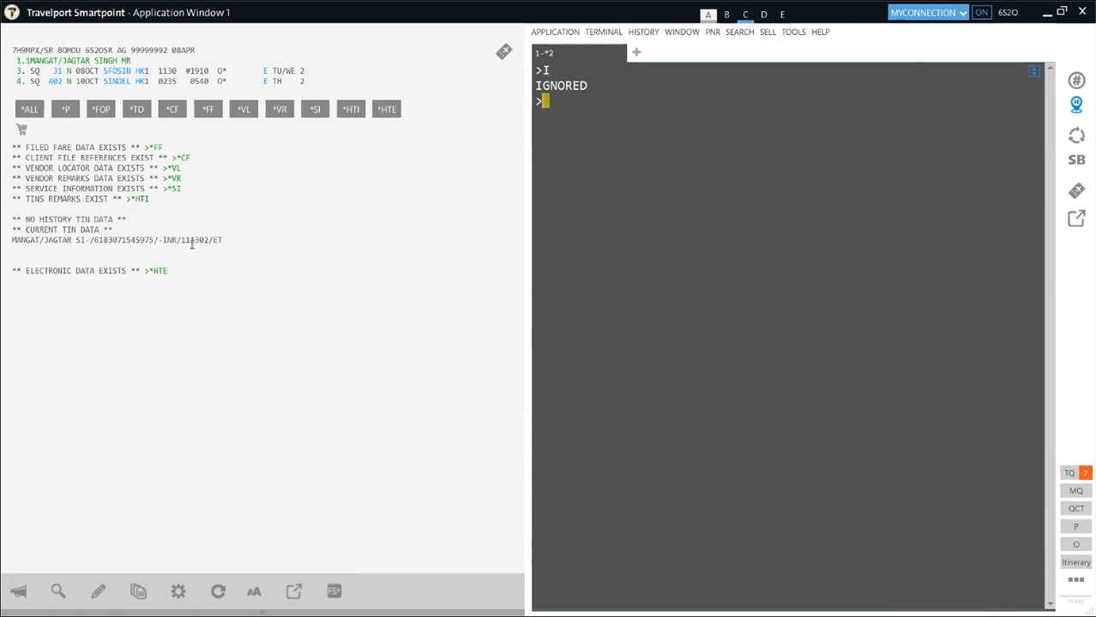
left_click_drag(181, 243, 209, 242)
left_click(204, 258)
- Enter I to drop the SQ PNR, leaving NO B.F. TO DISPLAY in the booking pane
type("I")
key("Return")
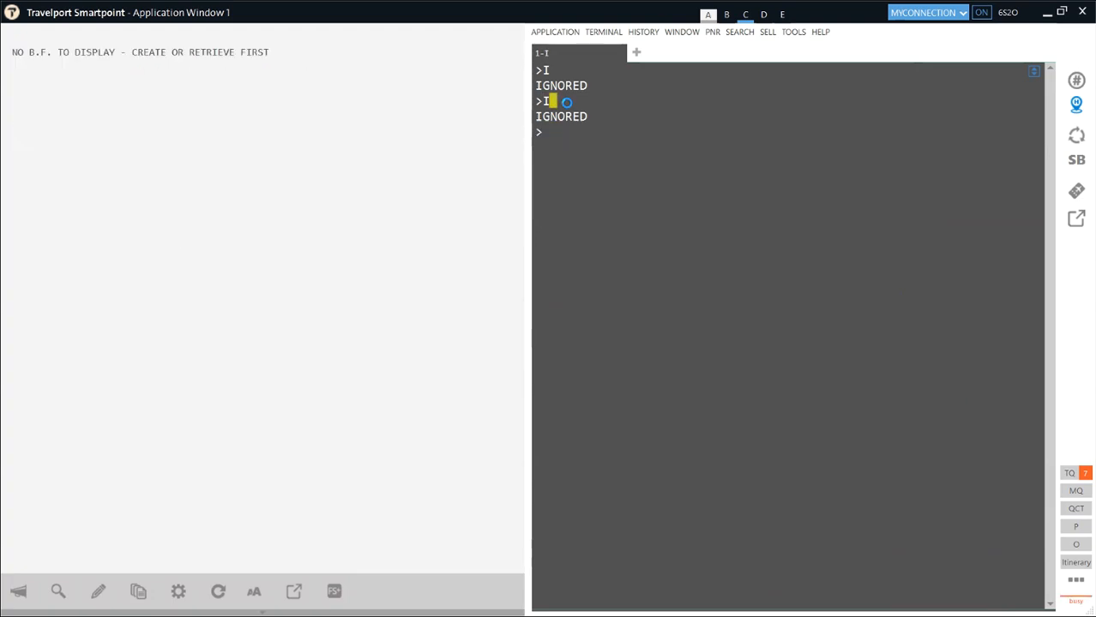